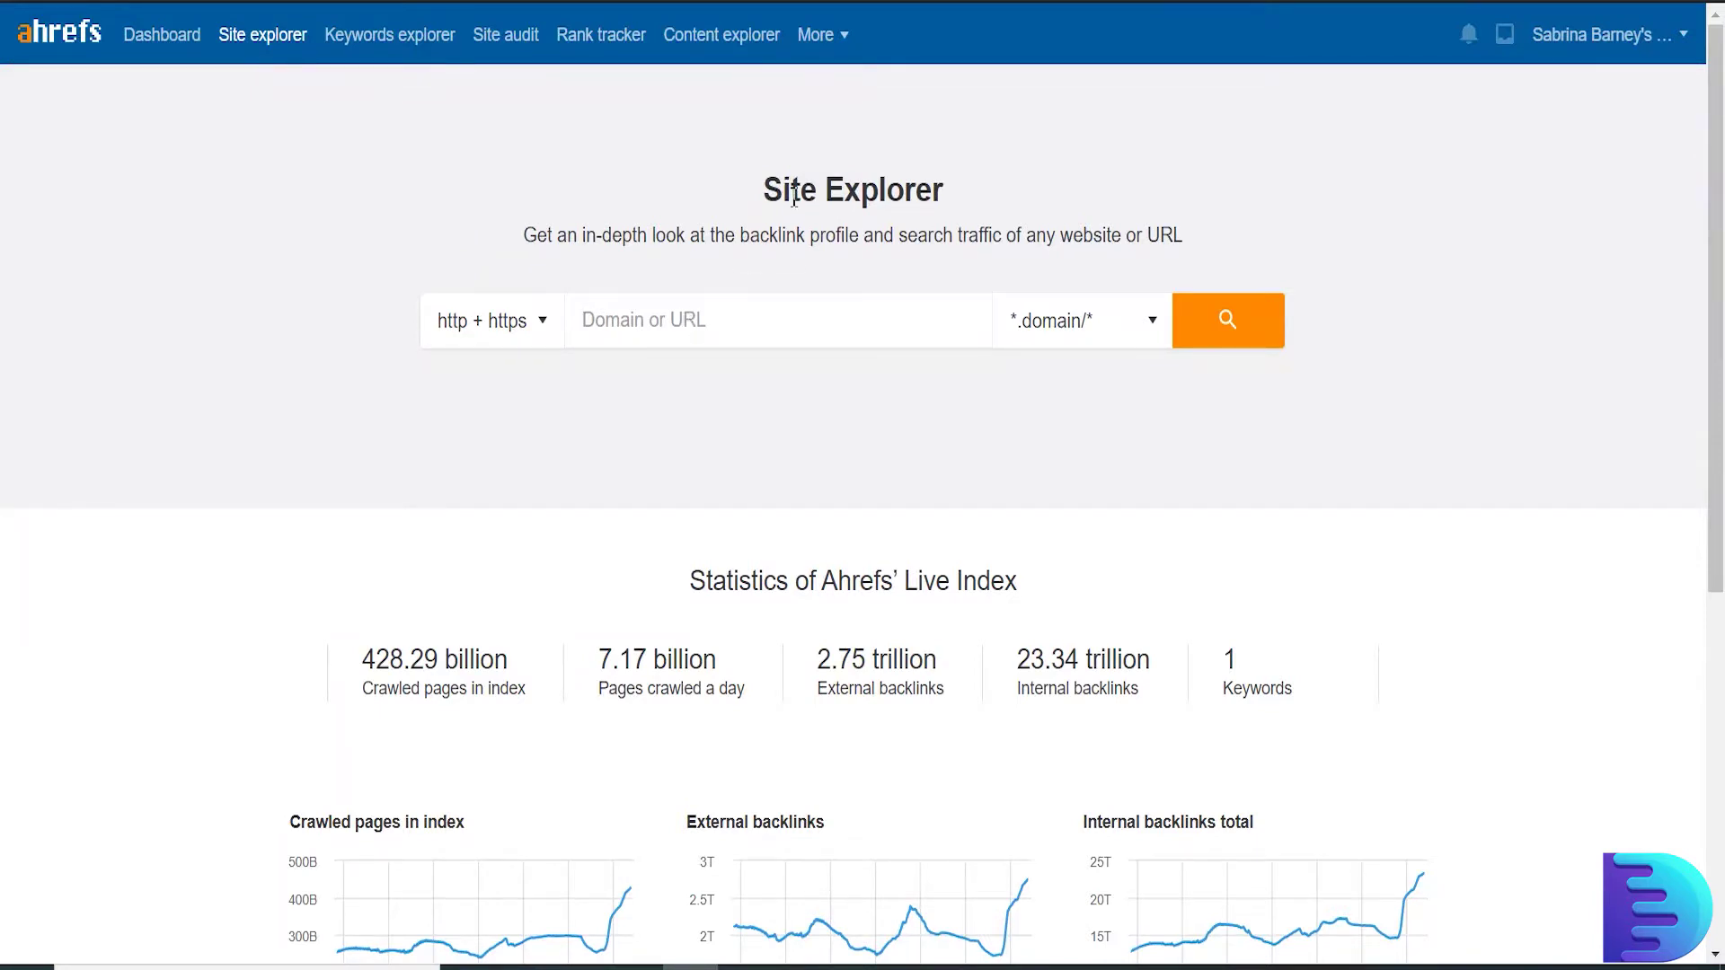
Step: Open Ahrefs Rank in a new tab and go to page 2, showing domains 61–120
click(814, 34)
right_click(851, 112)
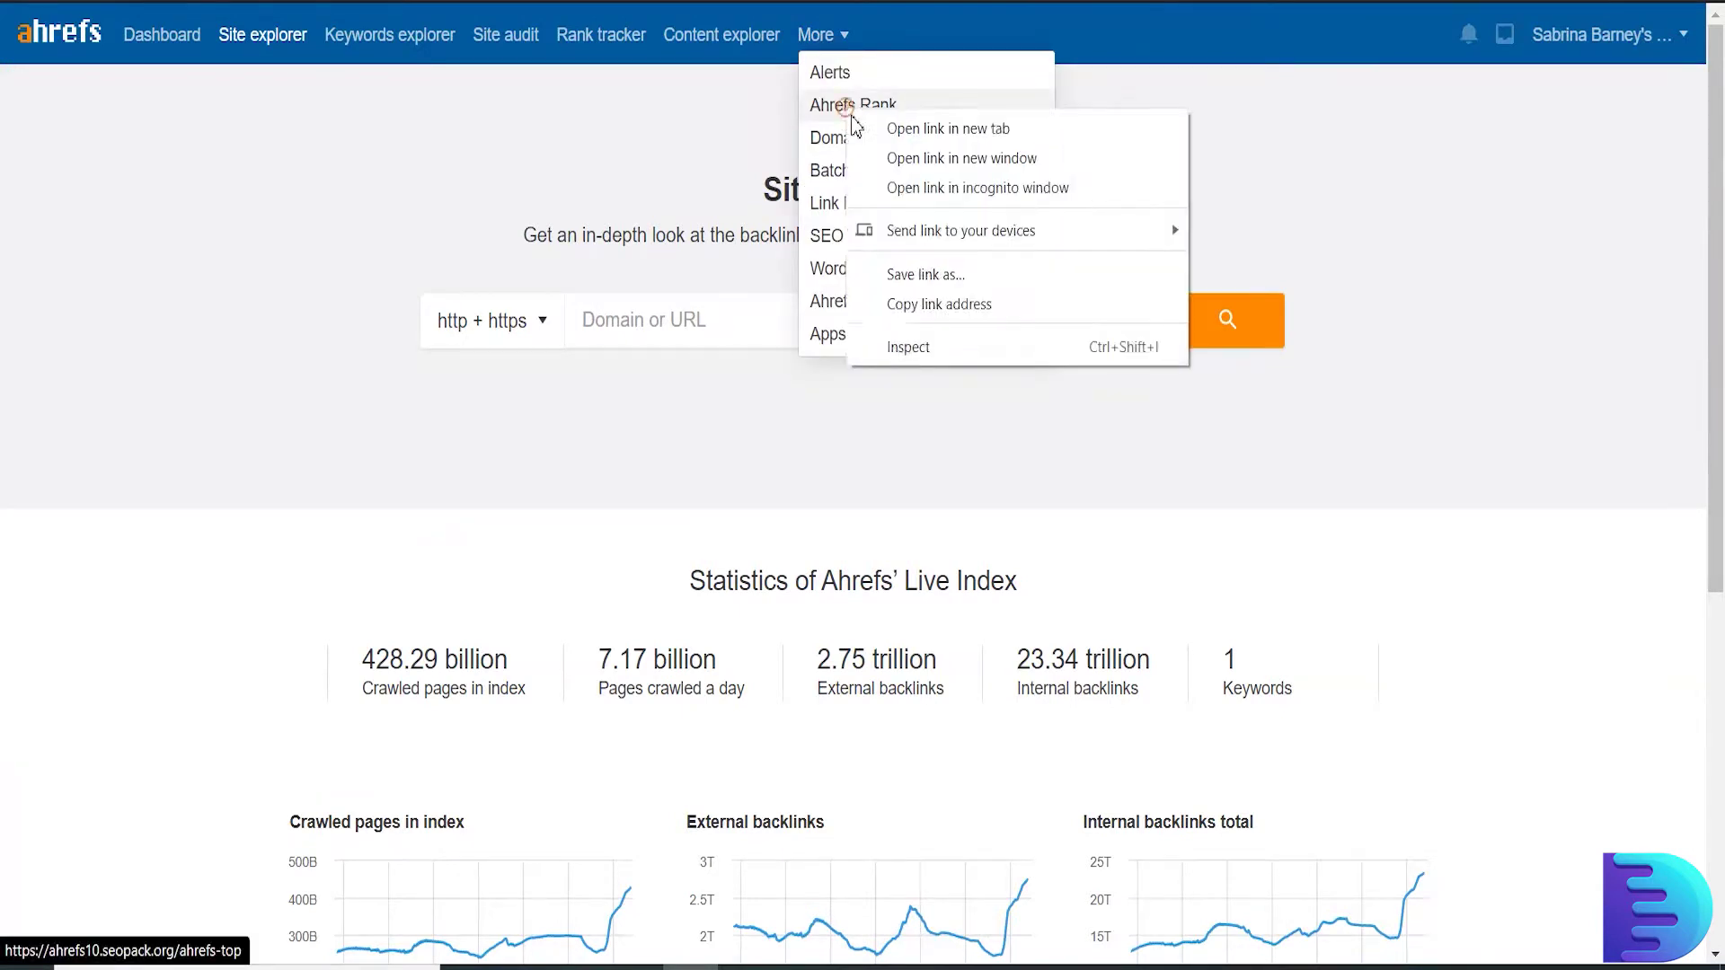
click(943, 127)
key(ctrl+Tab)
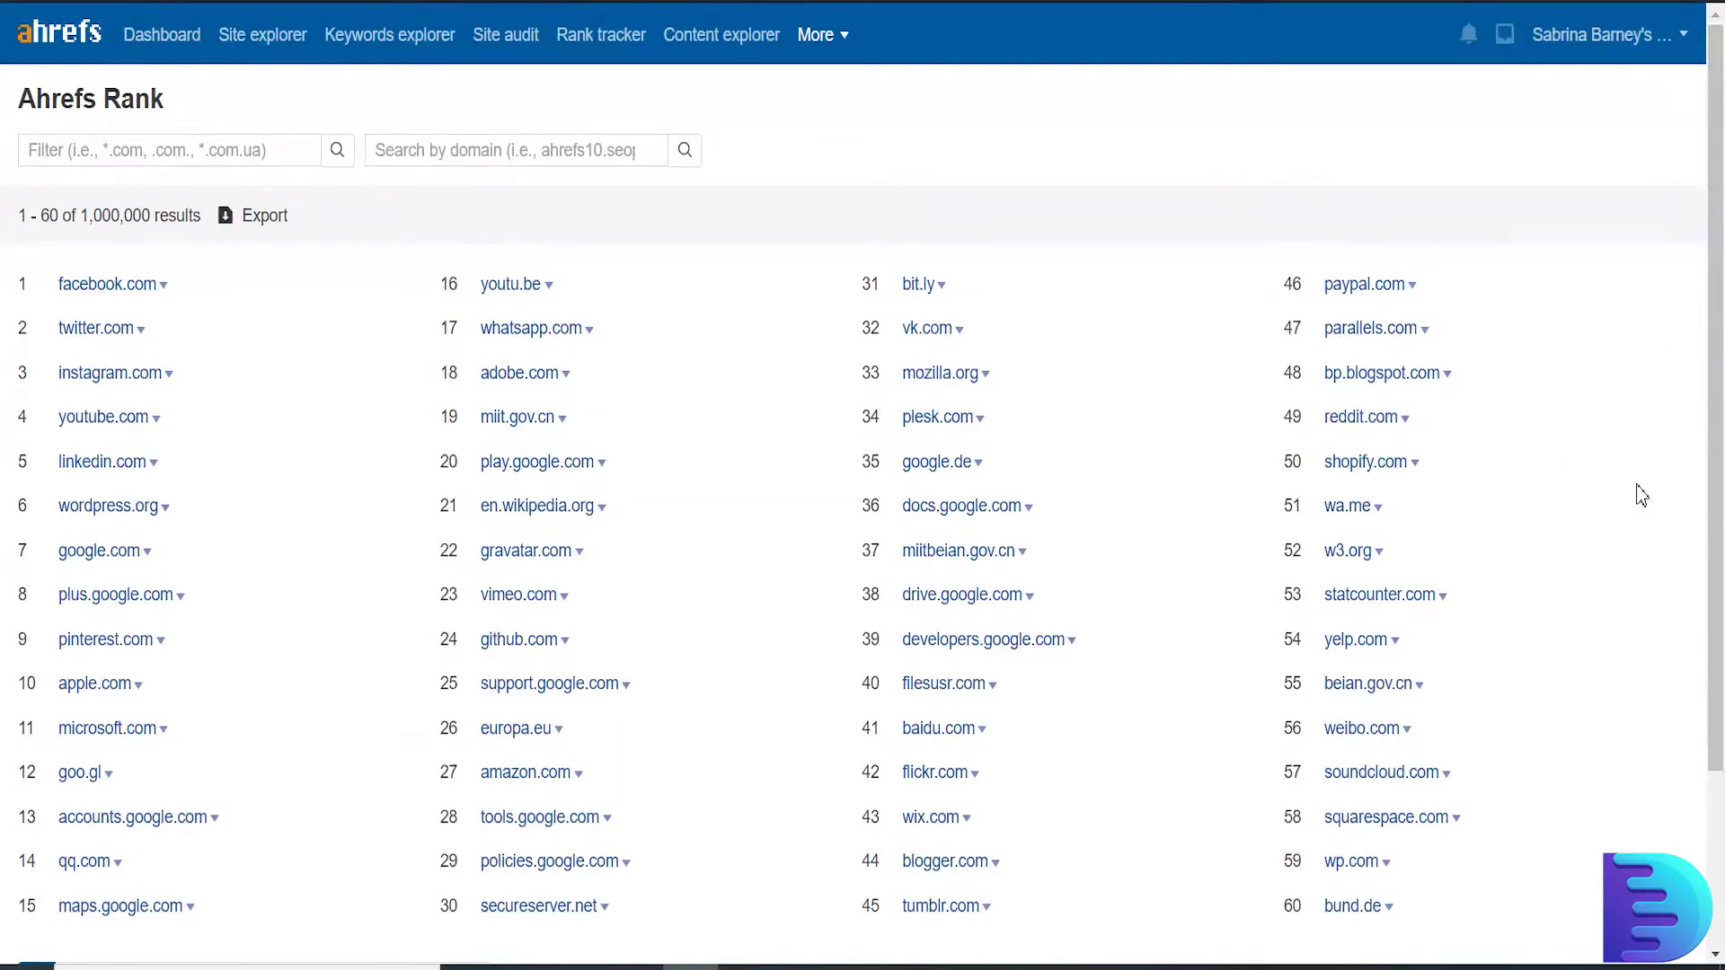
scroll(1641, 494, down, 2)
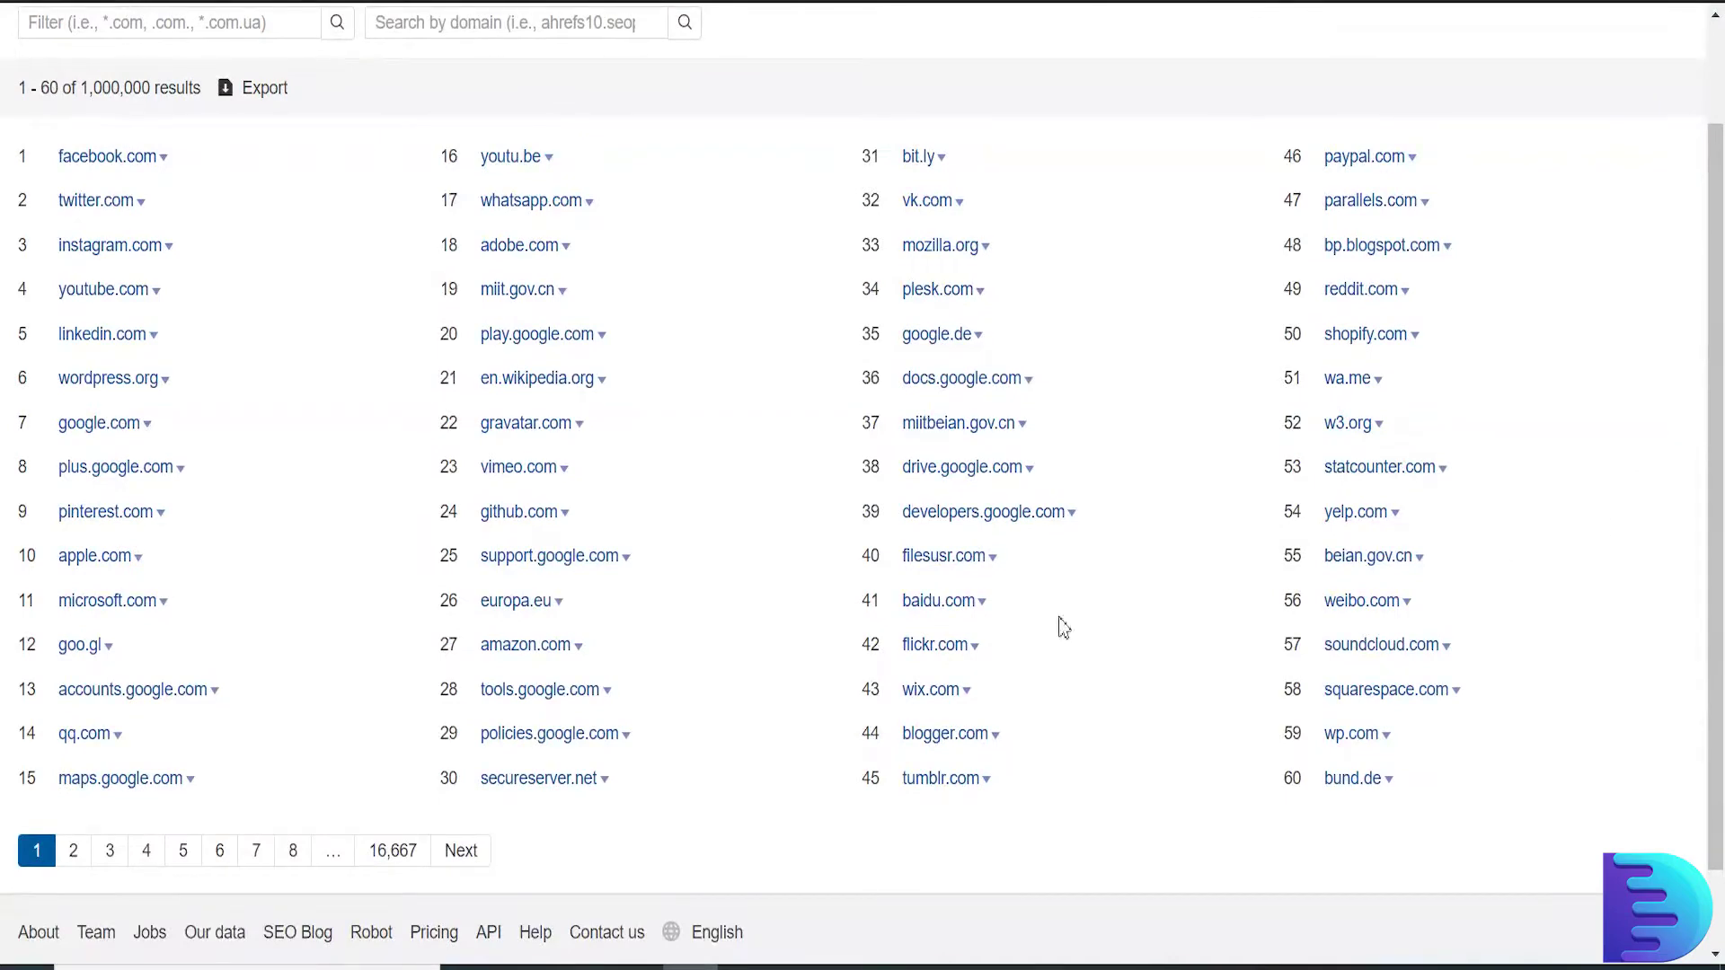
scroll(339, 575, down, 2)
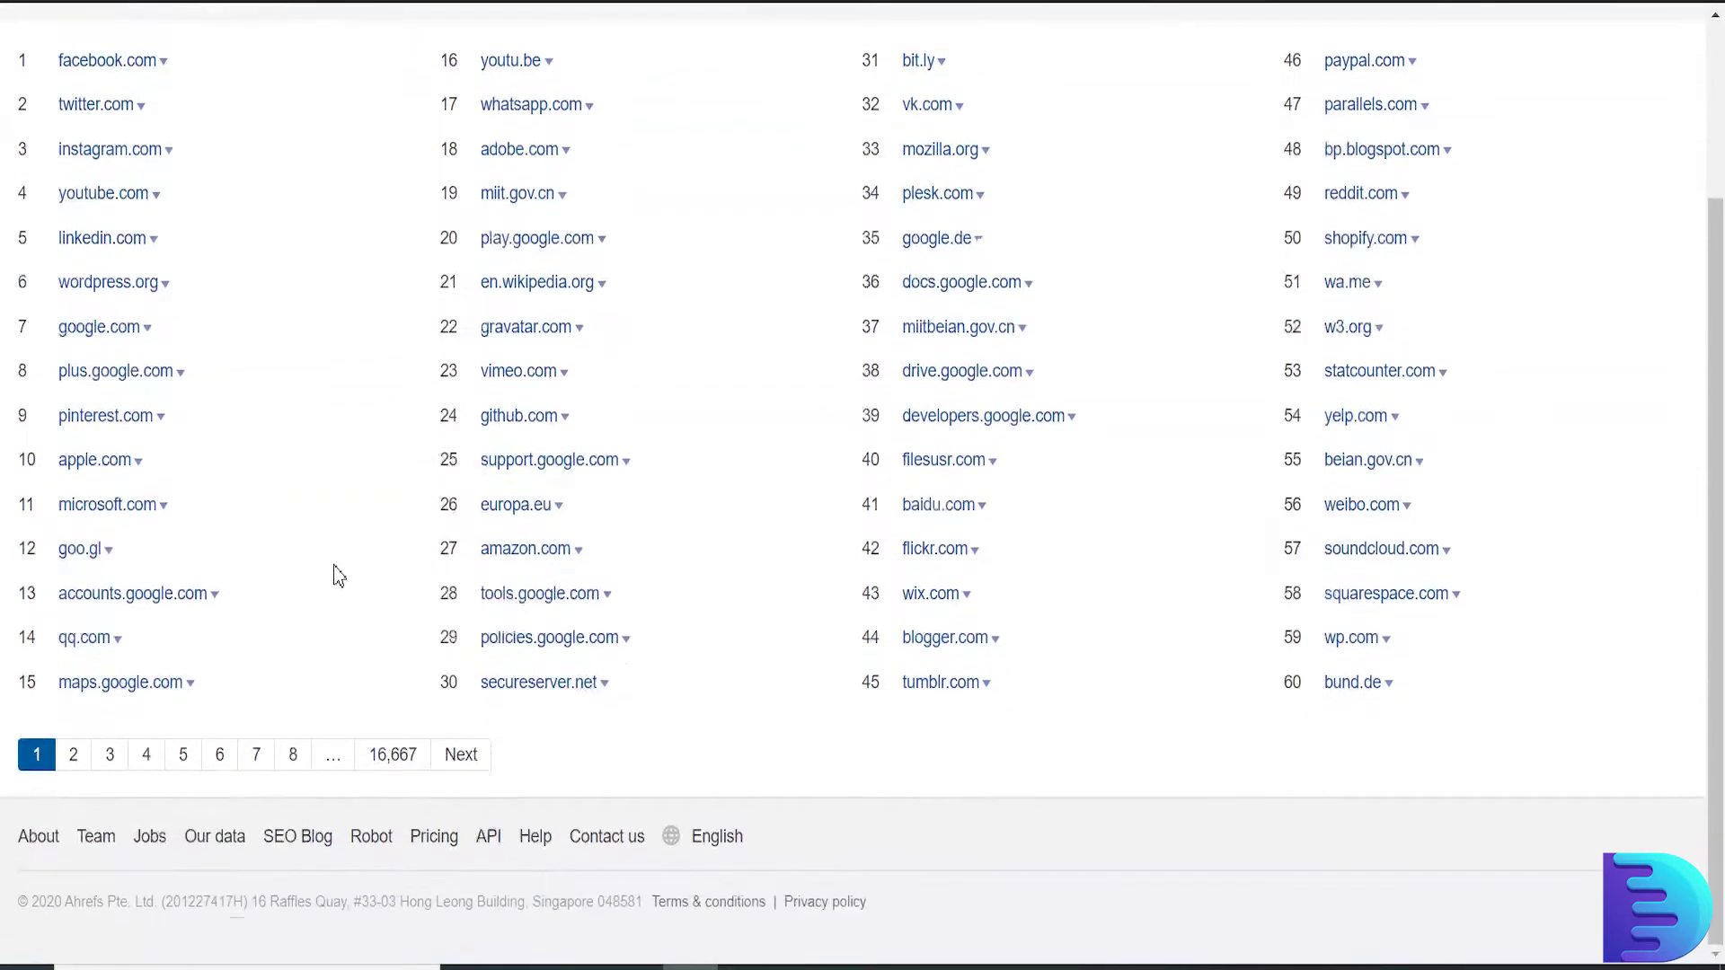
click(73, 756)
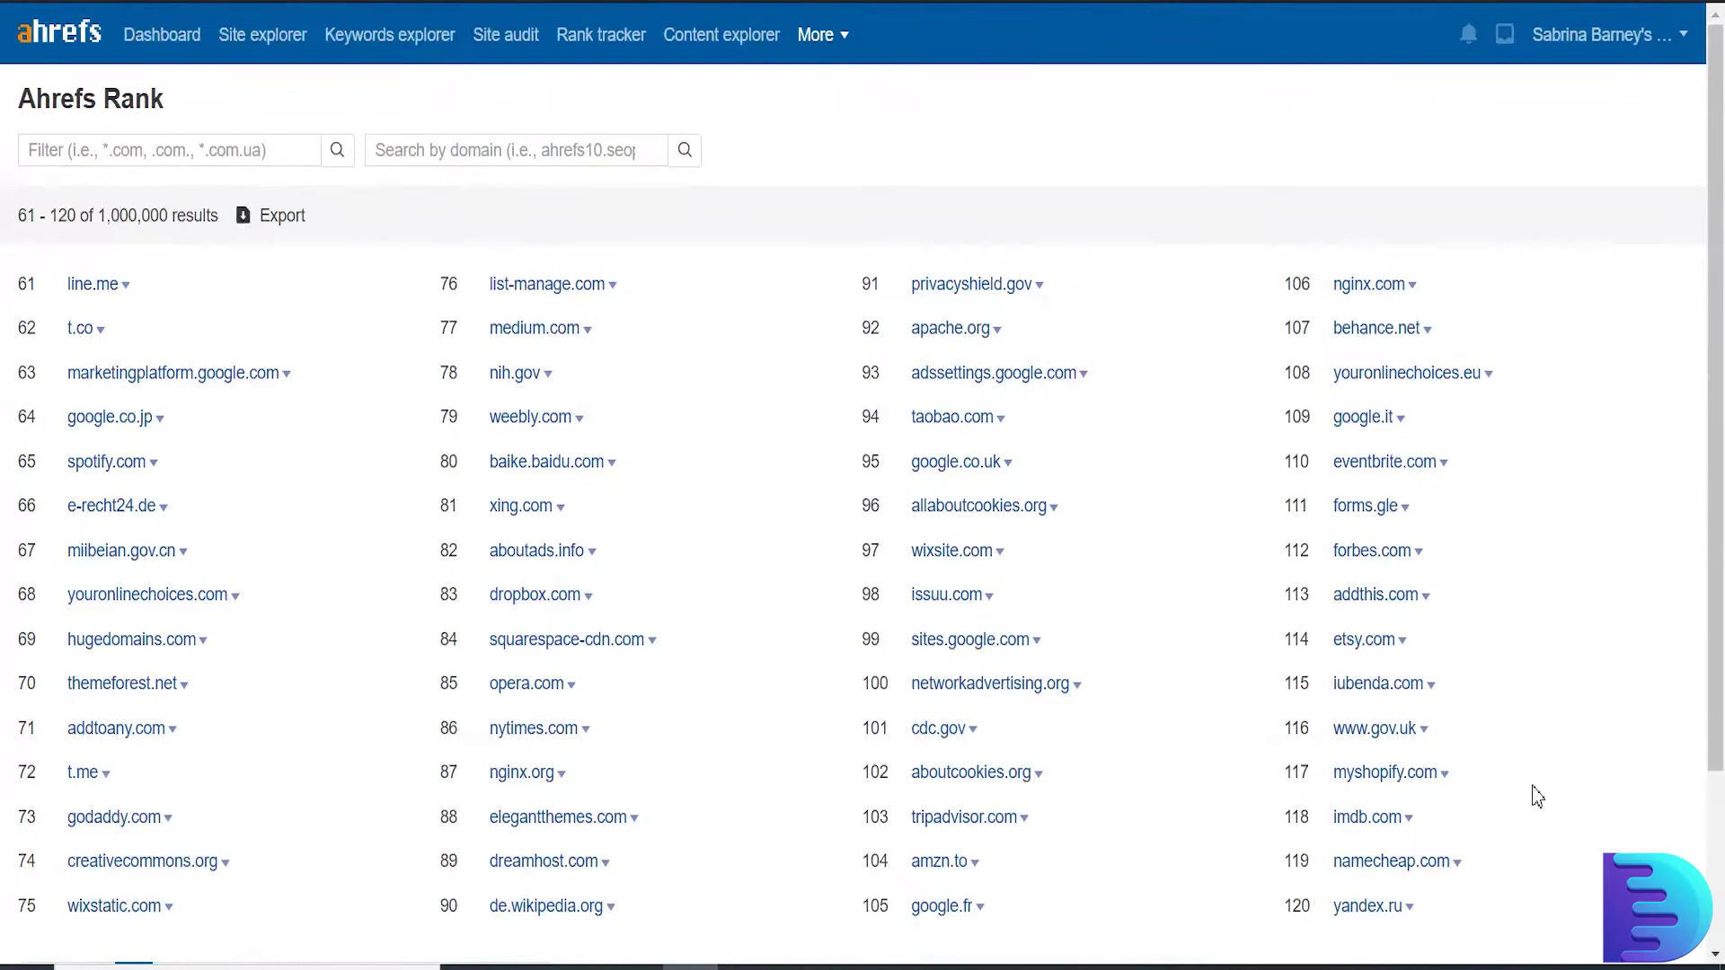
scroll(1537, 796, down, 4)
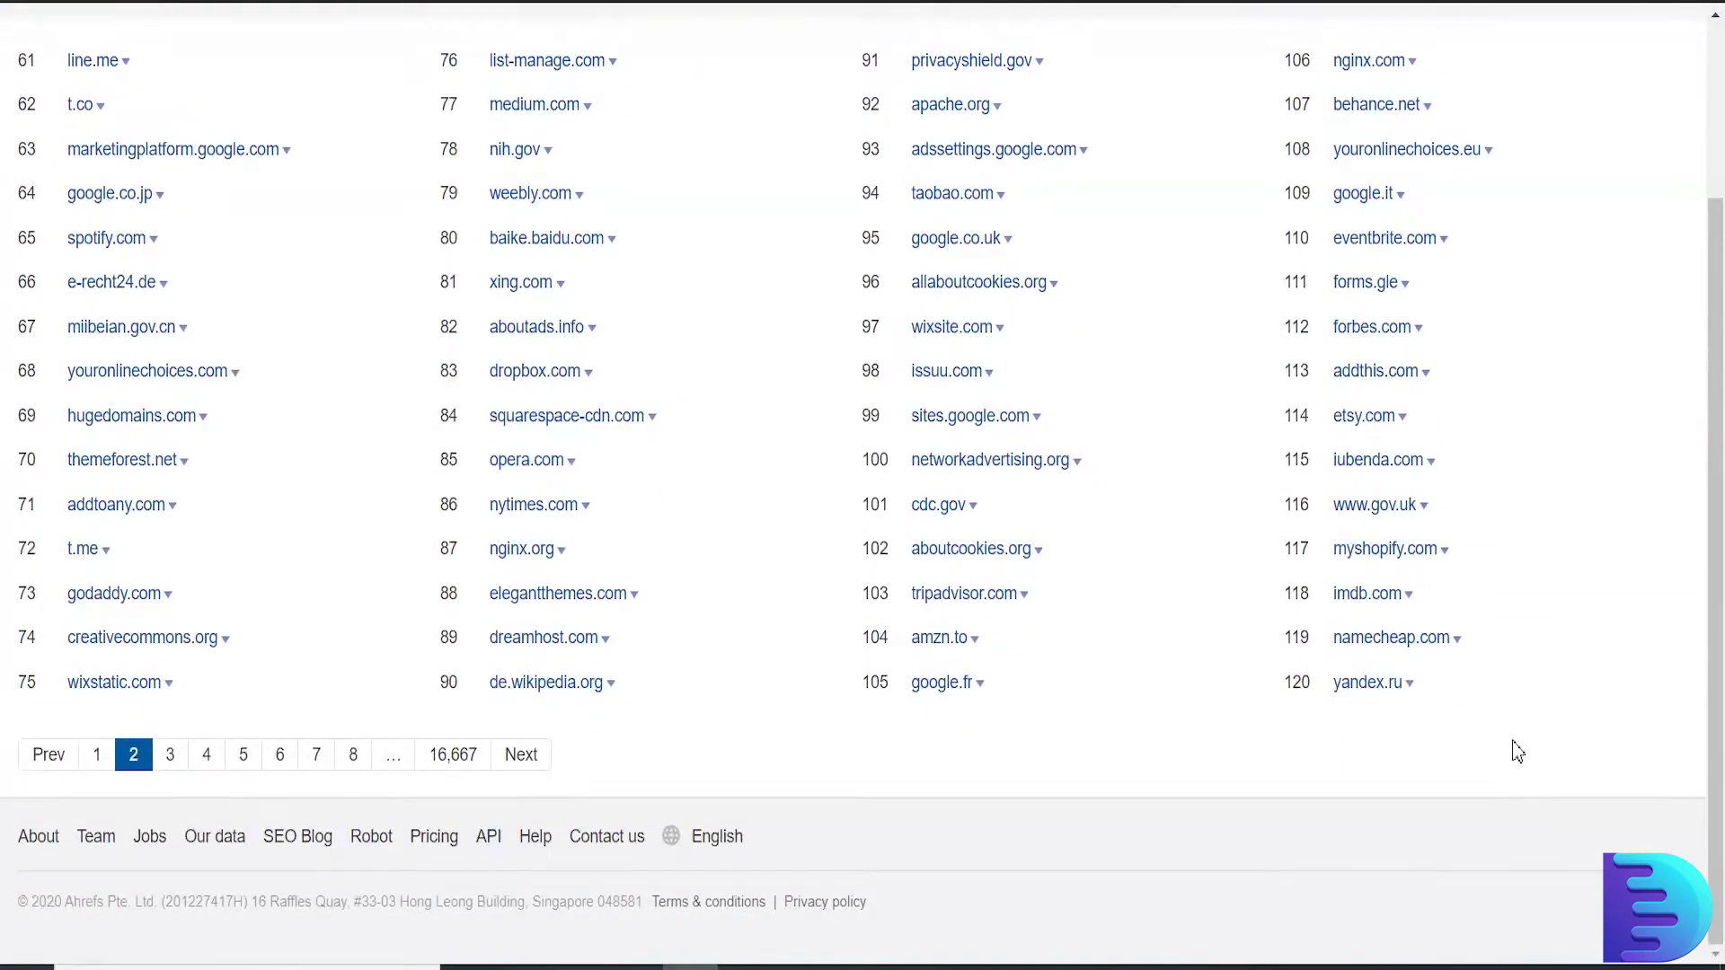
Step: Copy the nytimes.com address from the New York Times website
click(558, 510)
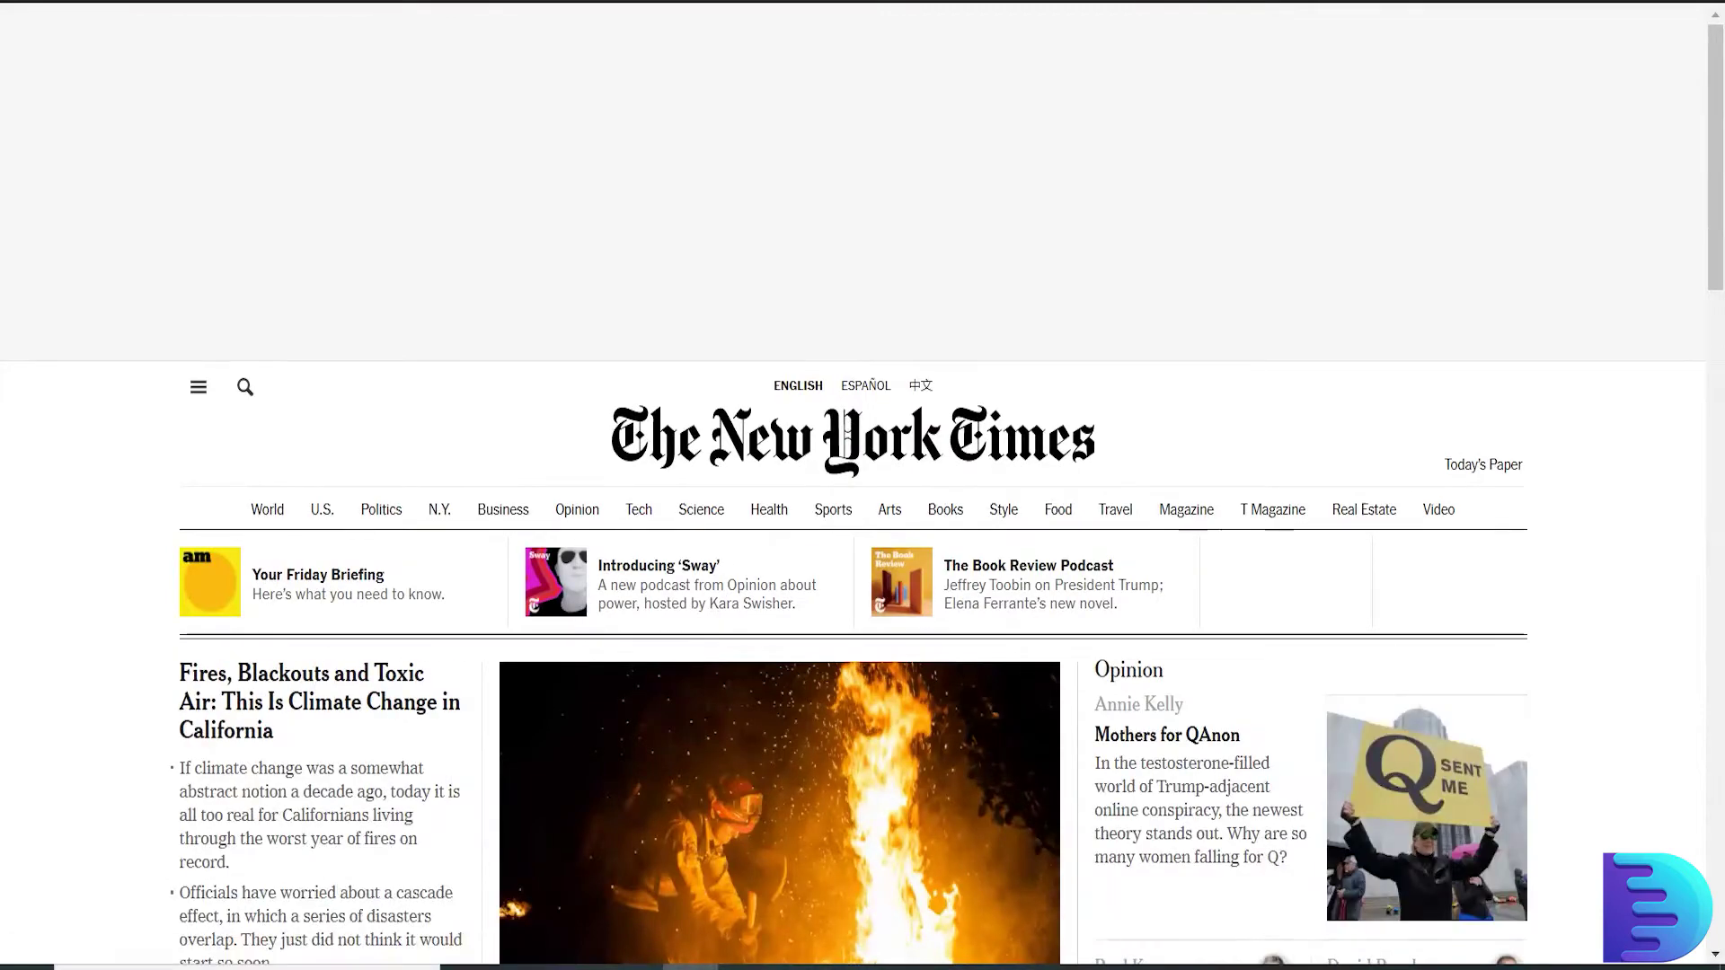
right_click(455, 7)
click(530, 140)
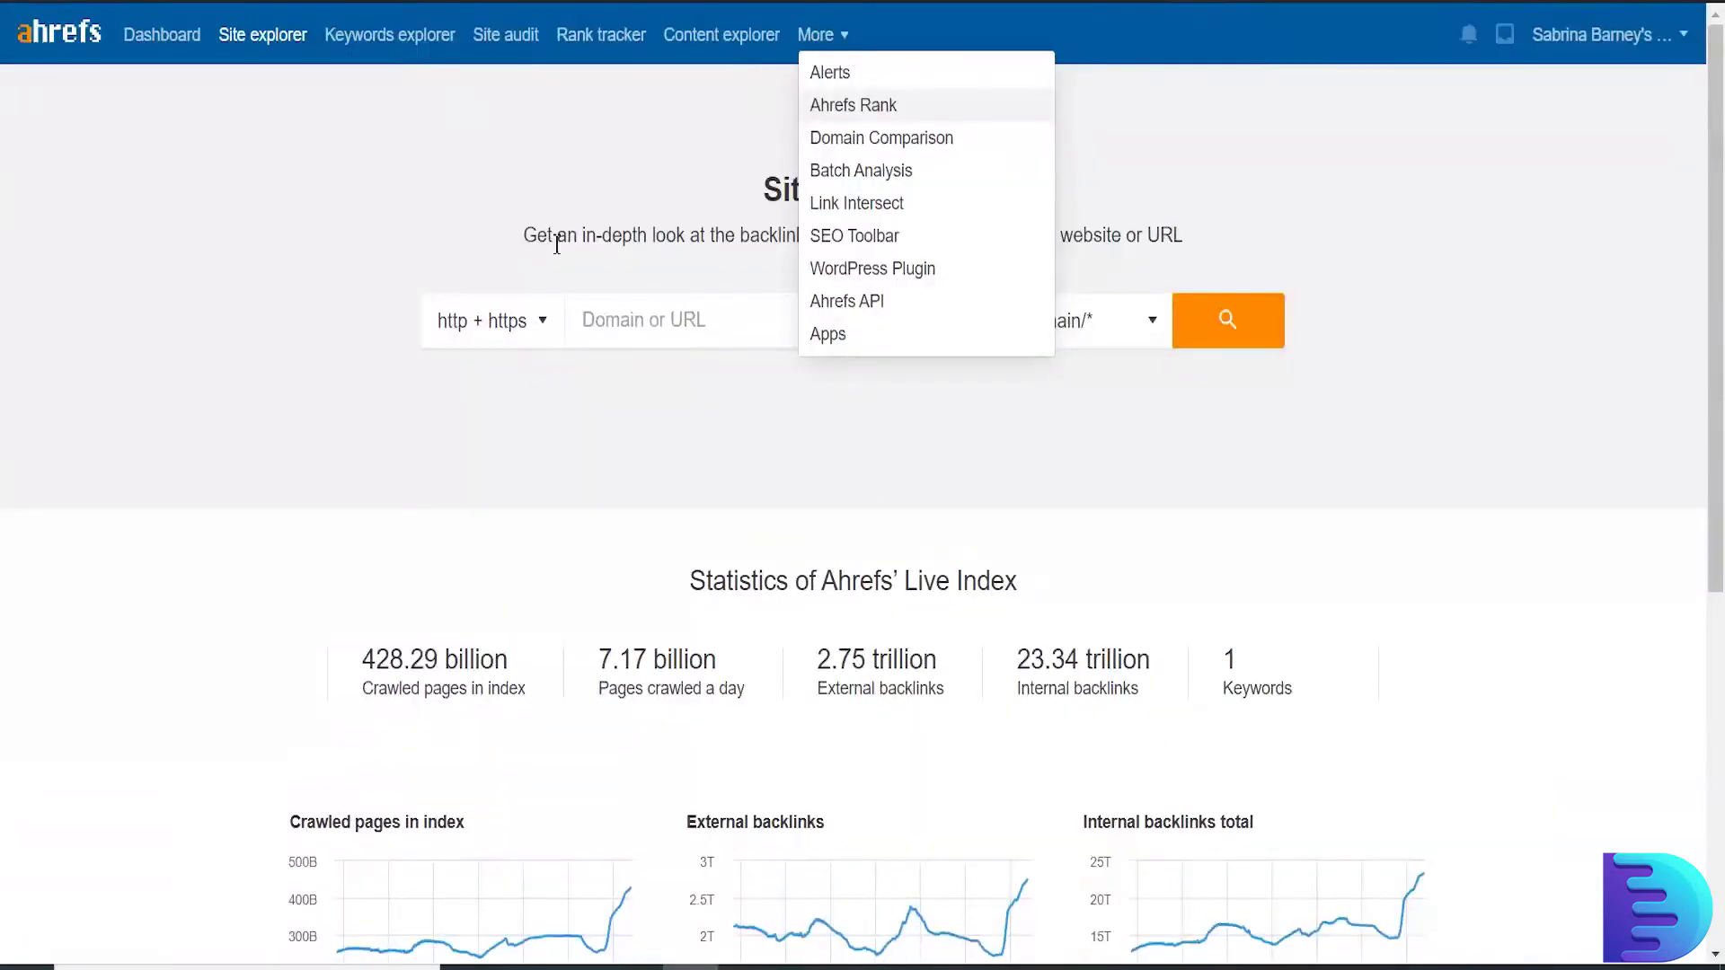
click(669, 334)
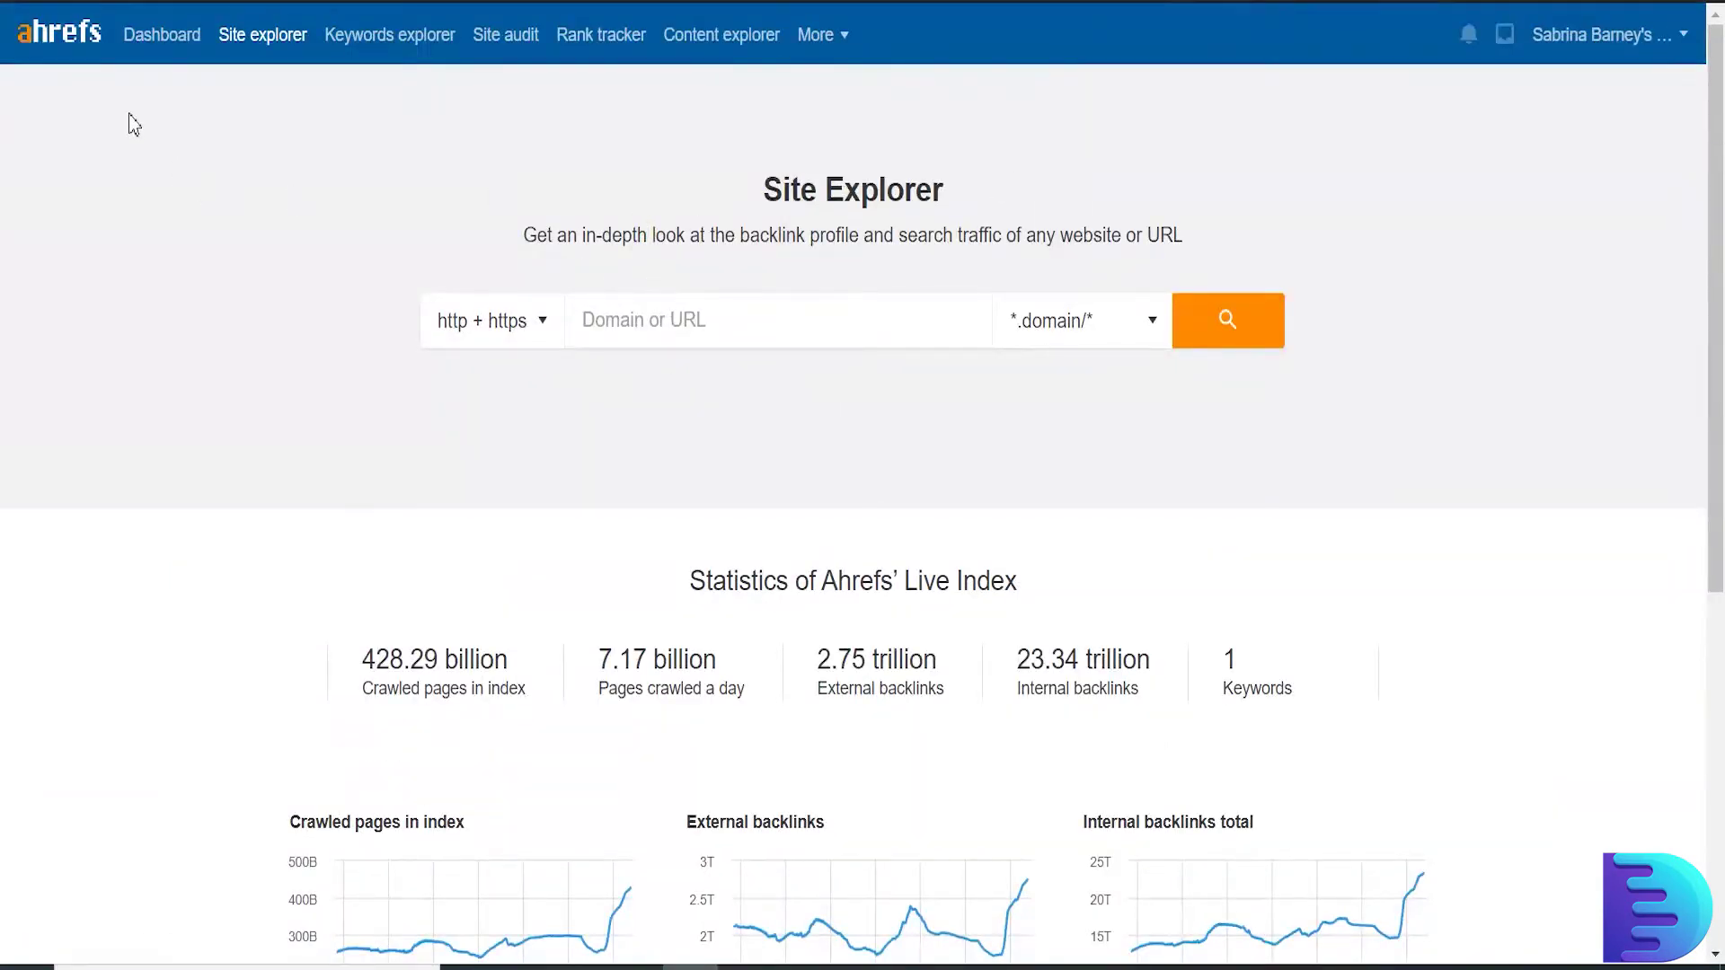
right_click(714, 317)
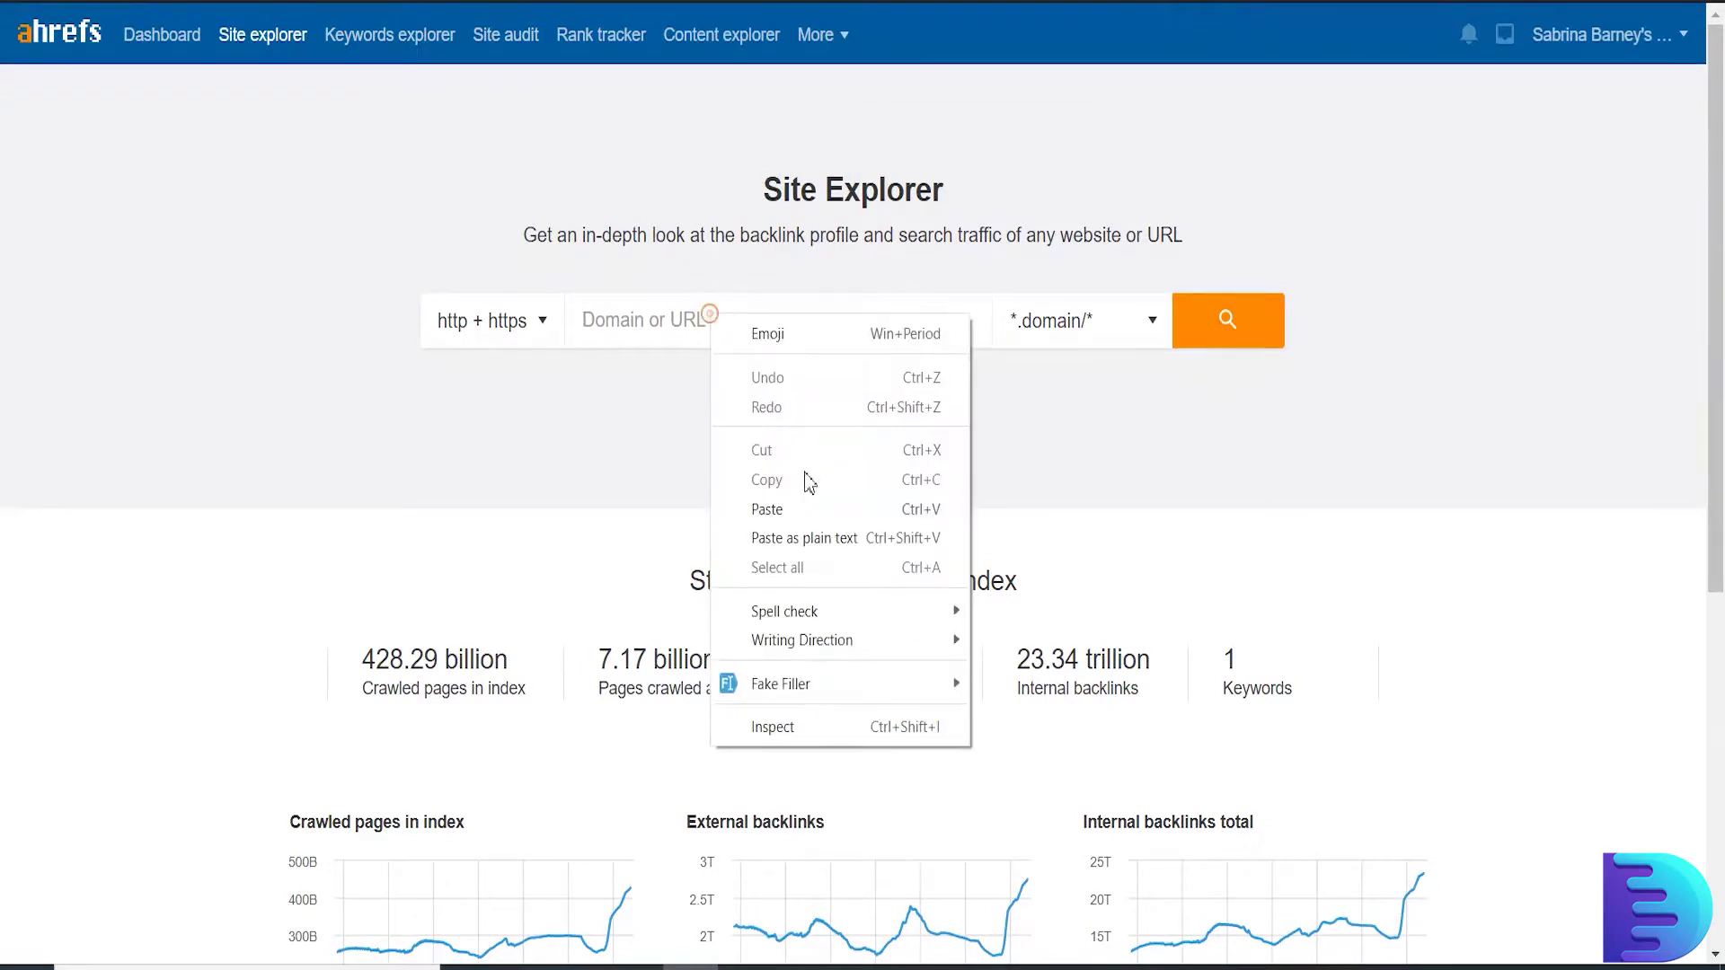
click(813, 506)
click(1262, 312)
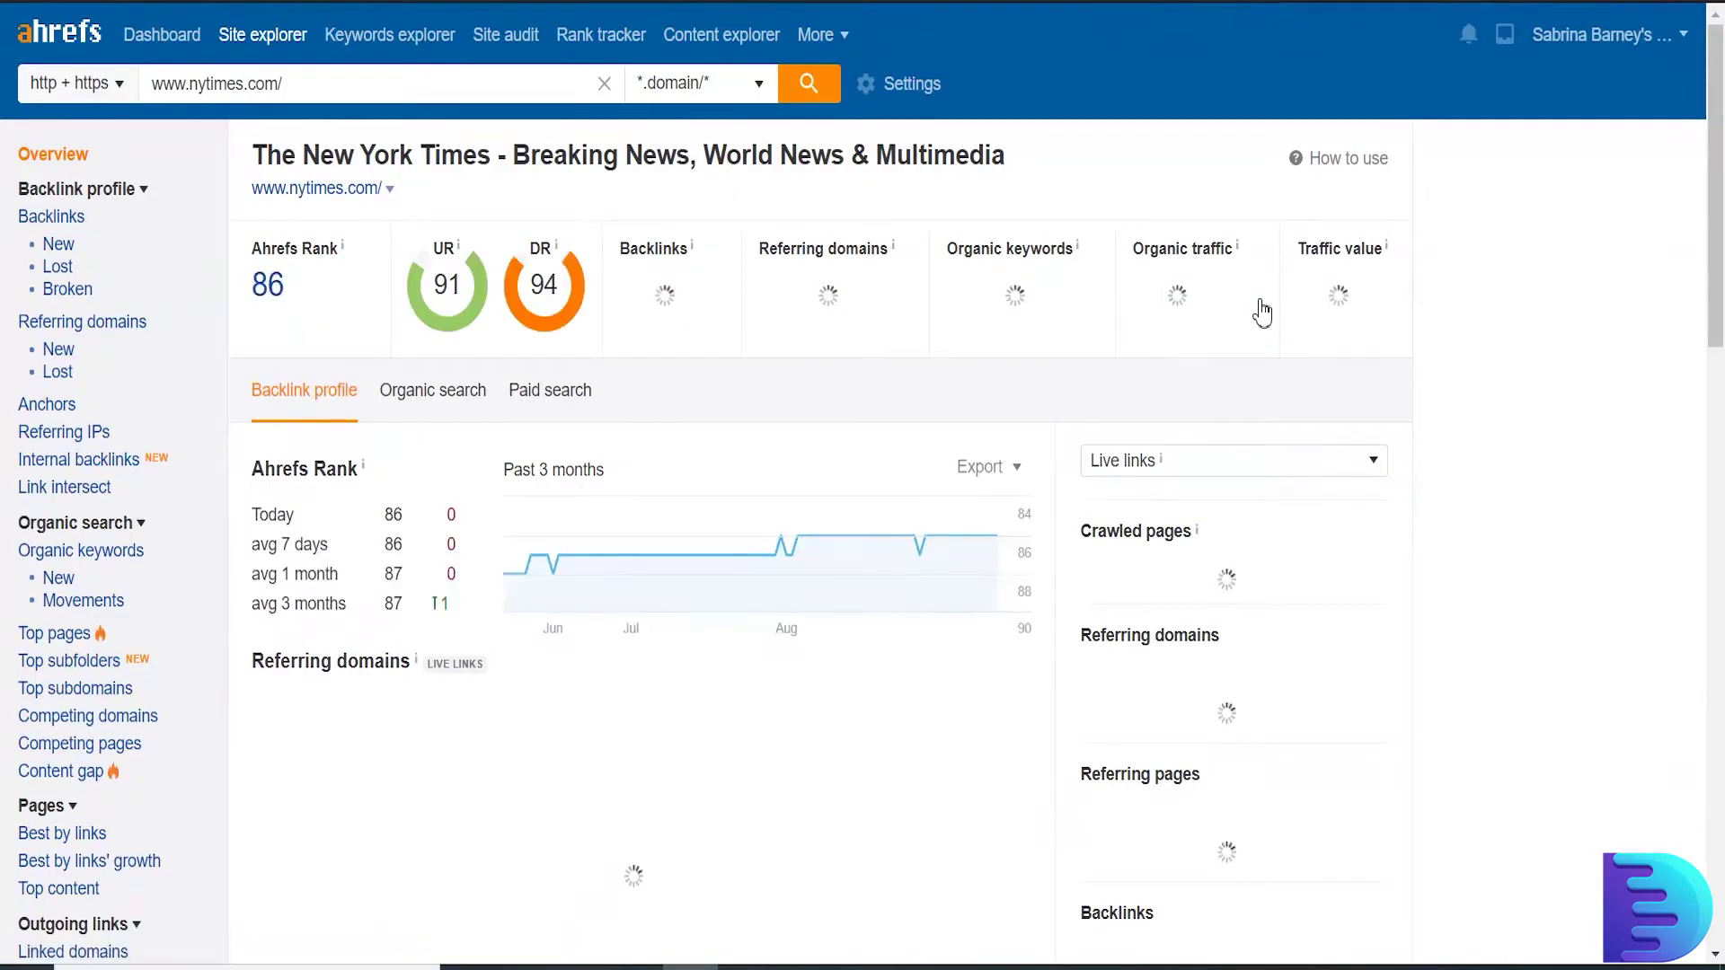
scroll(199, 657, down, 3)
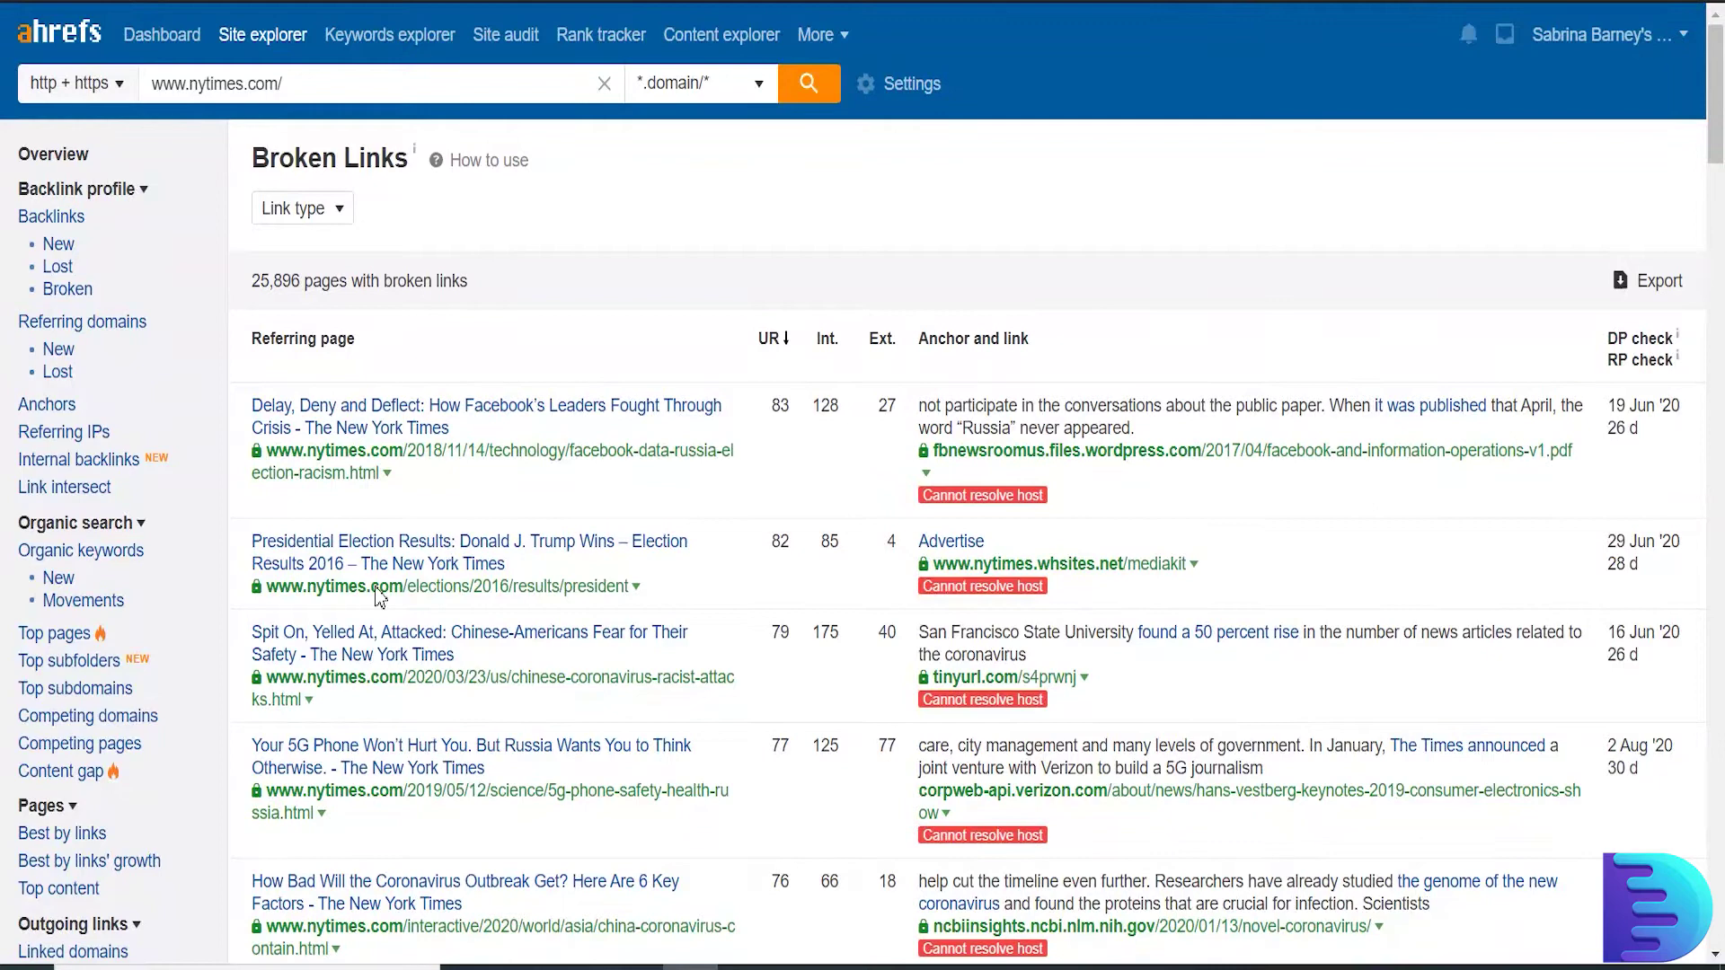
Step: Filter broken links to Dofollow and start a full Excel (UTF-16) CSV export of 25,843 rows
click(339, 211)
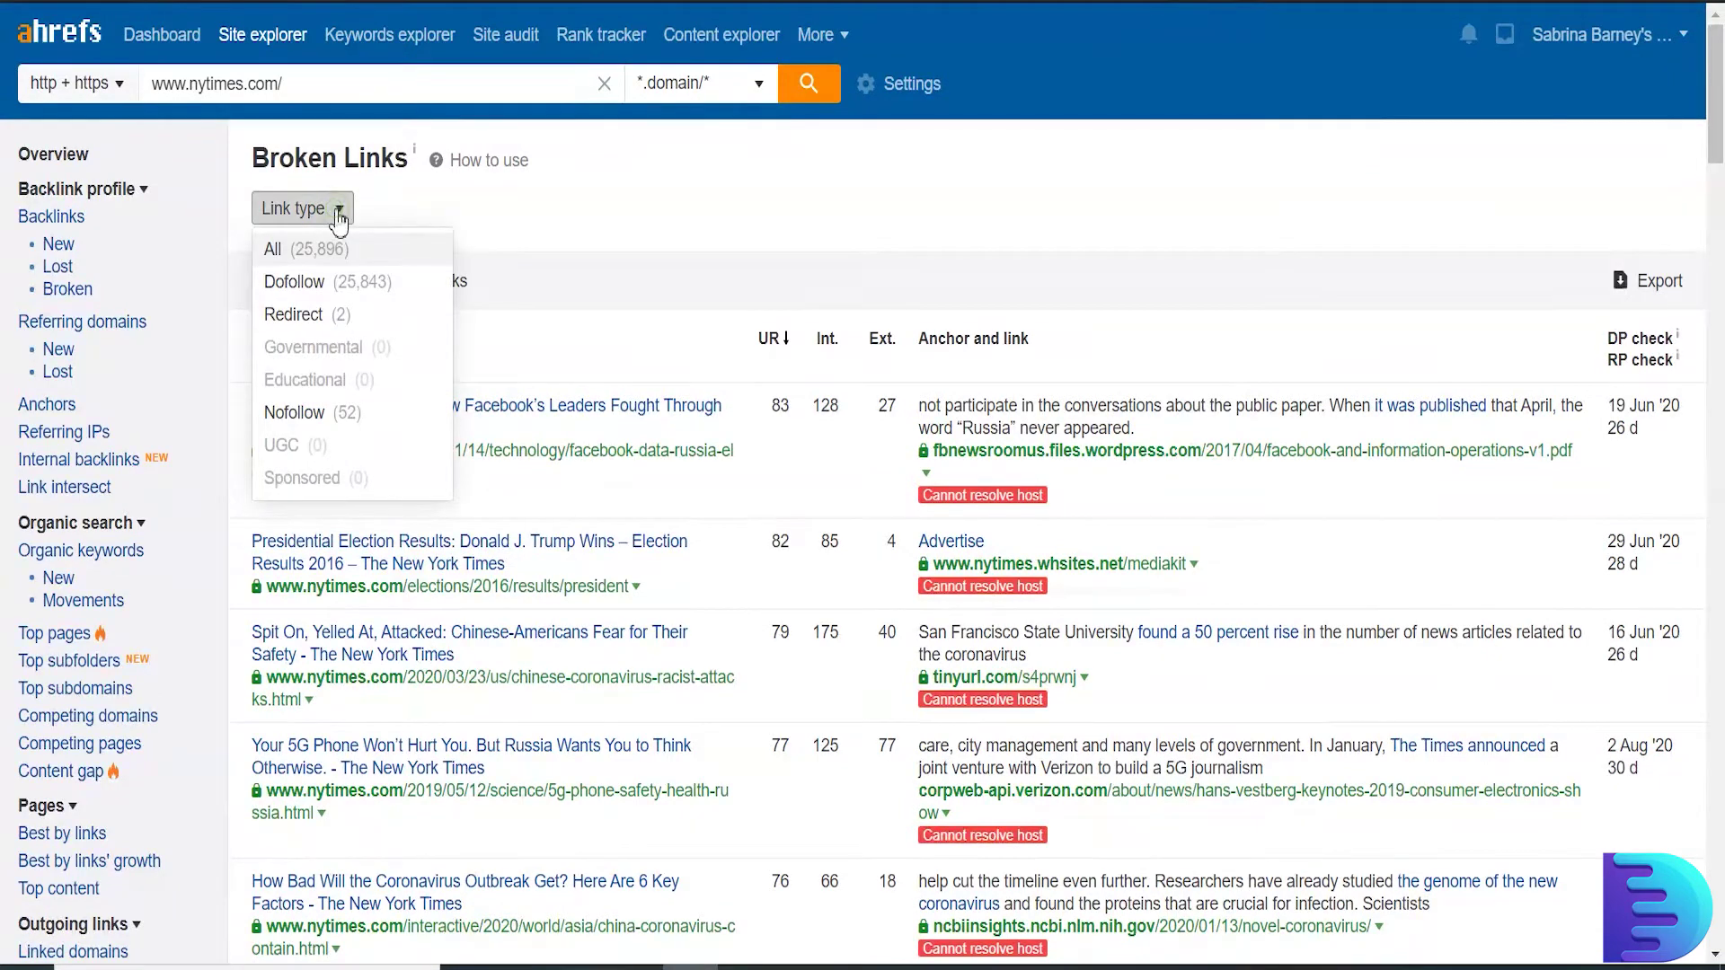
click(347, 298)
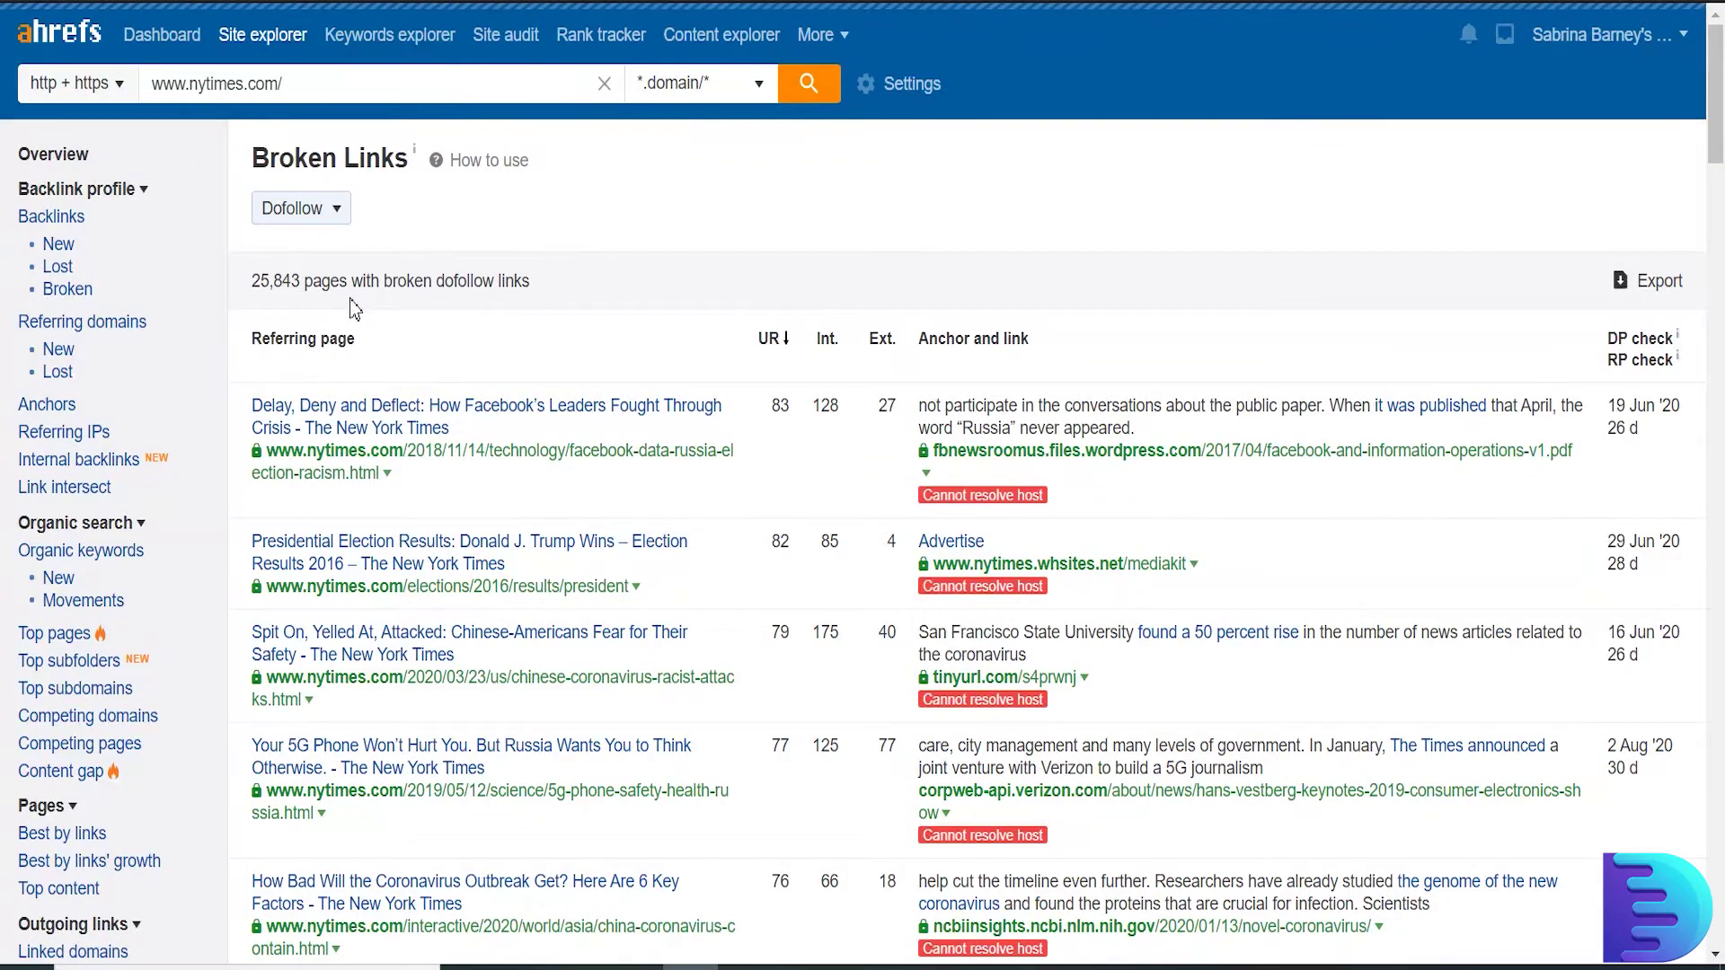
click(1660, 281)
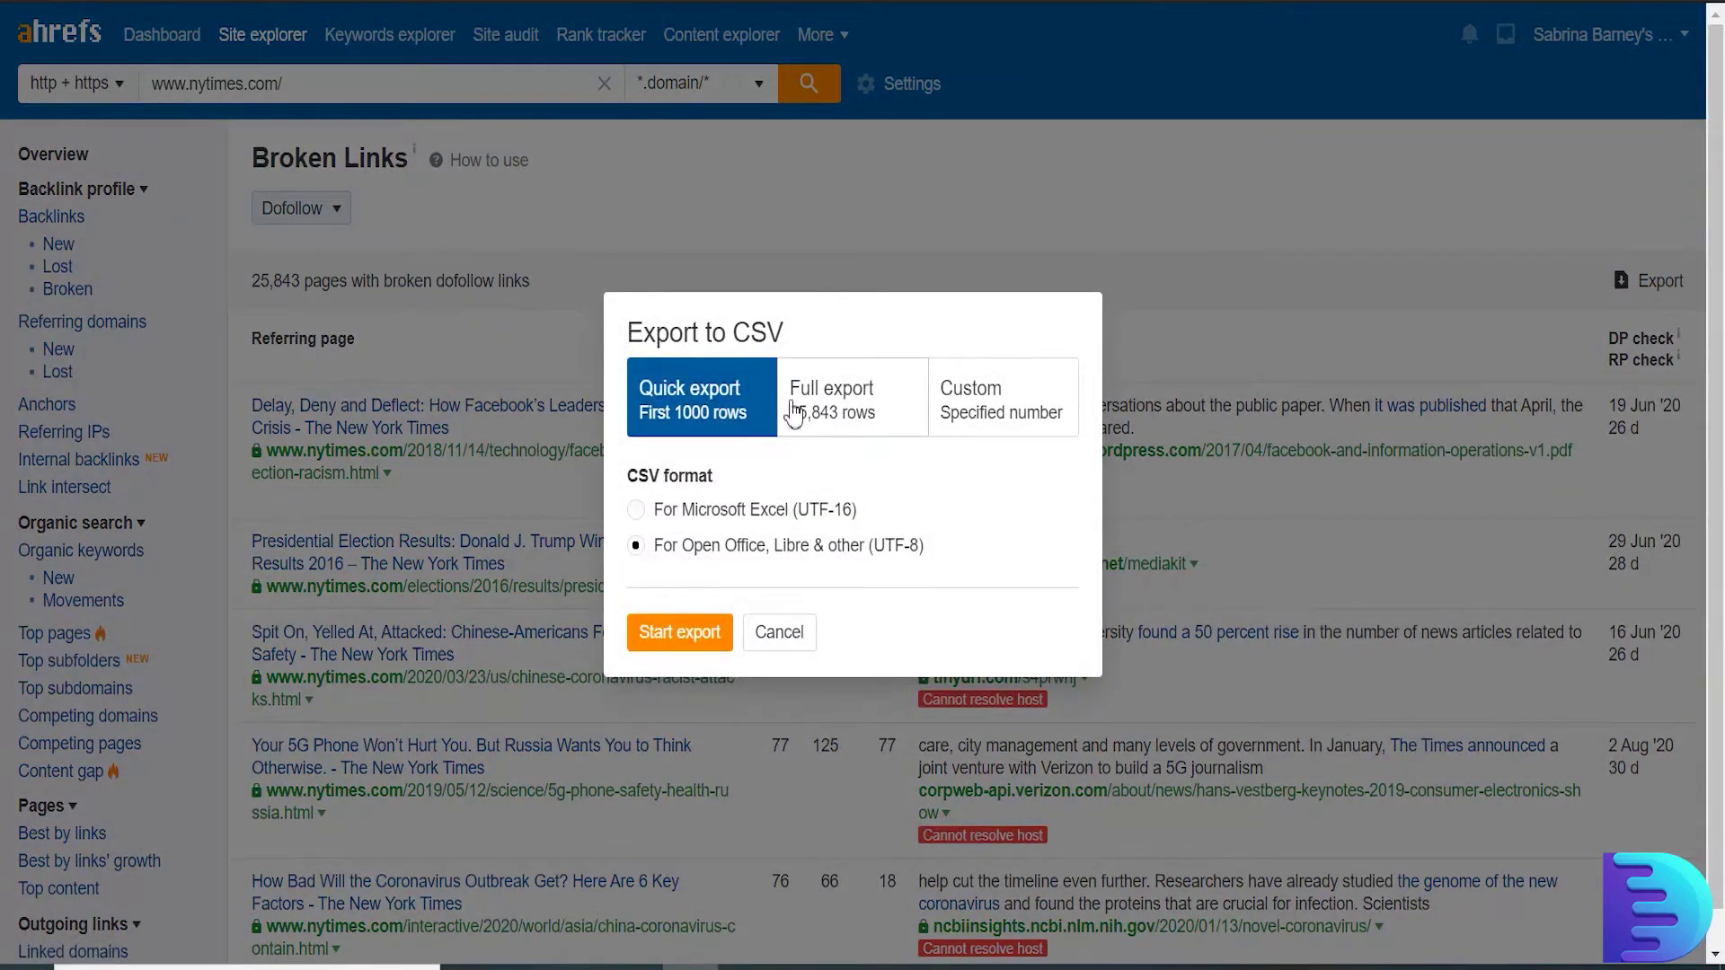
click(831, 406)
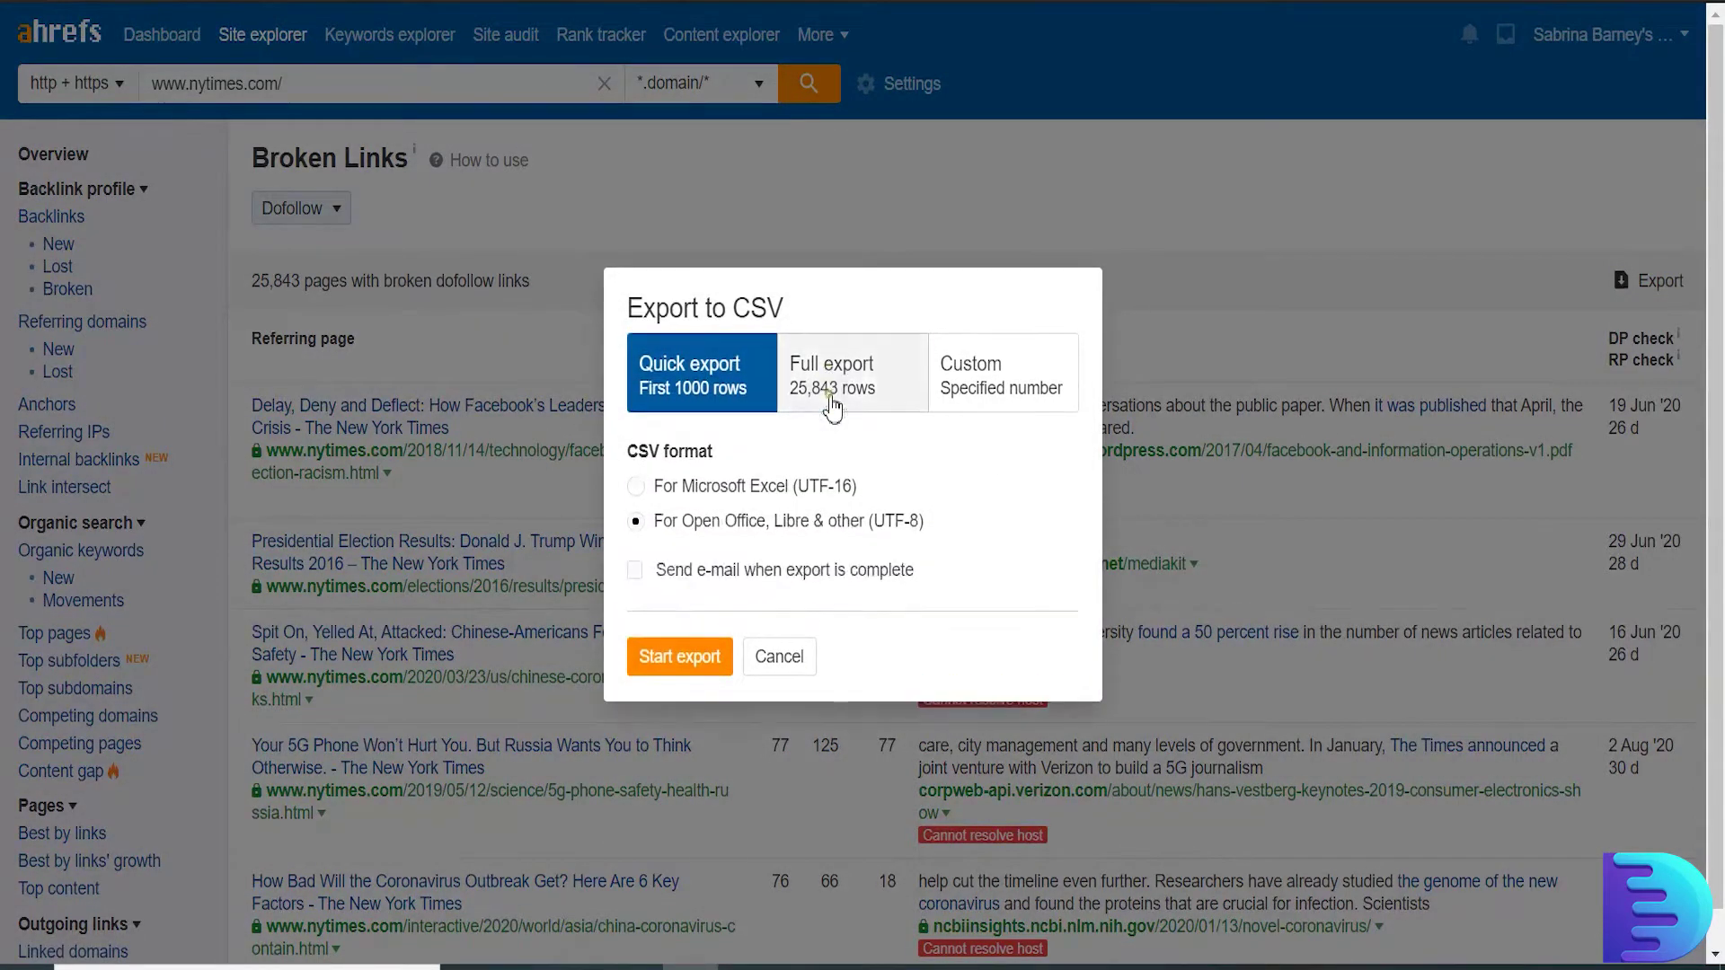
click(638, 487)
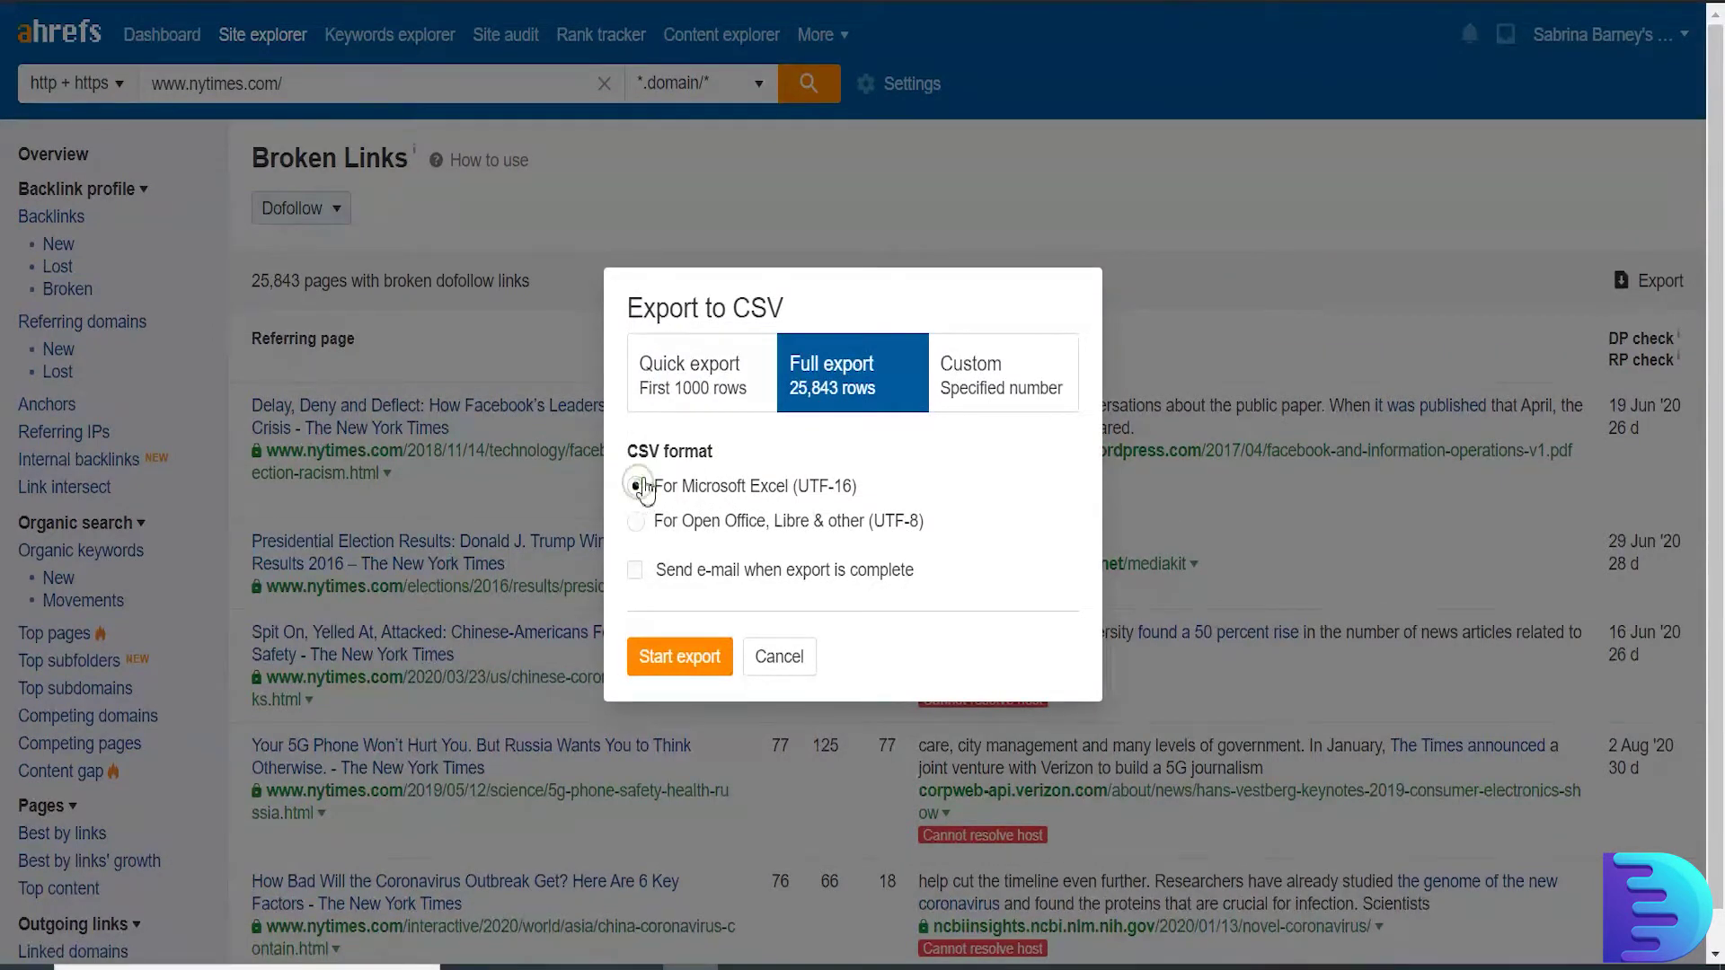
click(687, 641)
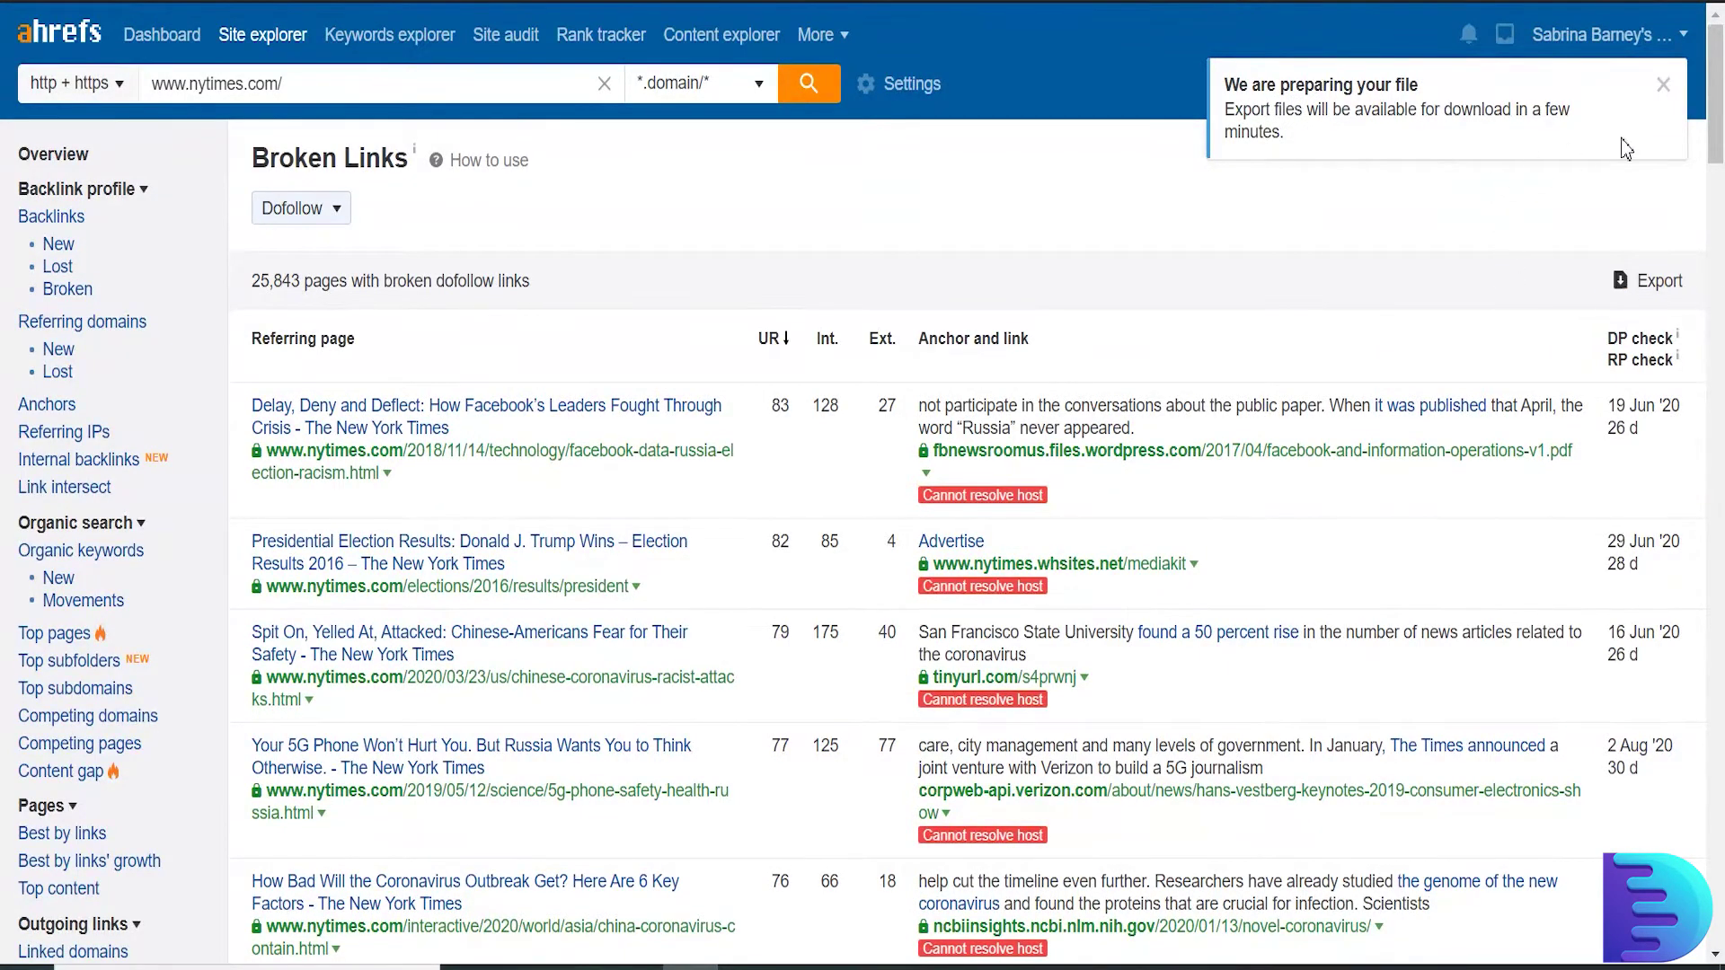
Step: Download the exported broken-links CSV from Ahrefs and open it in Excel
click(1662, 85)
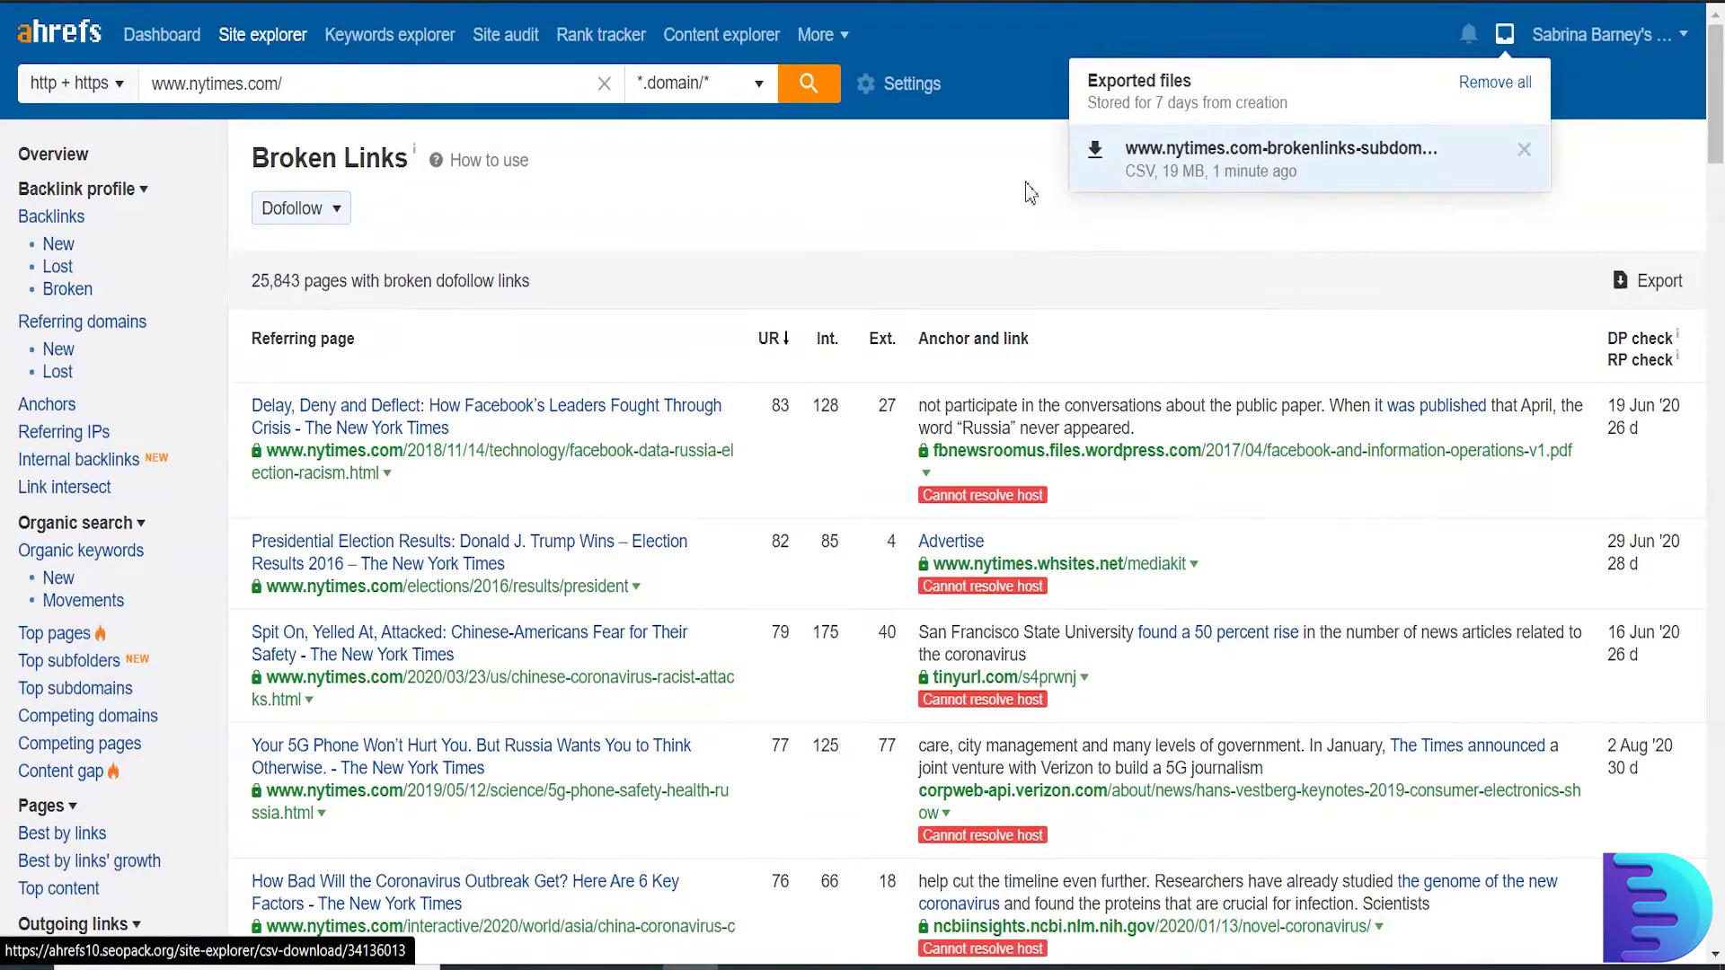
click(1324, 155)
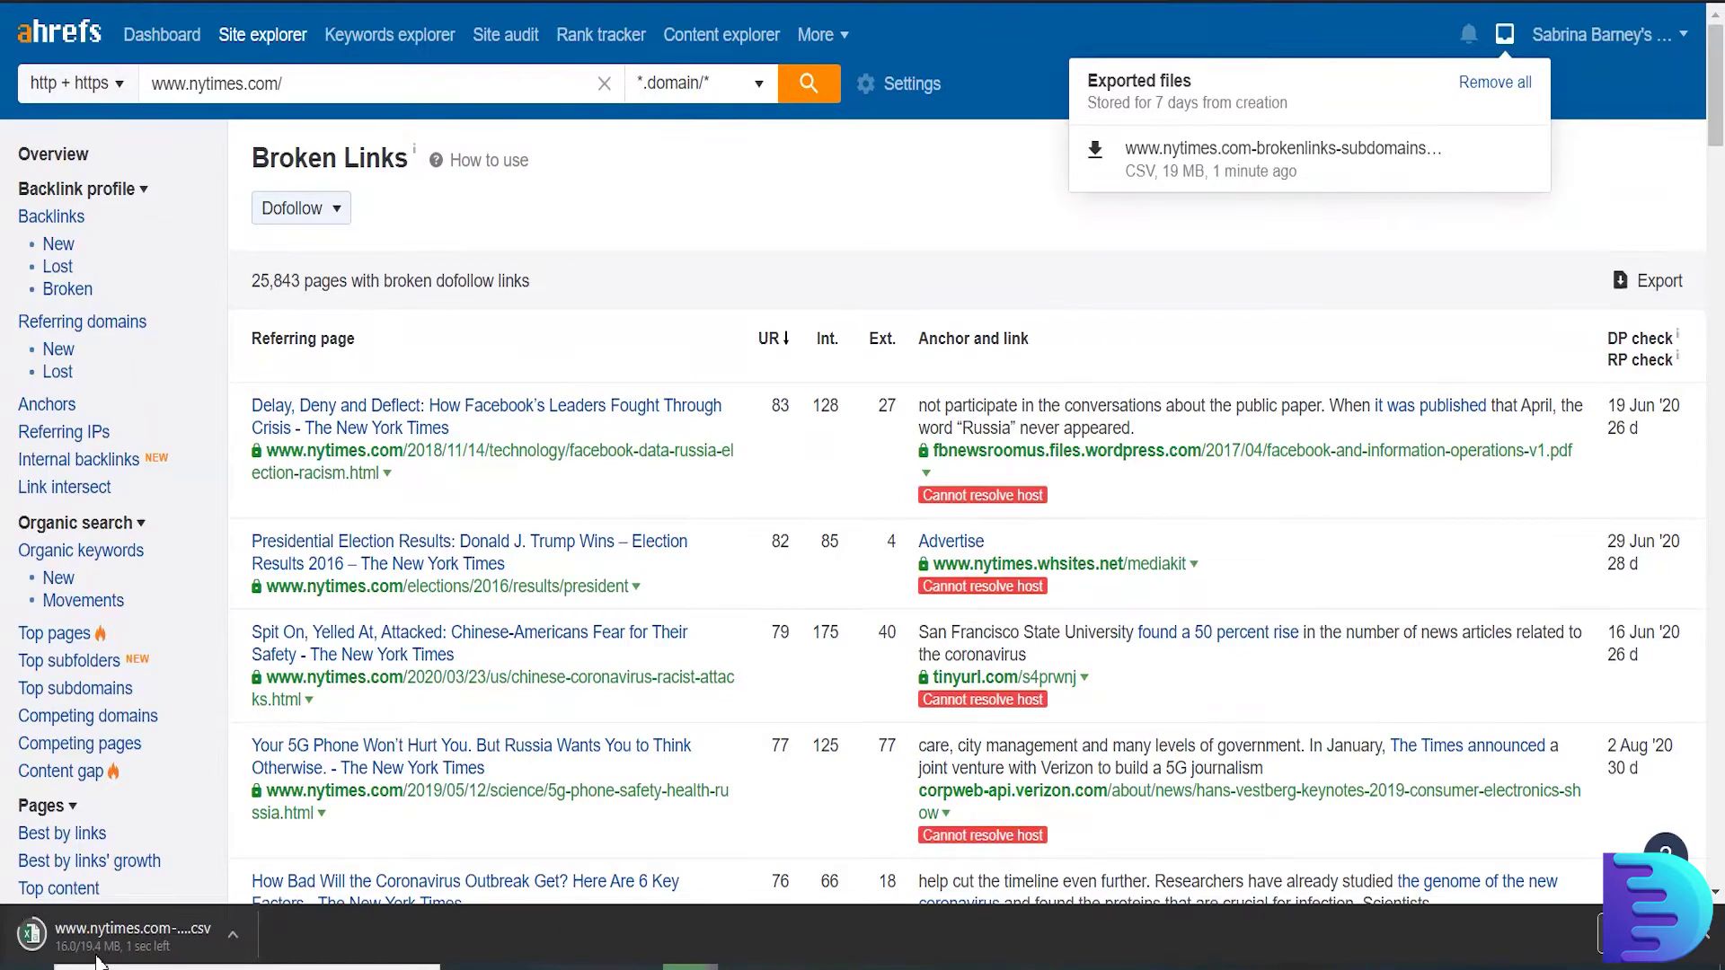
click(101, 945)
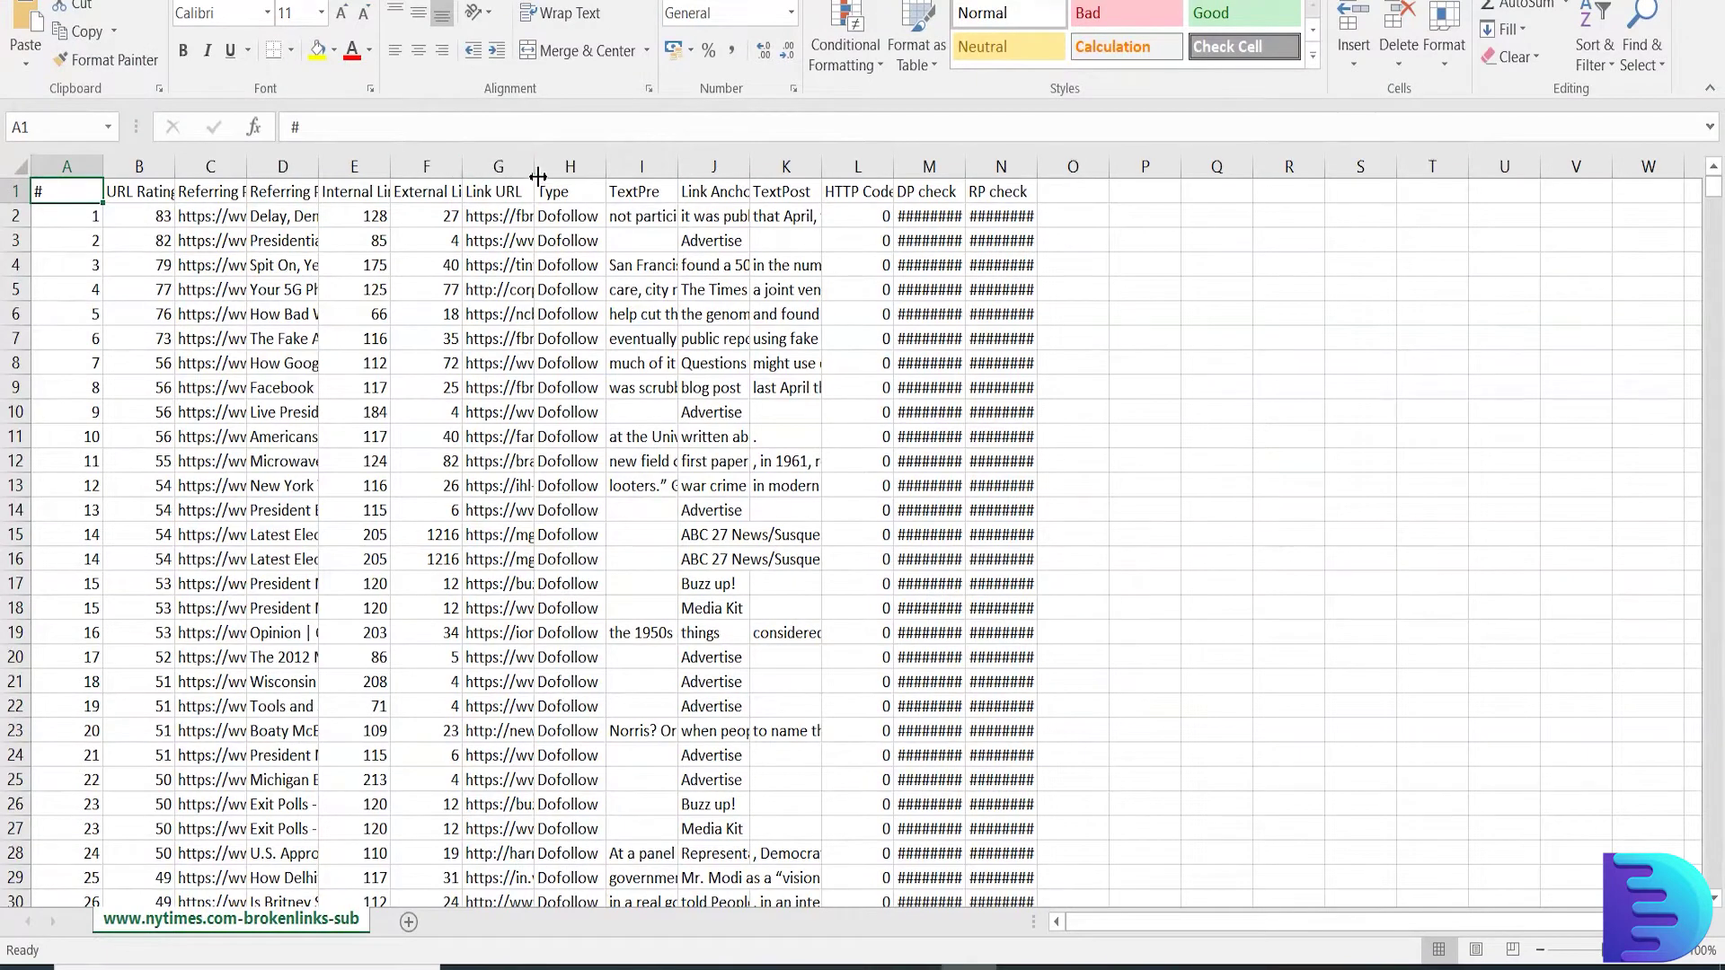
Step: Widen column G and copy all 27,685 Link URLs from G2 down to the last row
drag(534, 167, 994, 159)
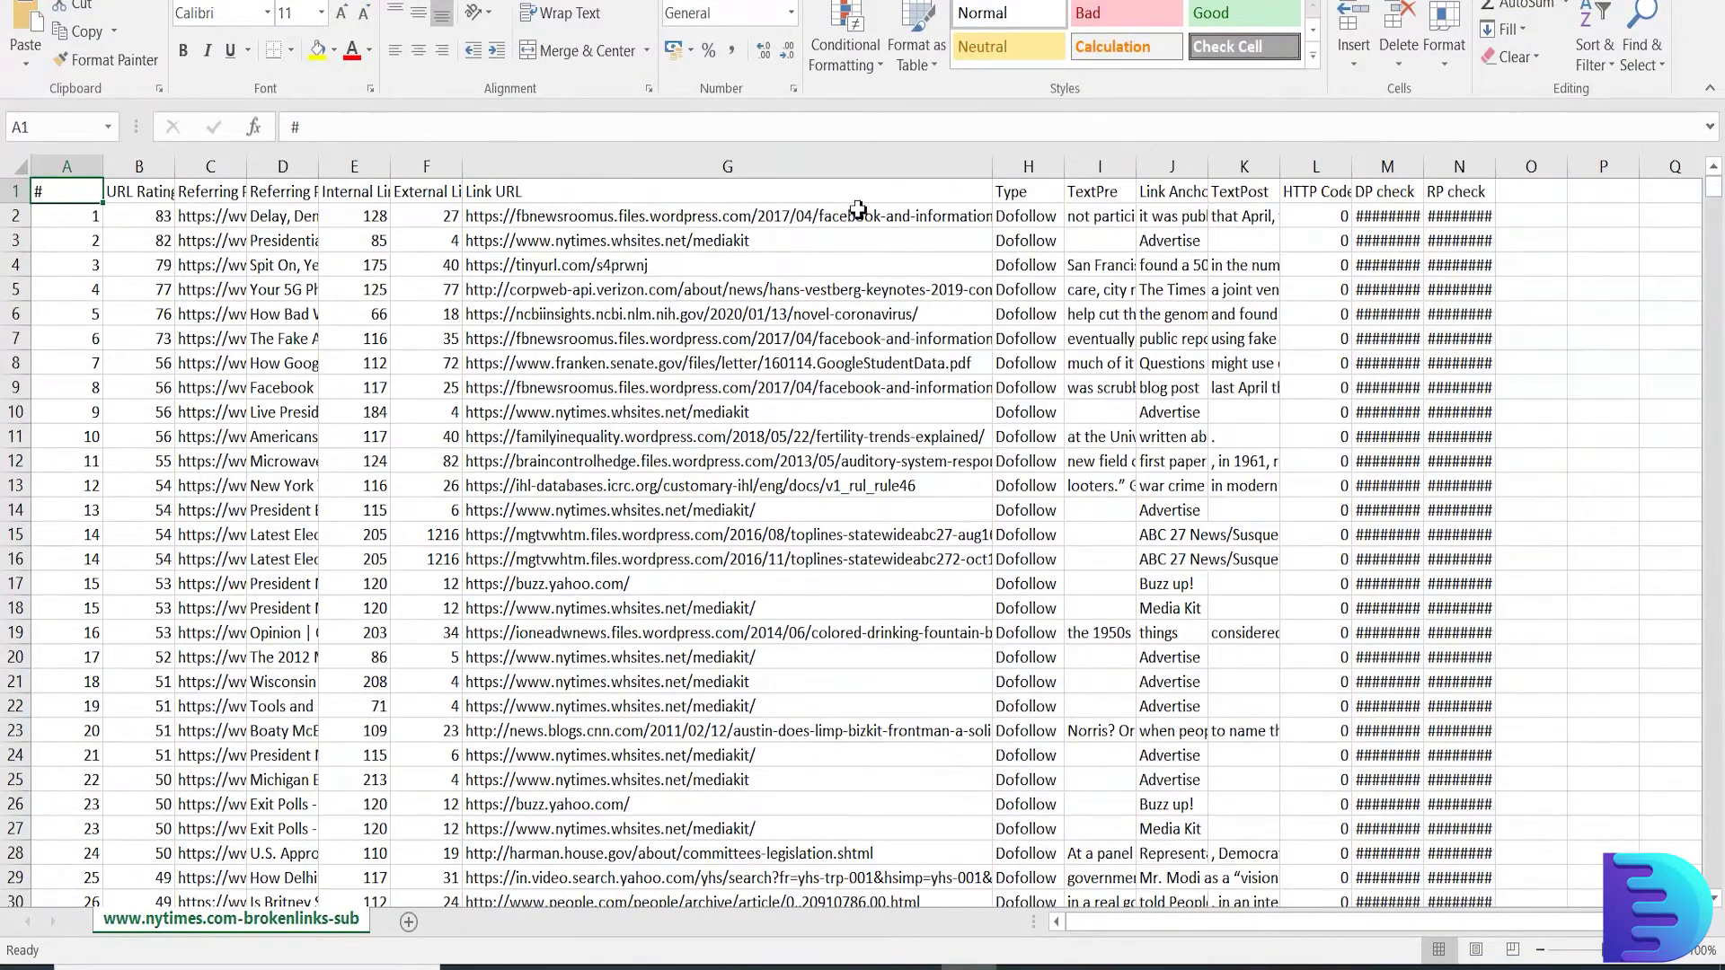
click(760, 214)
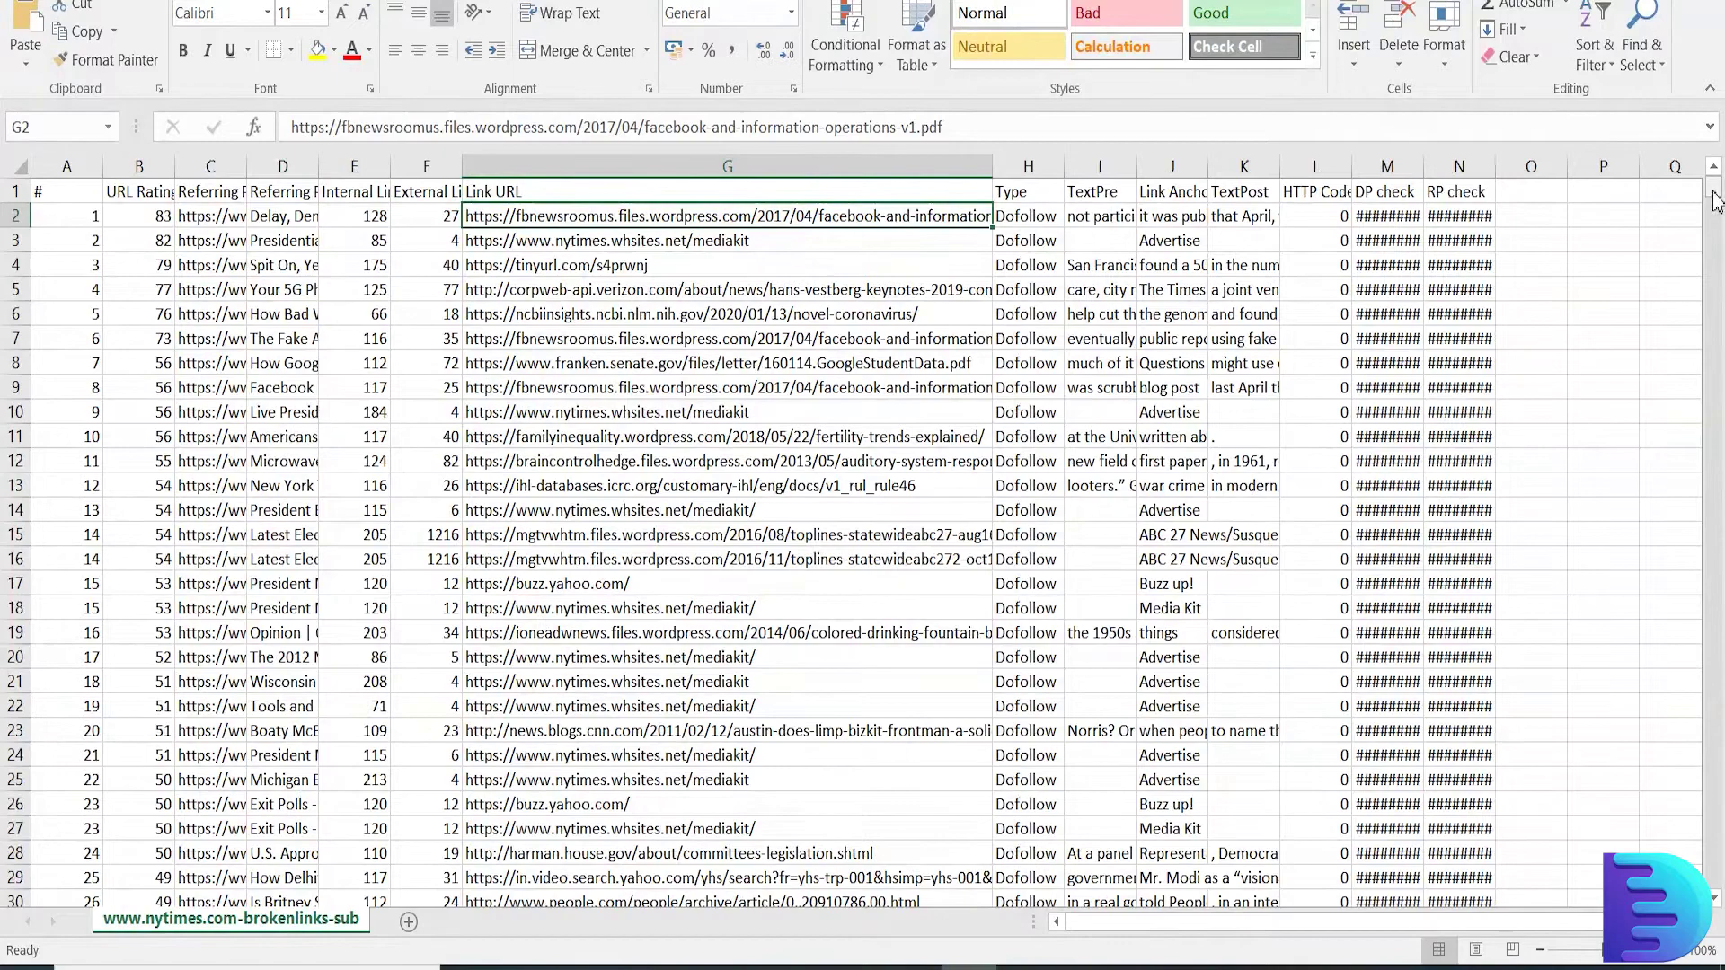
drag(1716, 198, 1720, 898)
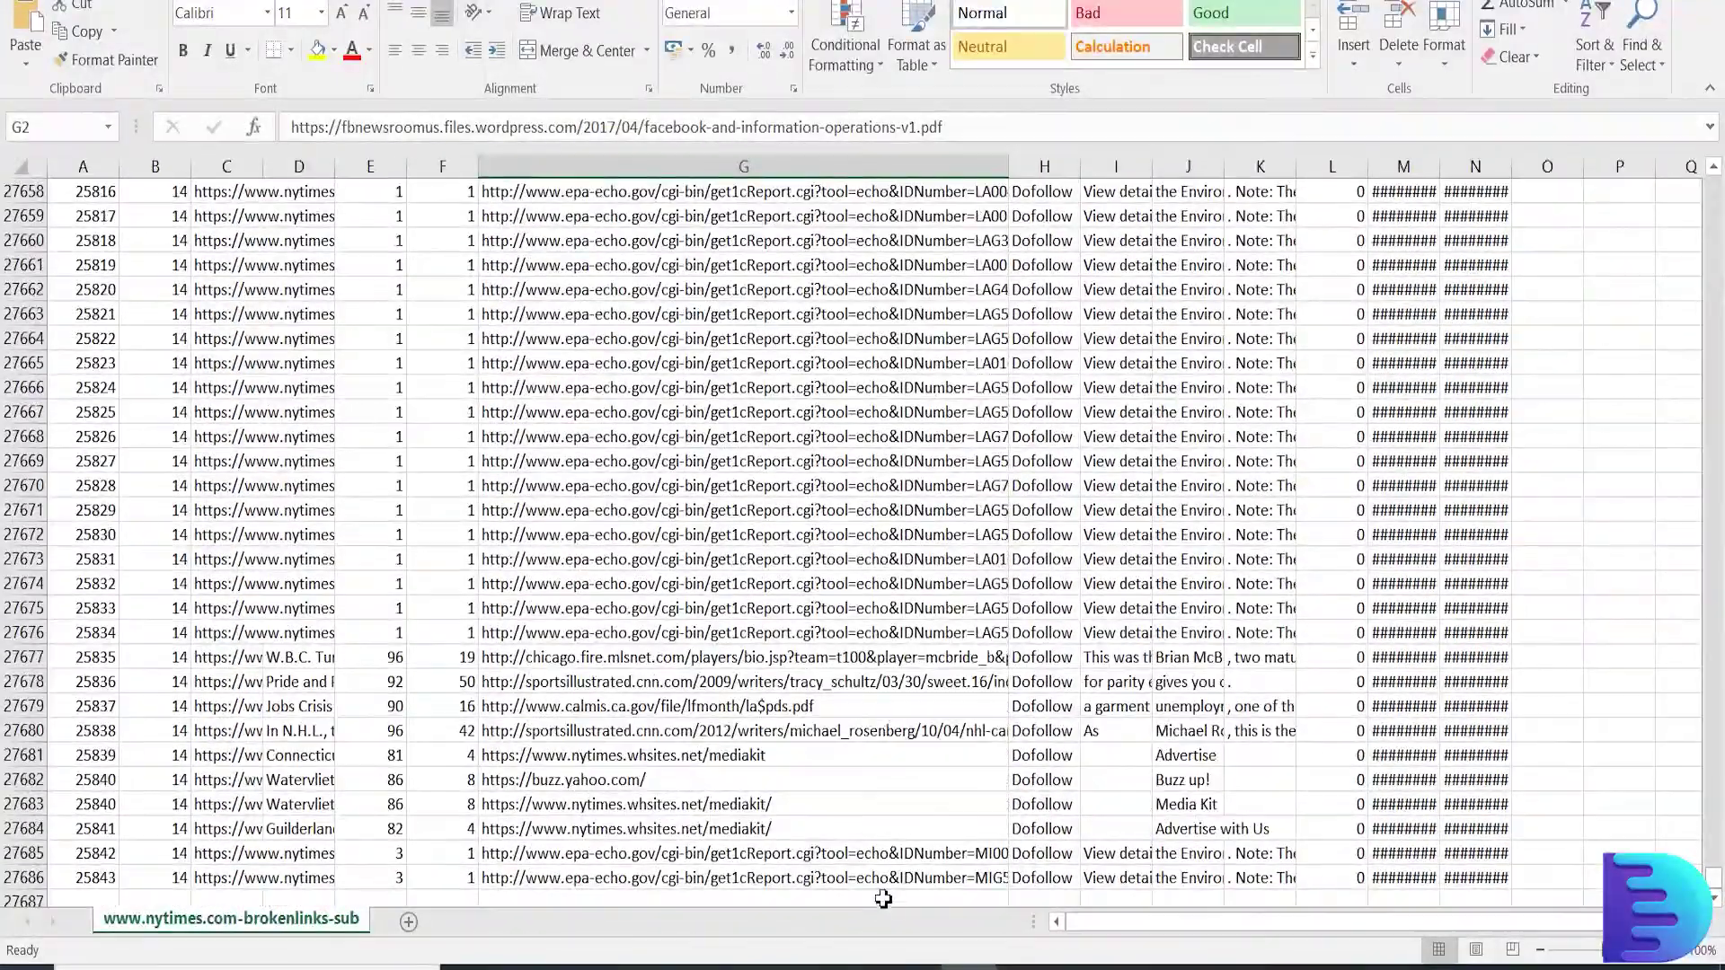
key(ctrl+shift+Down)
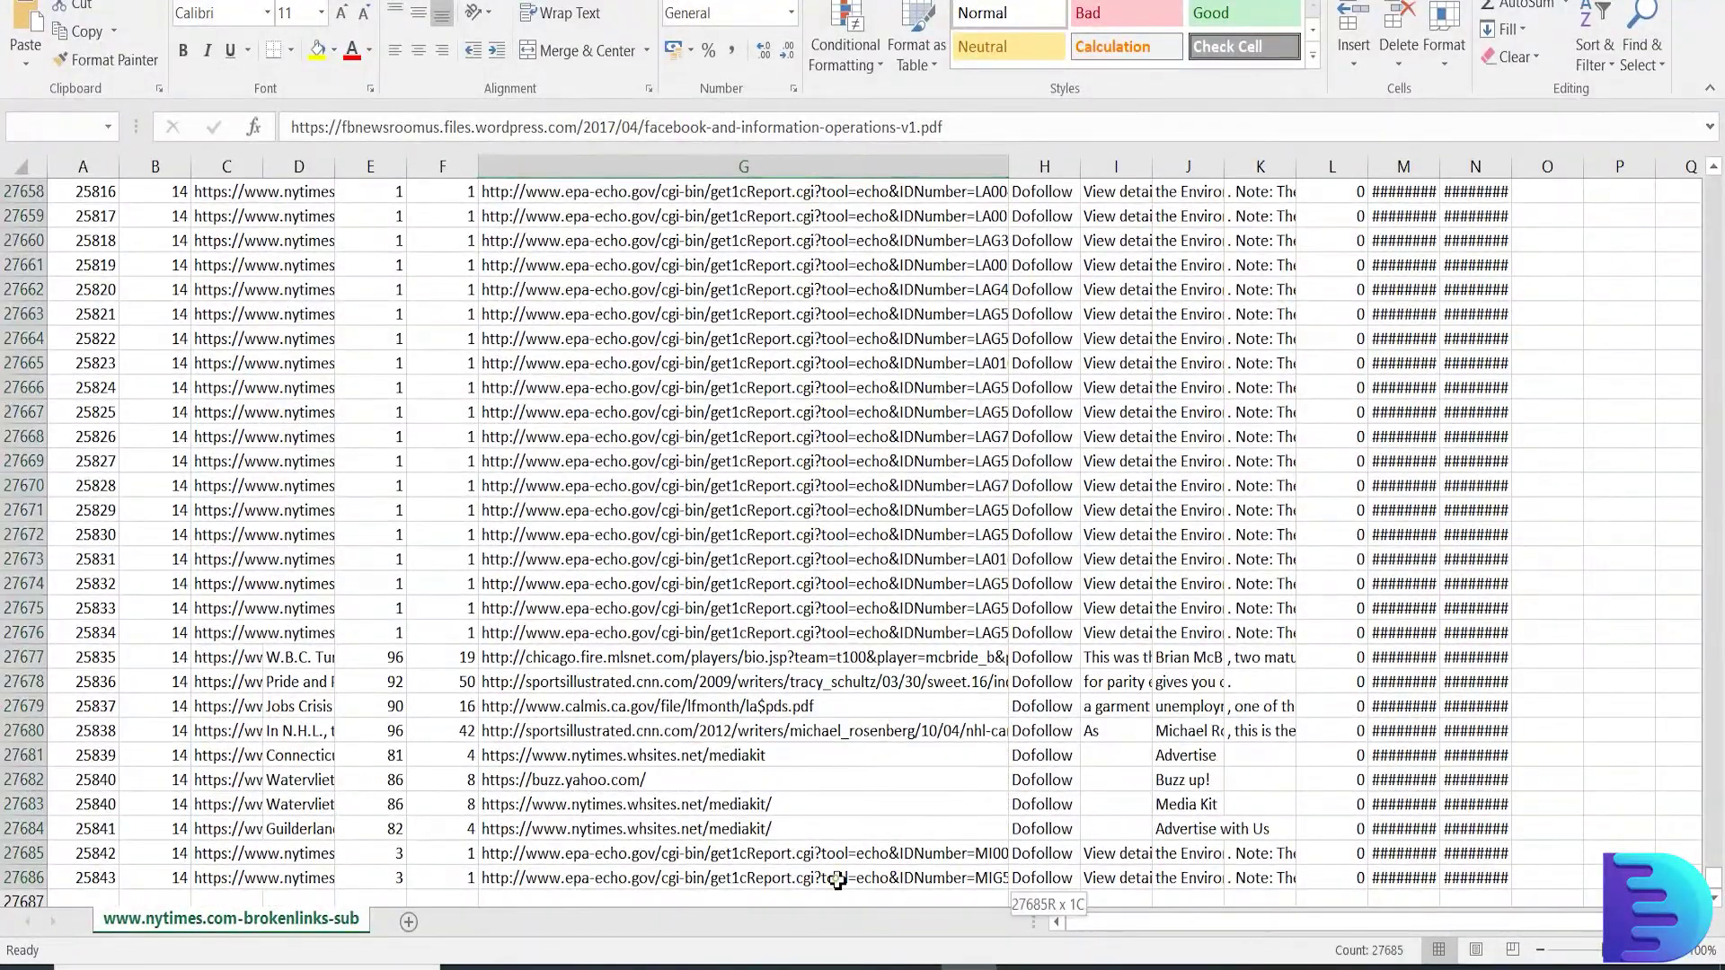
right_click(816, 416)
click(871, 465)
key(ctrl+BackSpace)
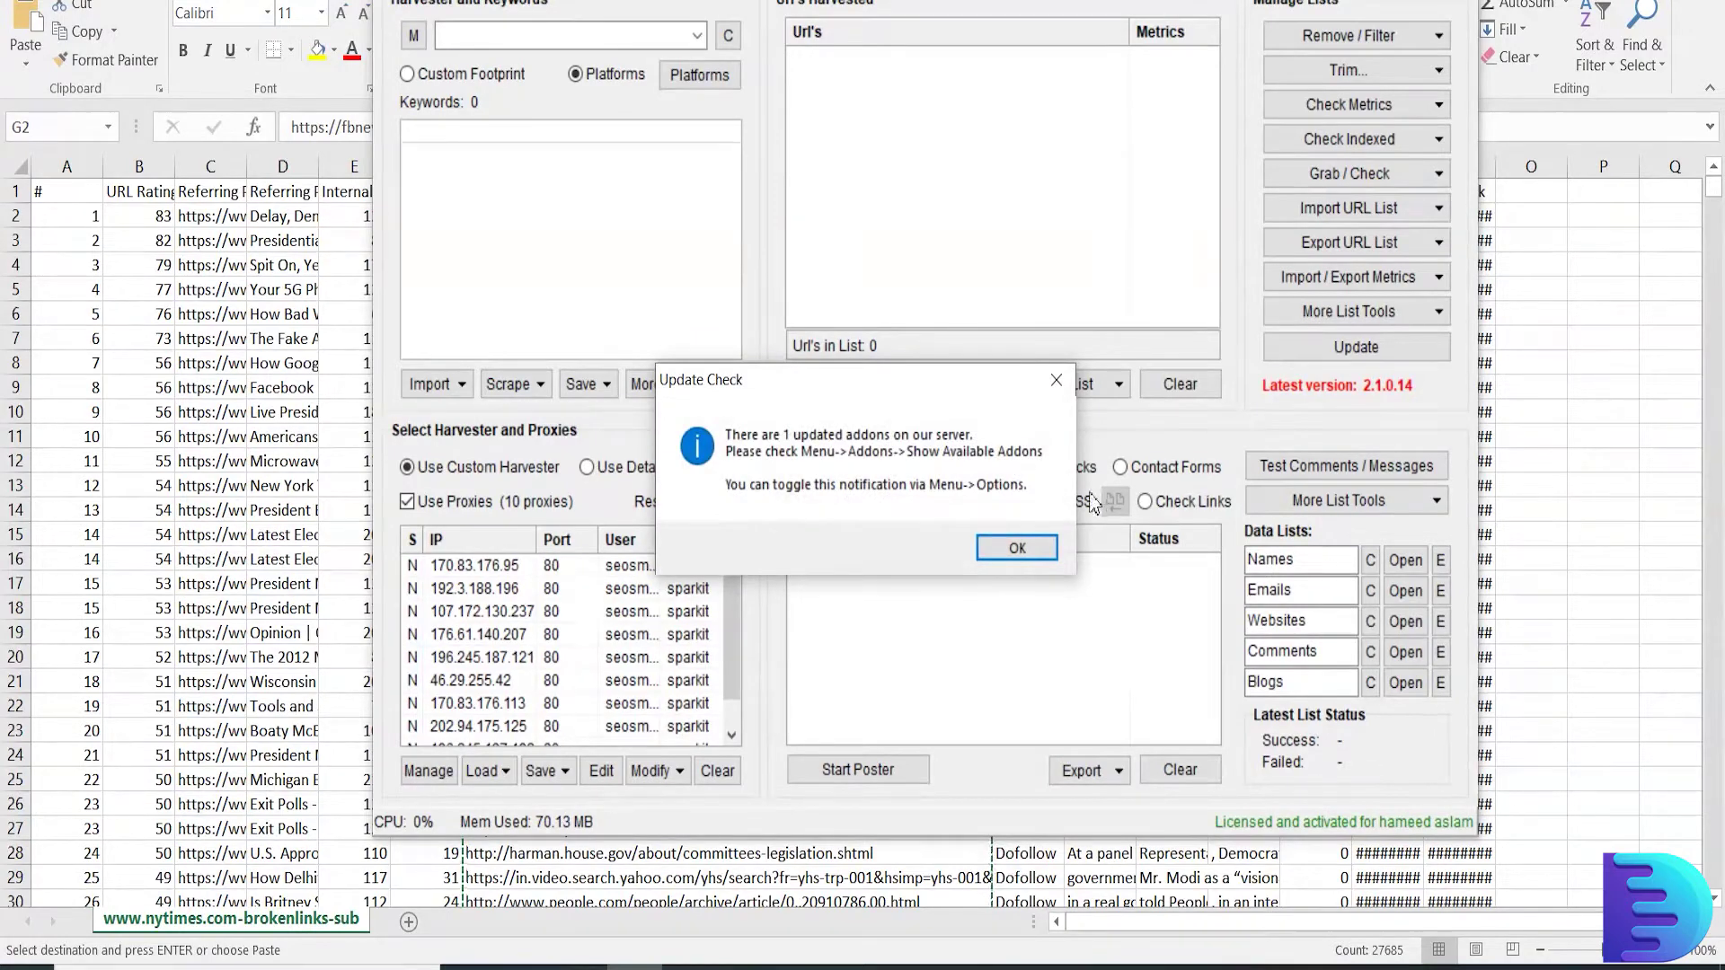
Step: Paste the nytimes.com broken-link URLs into ScrapeBox's URL's Harvested list
click(1024, 546)
right_click(933, 138)
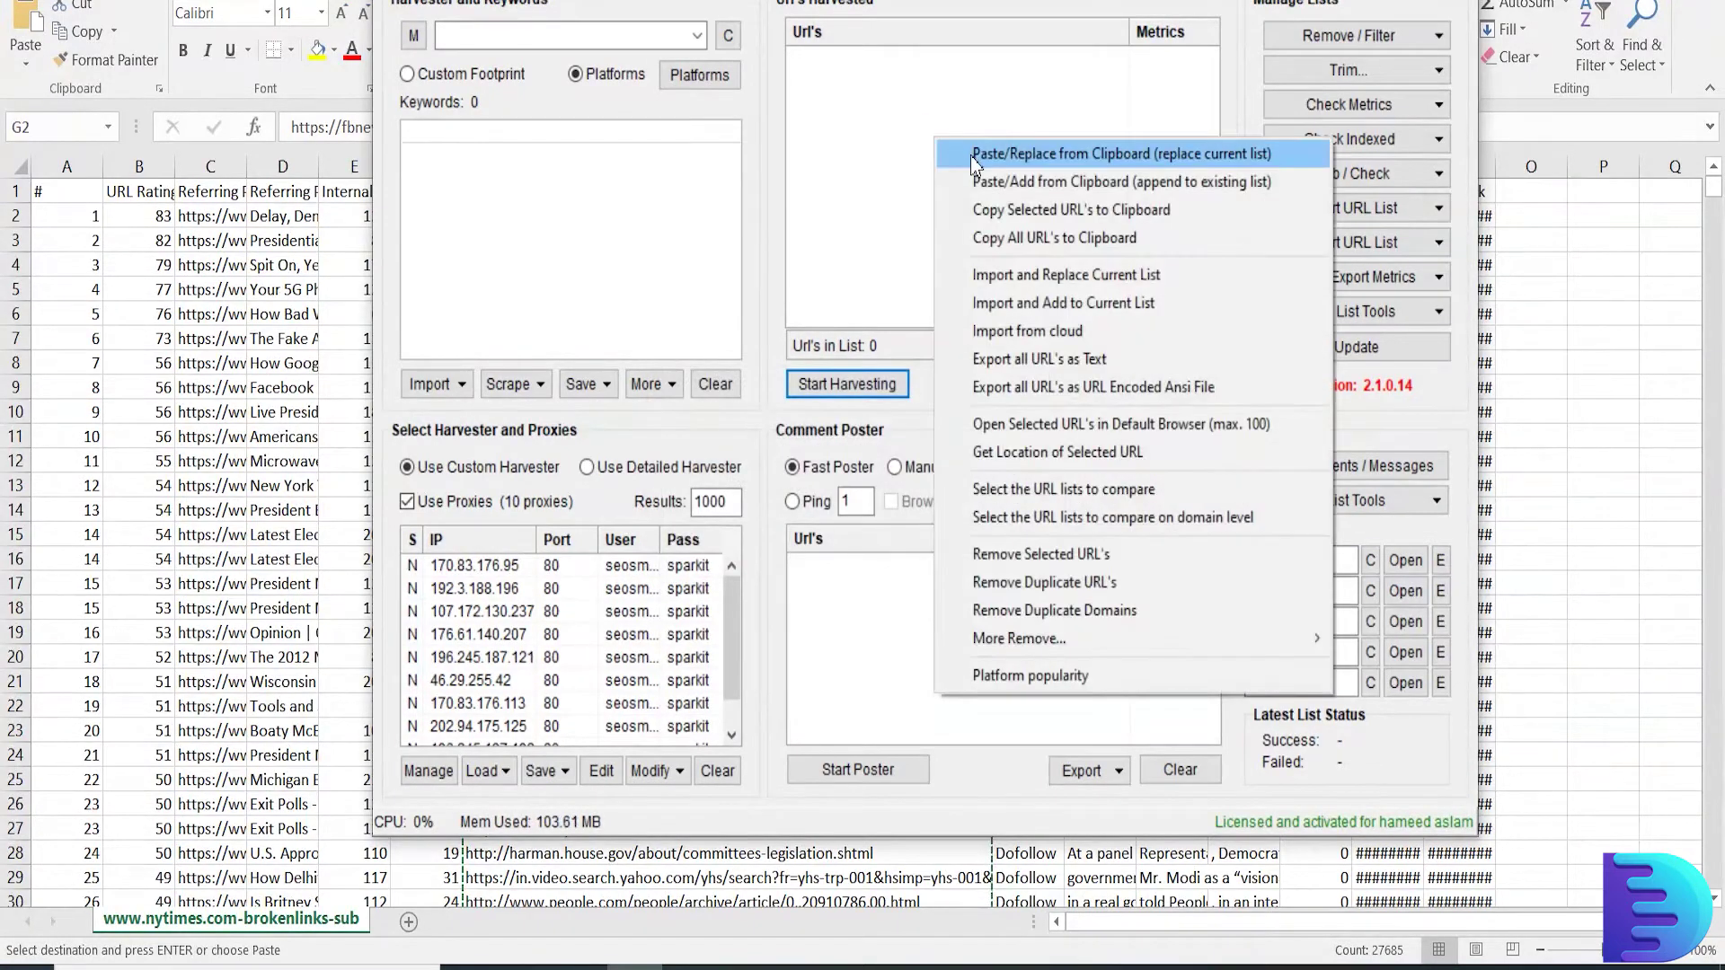
click(973, 160)
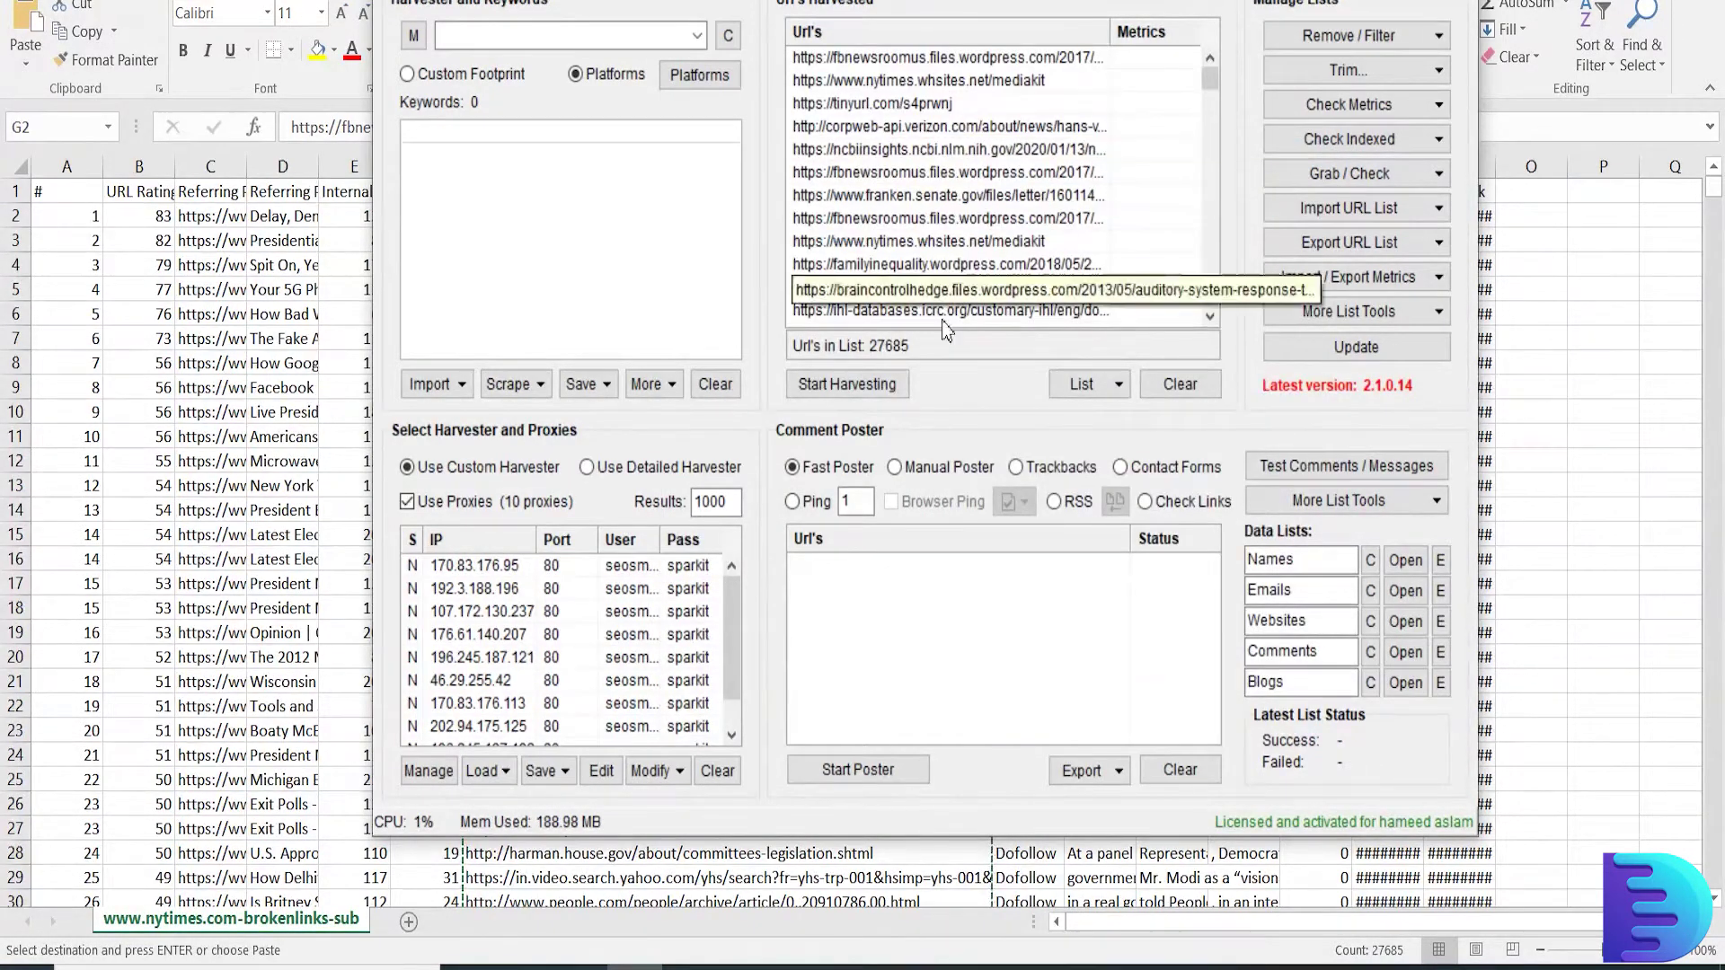
click(1391, 40)
Step: Remove duplicate URLs and duplicate domains from the harvested list
click(1392, 69)
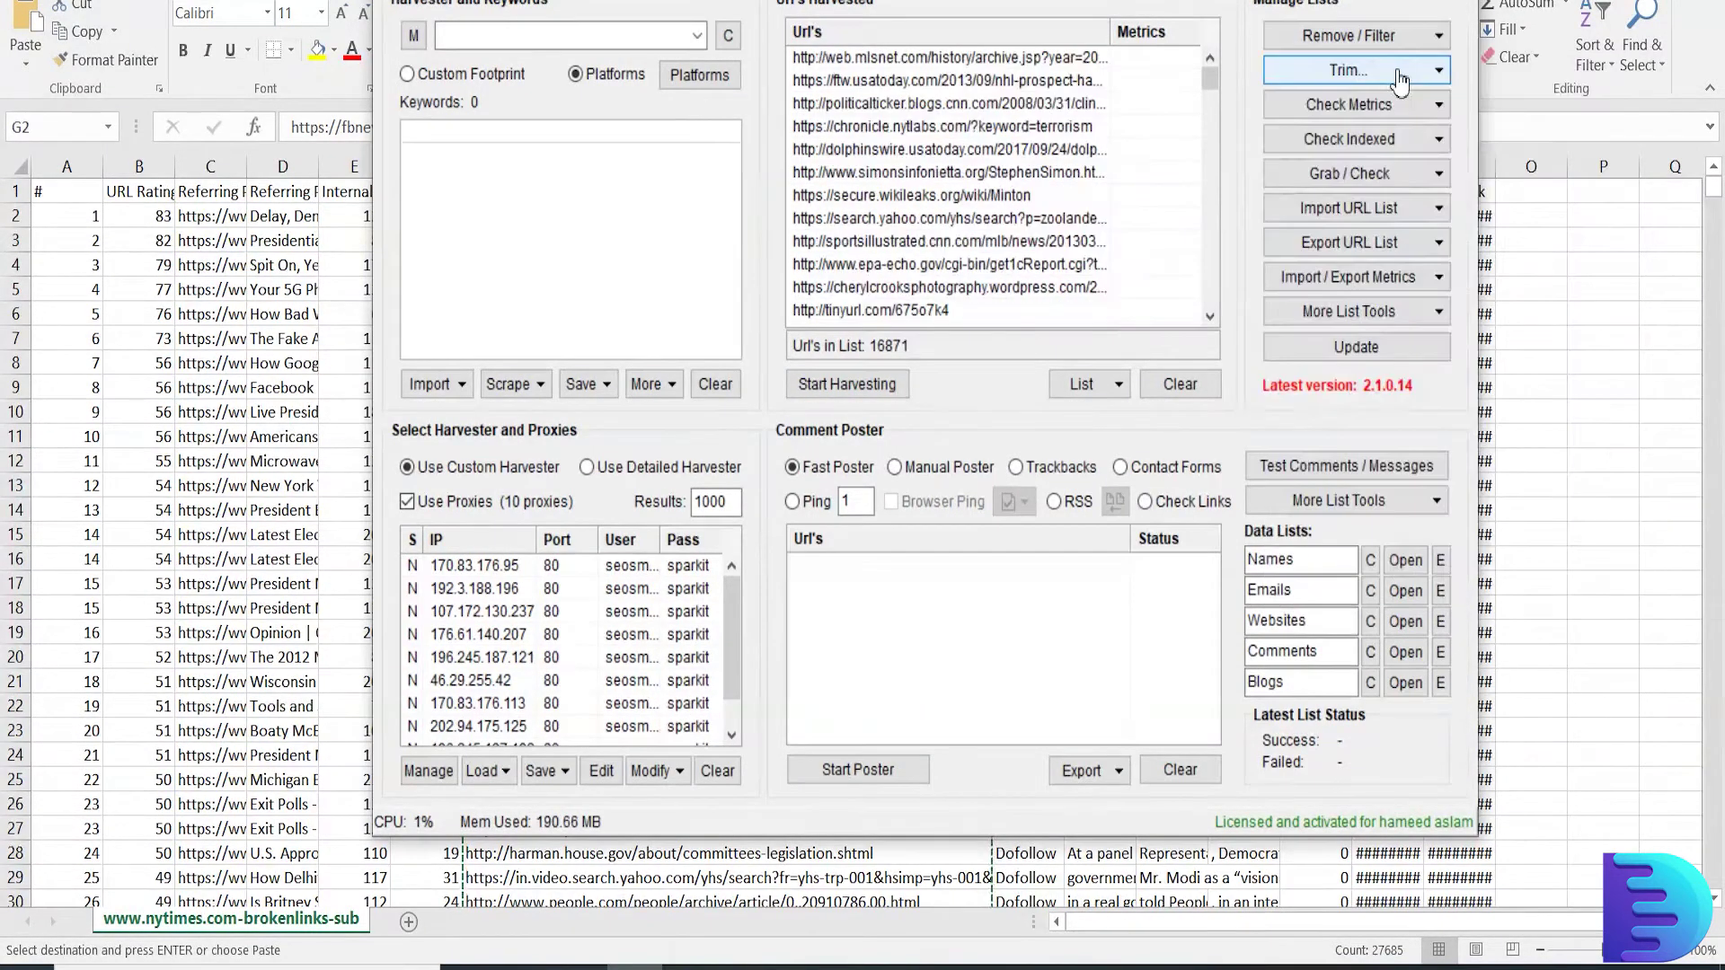
click(1392, 36)
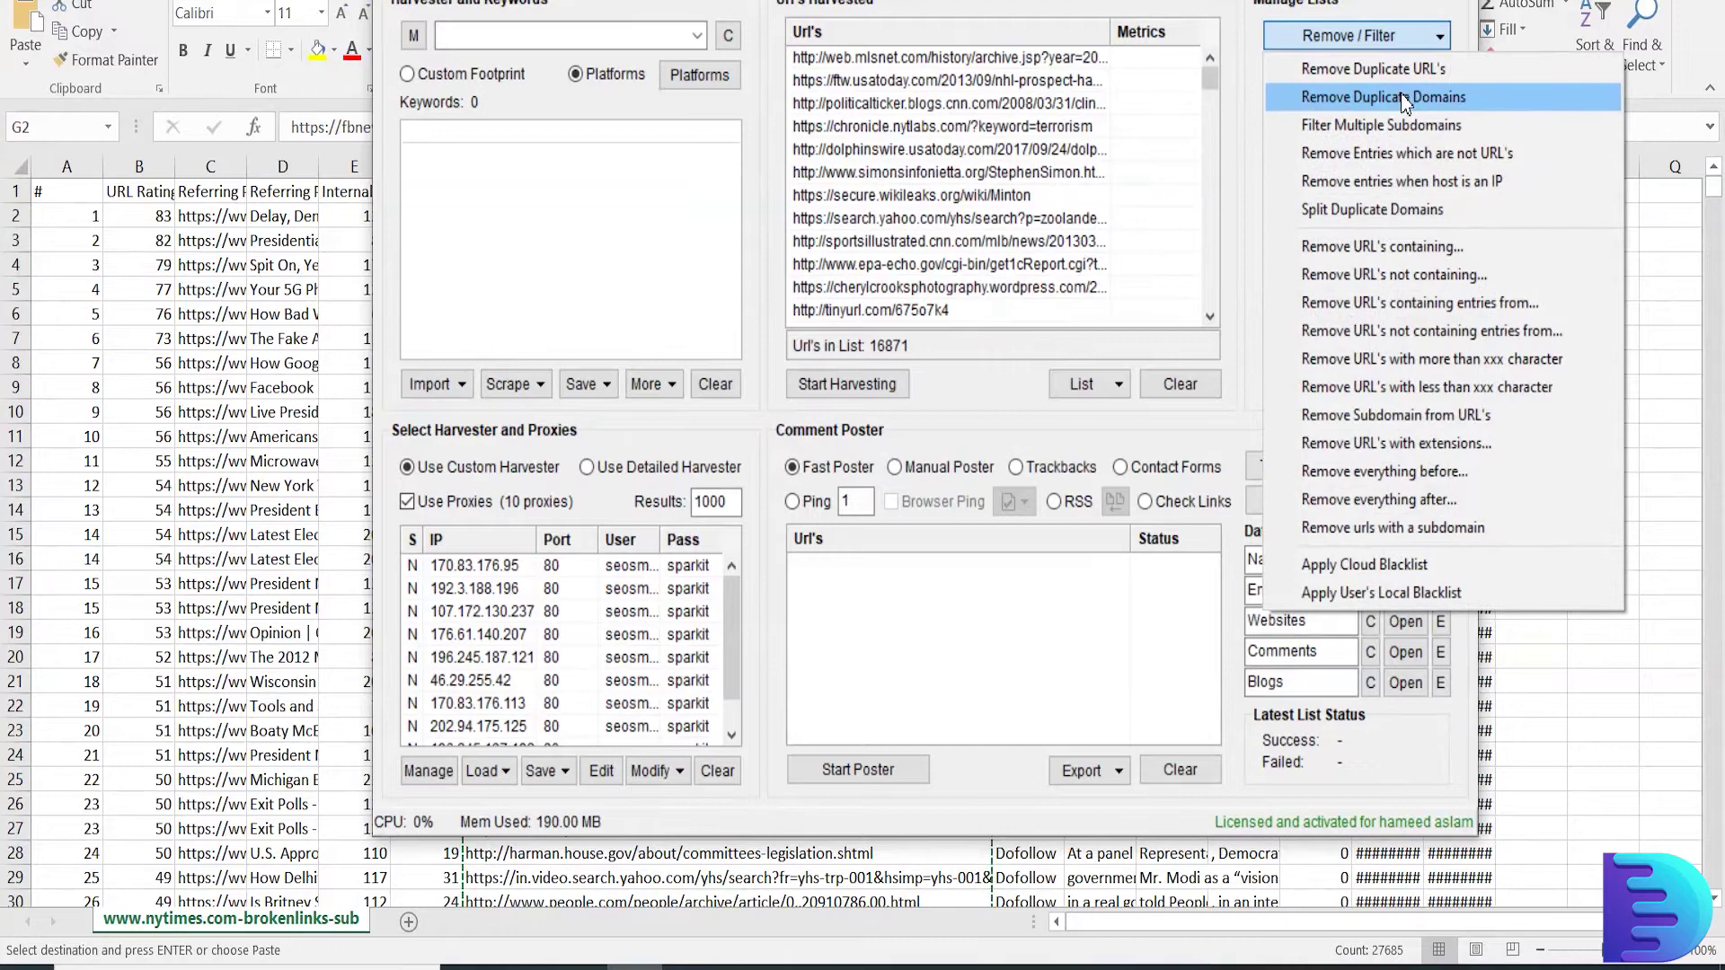
click(1404, 98)
click(1392, 36)
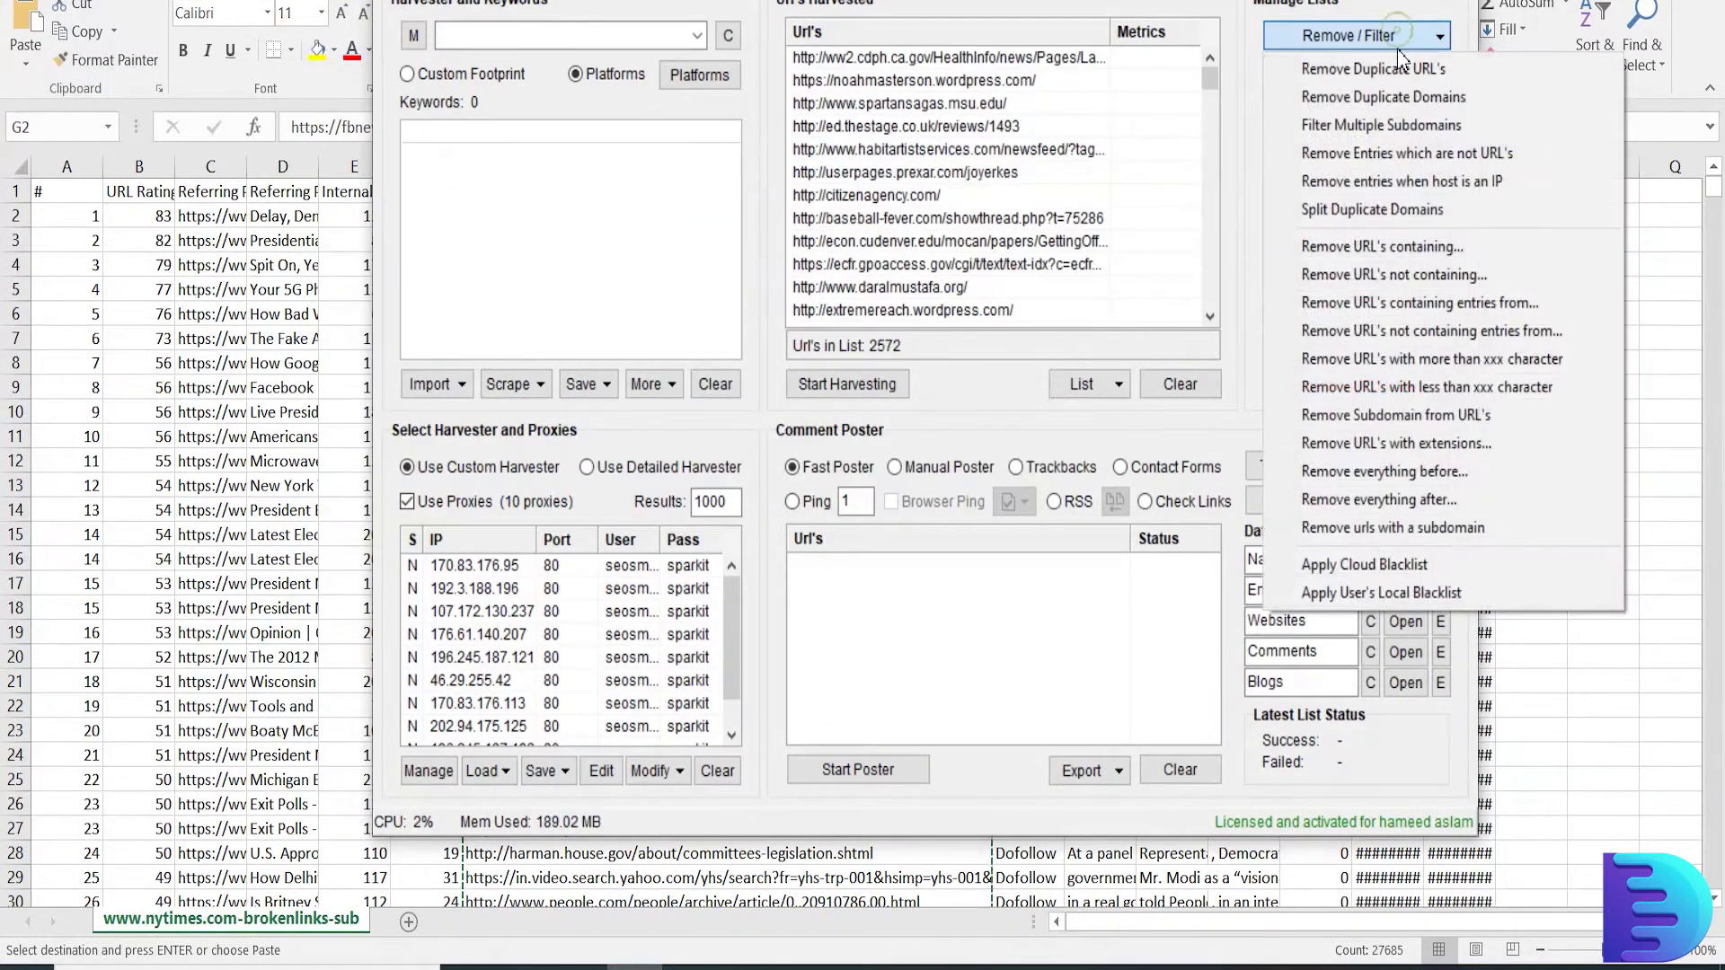
click(1405, 72)
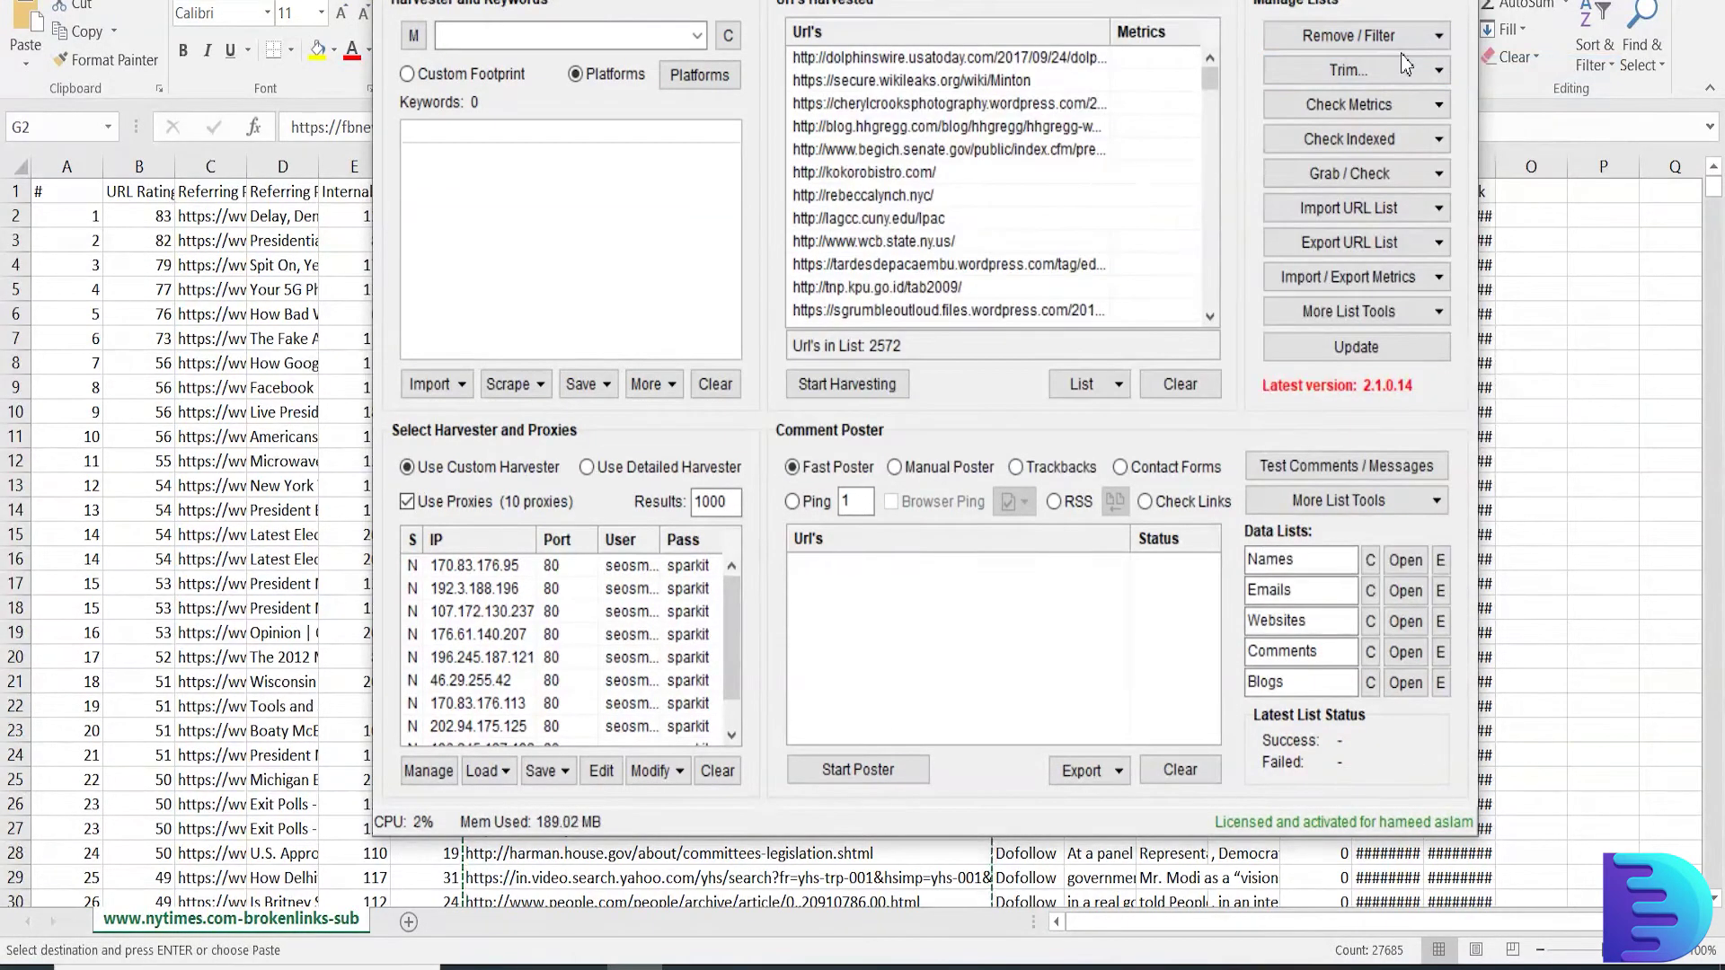
Step: Trim every URL to its root domain and remove URLs with a subdomain
click(1424, 69)
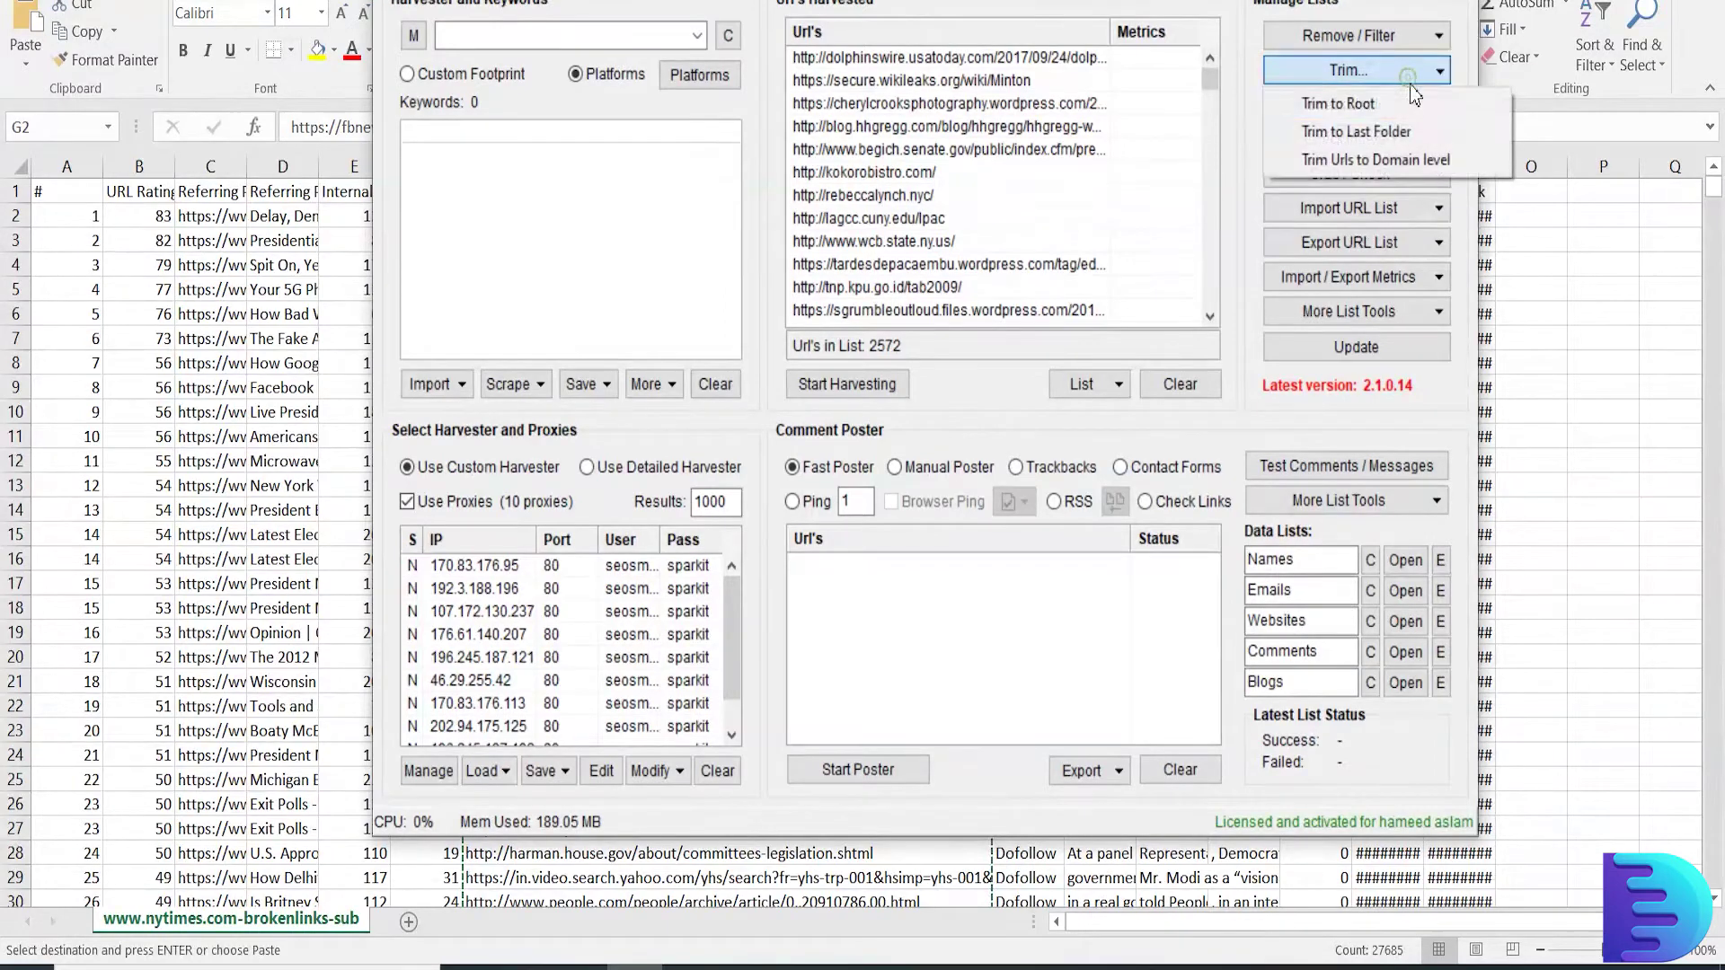
click(1423, 106)
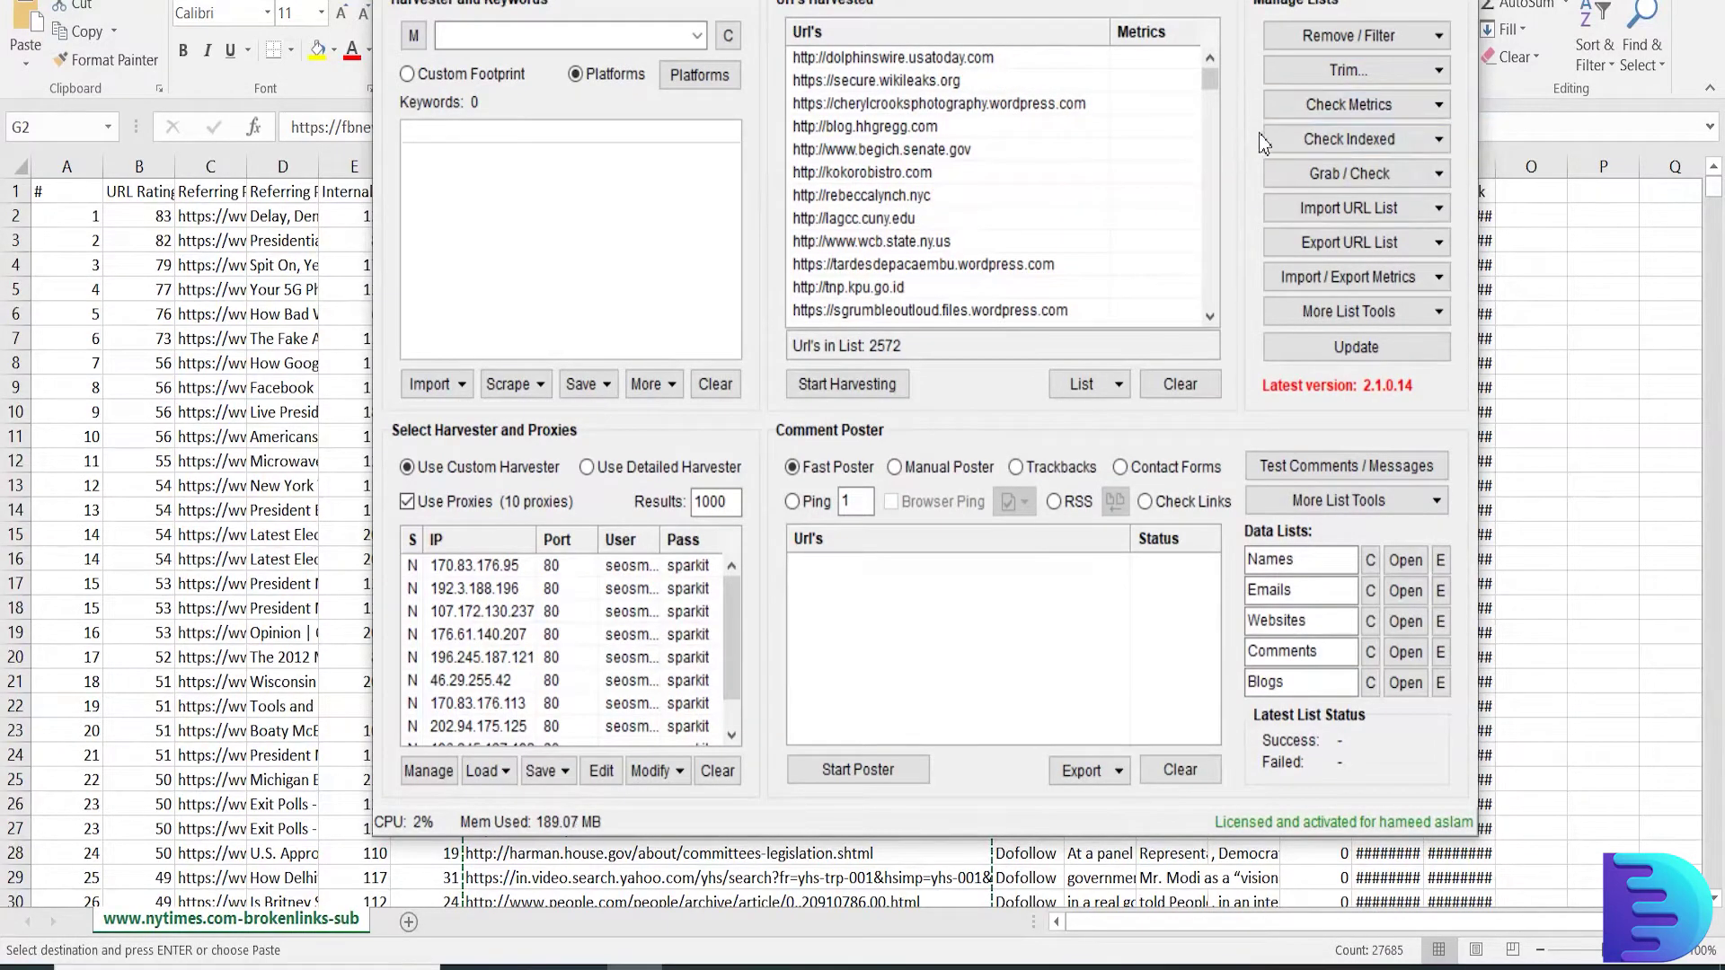
click(1370, 36)
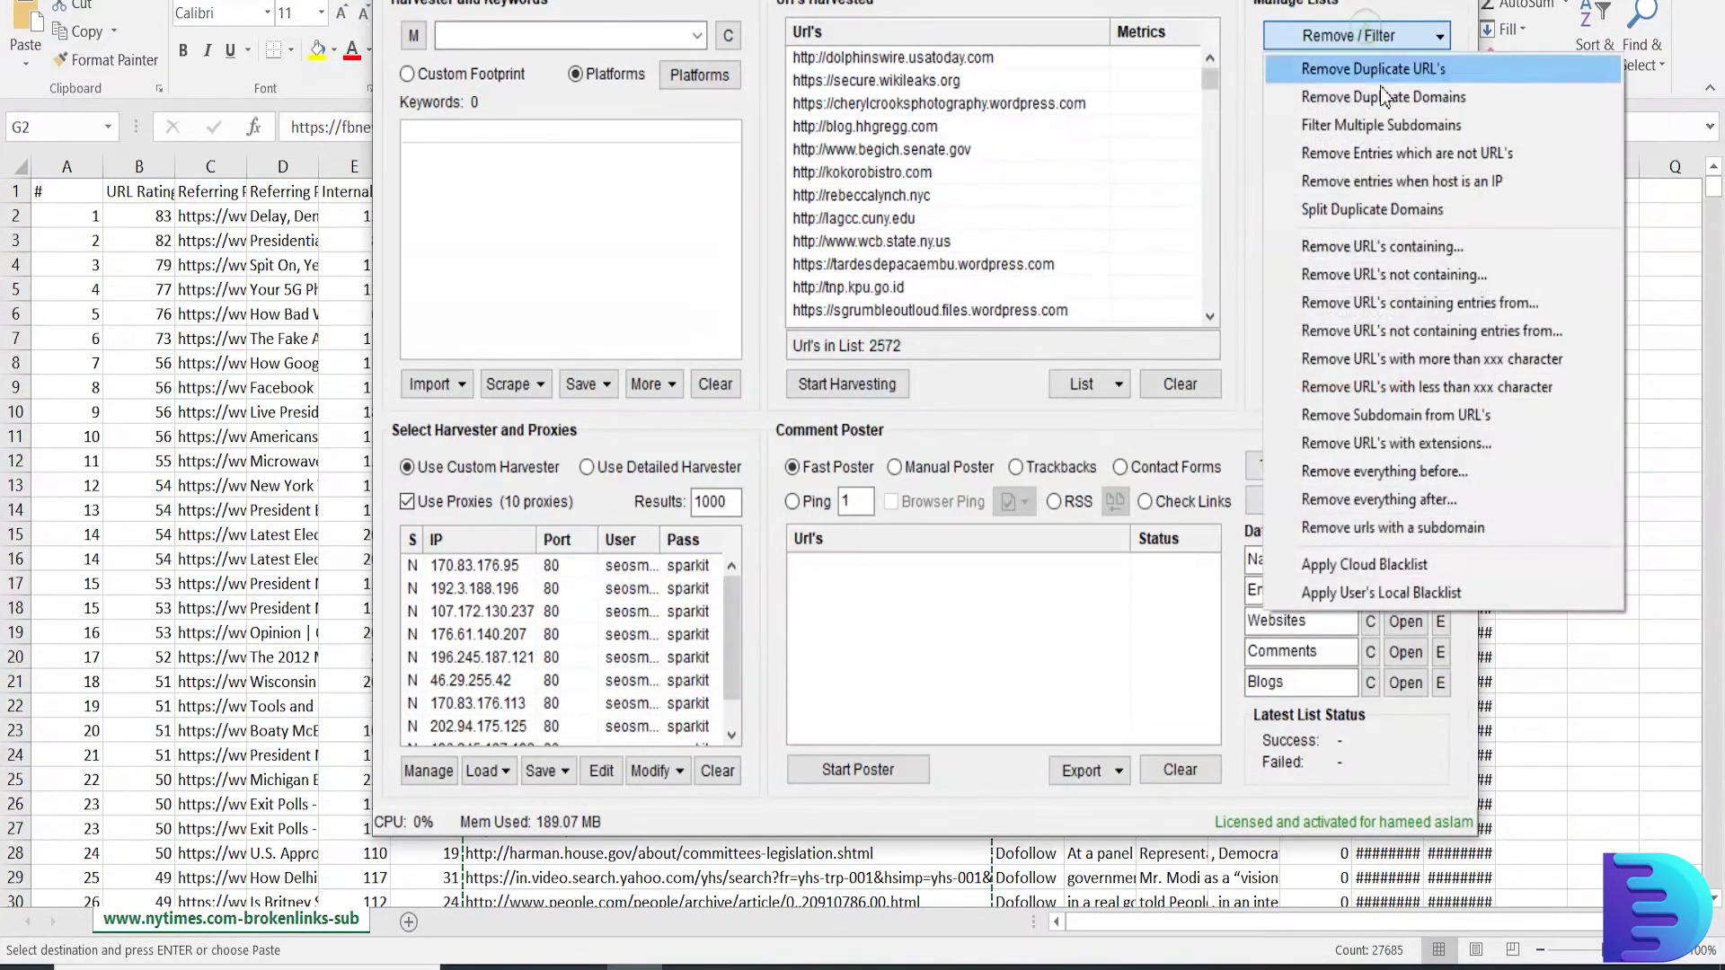
click(1458, 530)
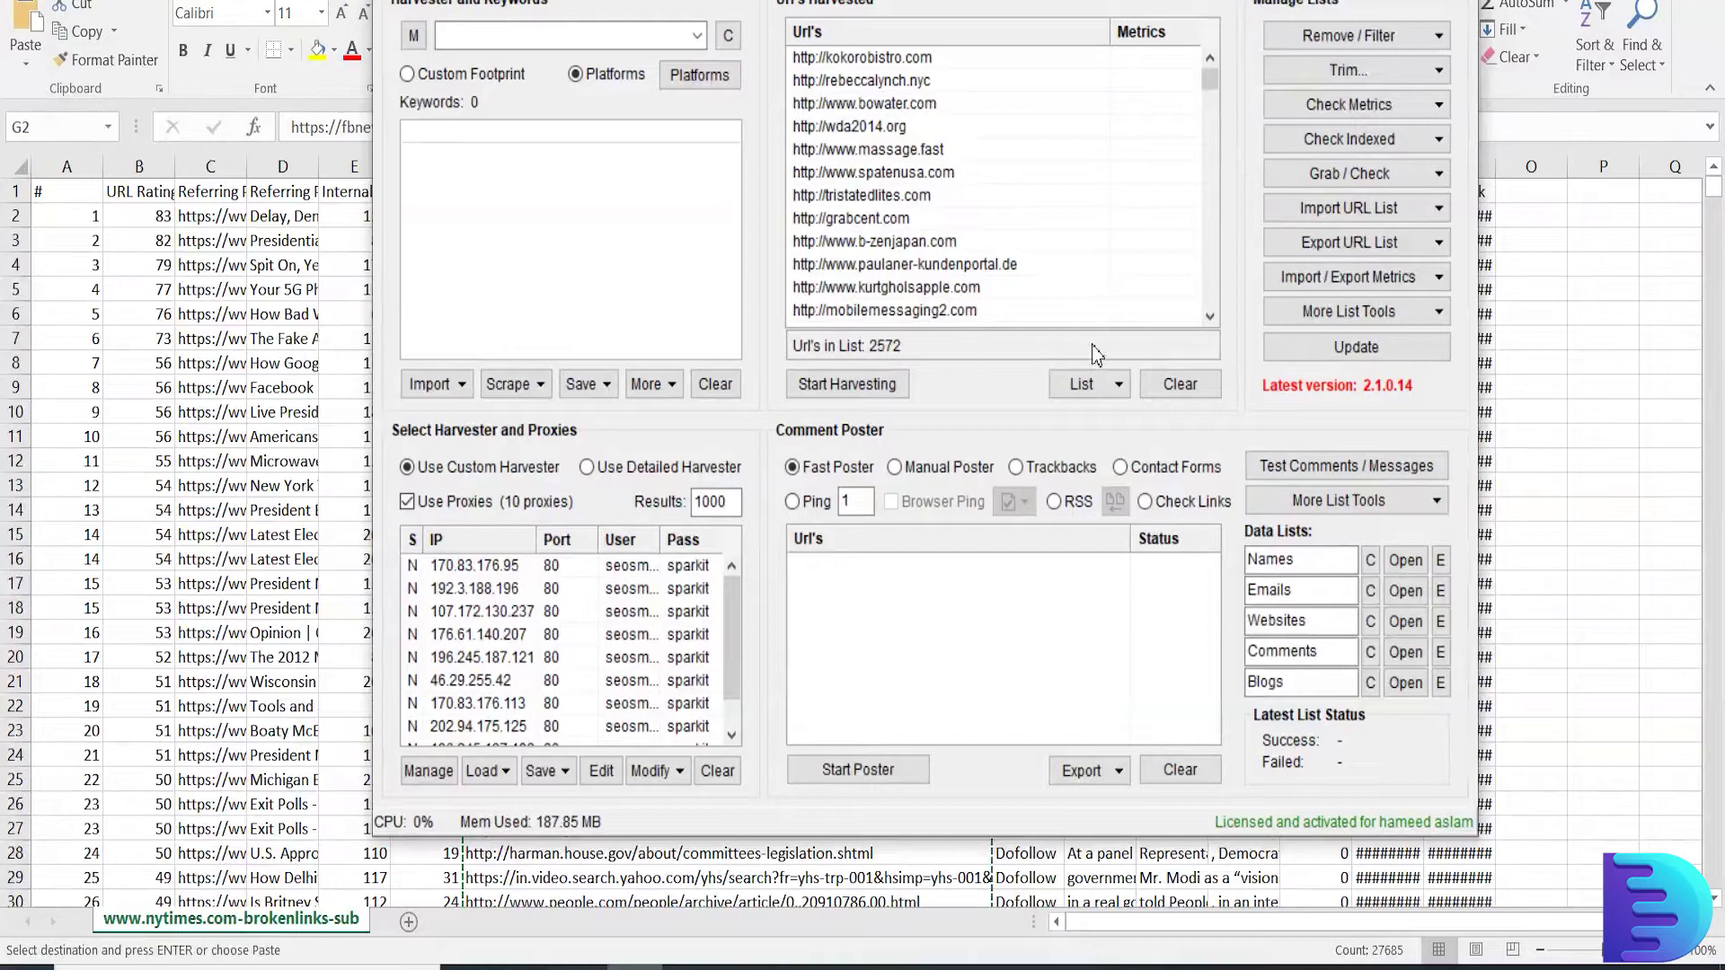
Step: Remove all .edu, .gov, .au and .ca domains from the list
click(1349, 35)
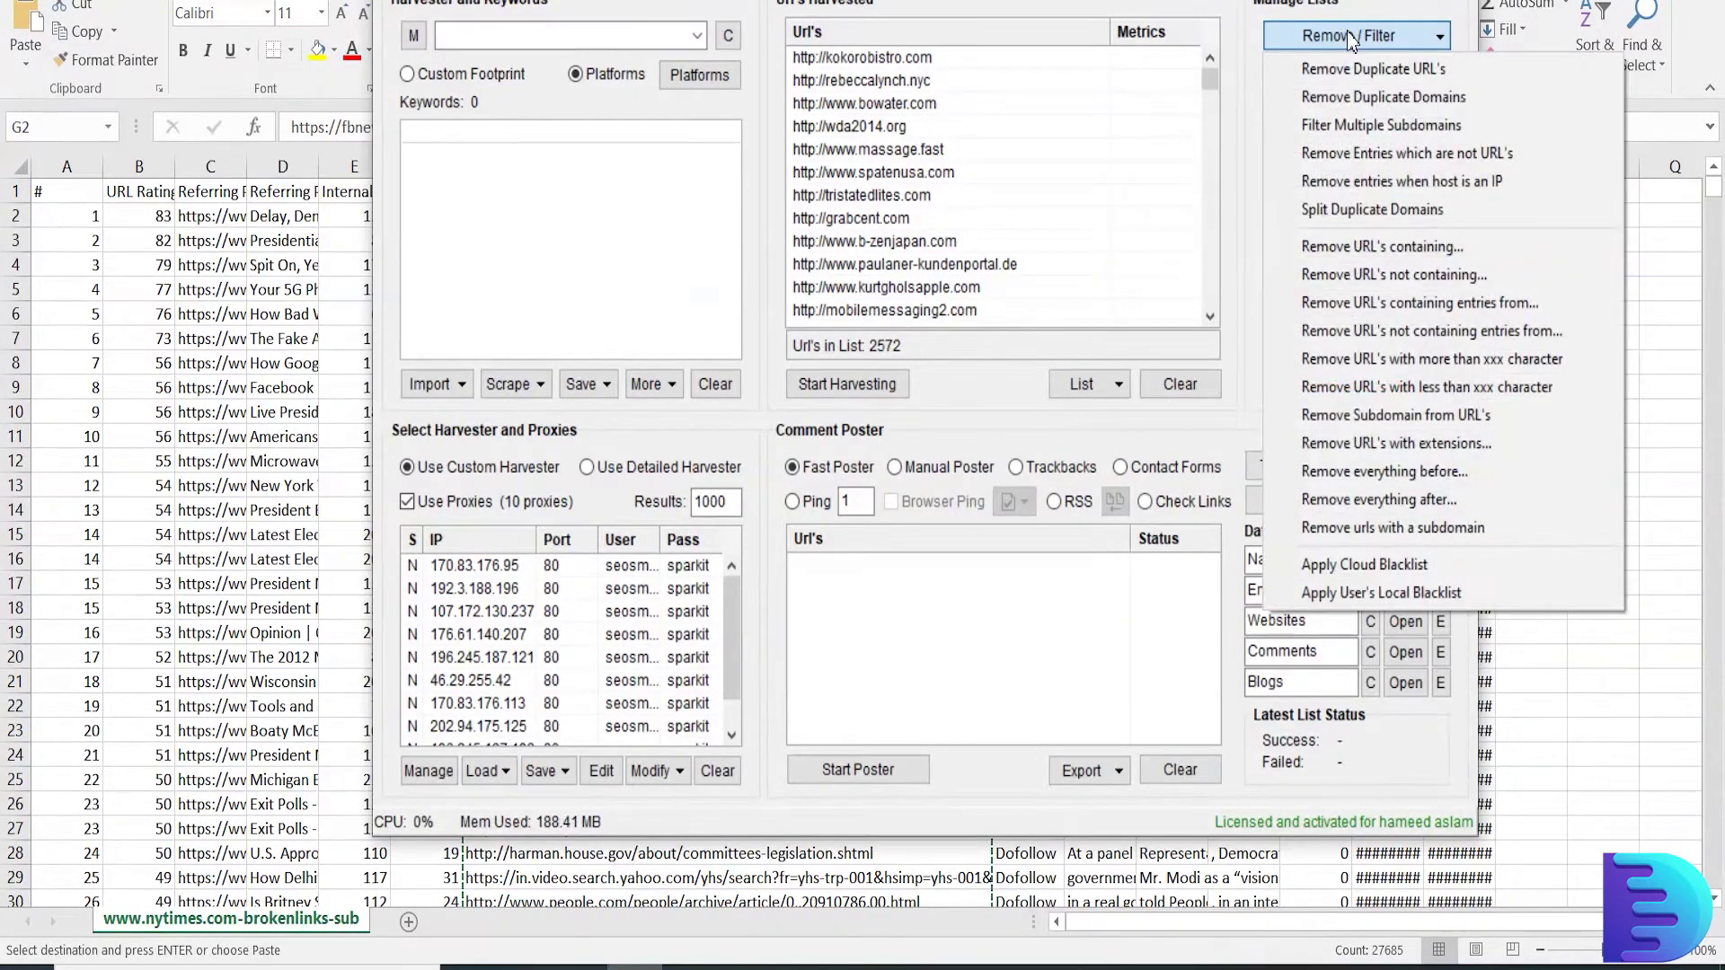
click(1453, 442)
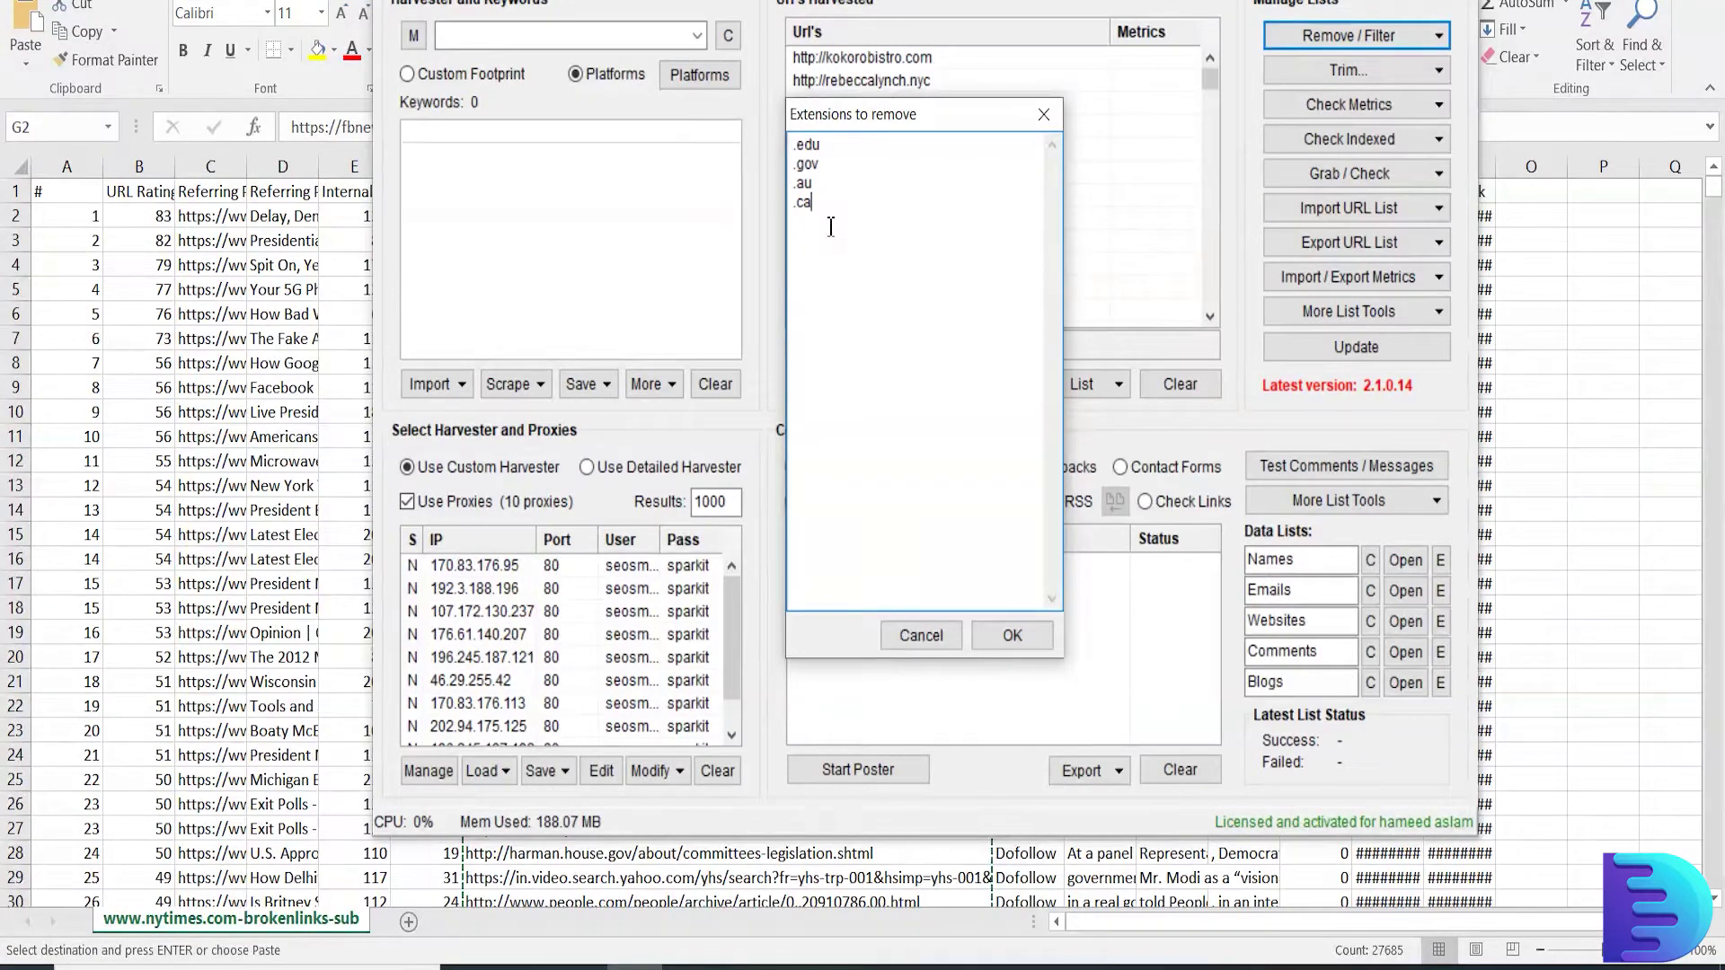
click(1046, 639)
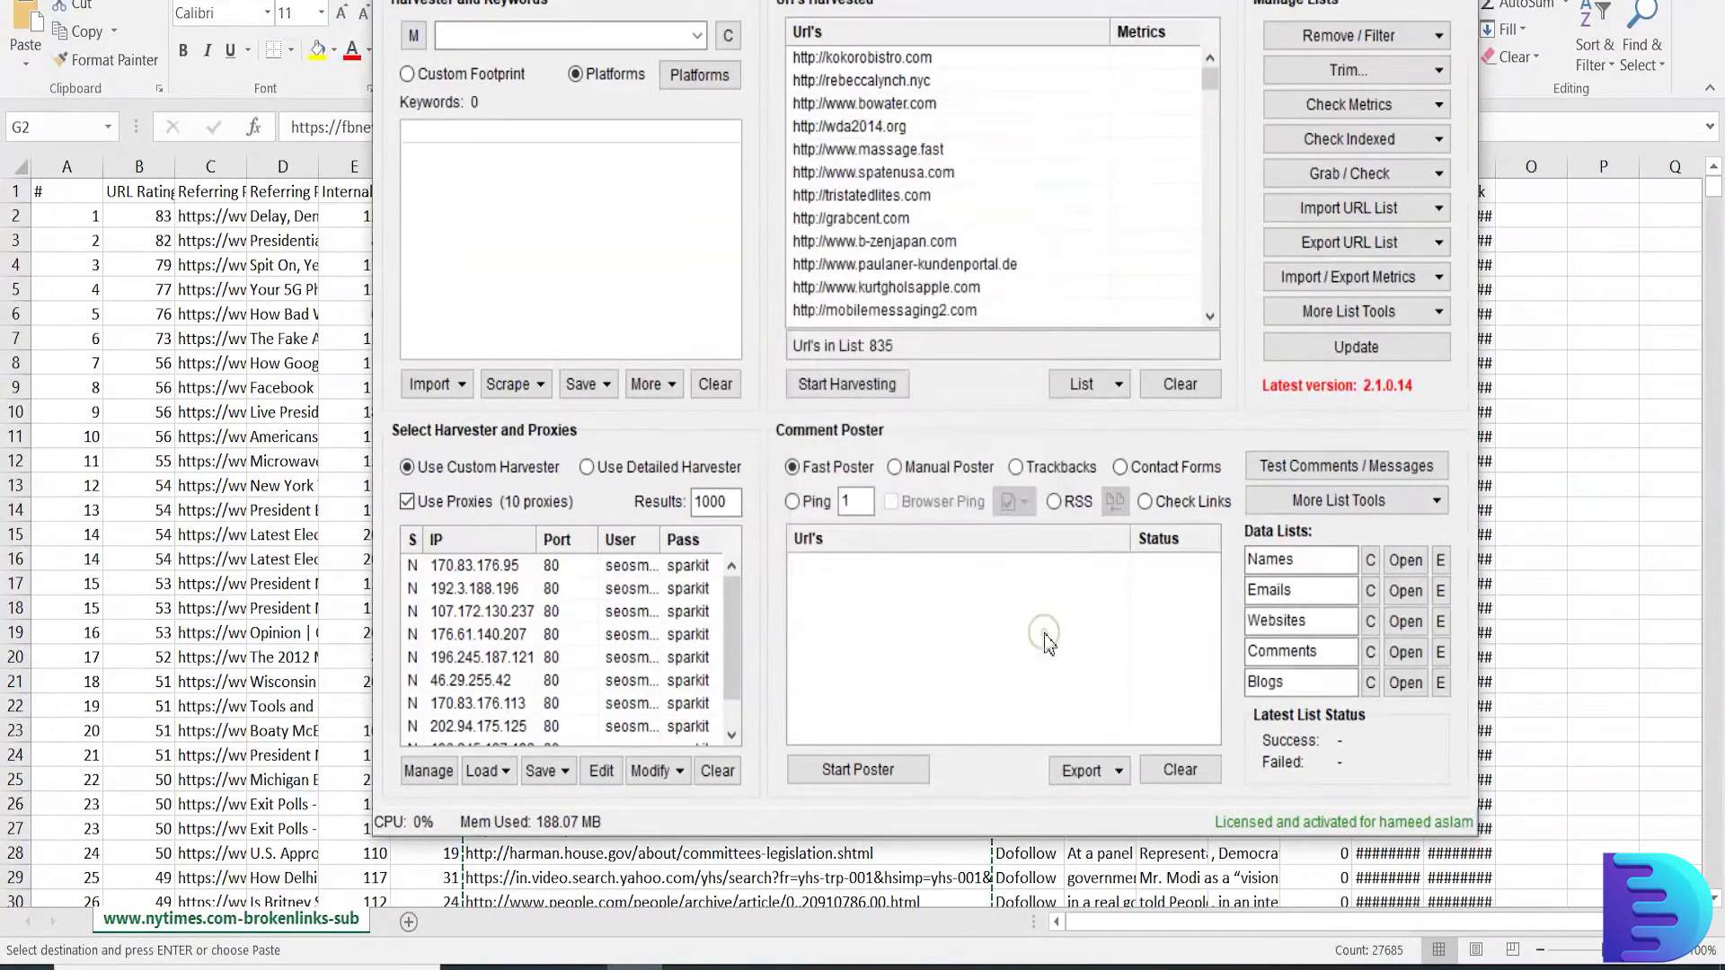
scroll(1042, 236, down, 4)
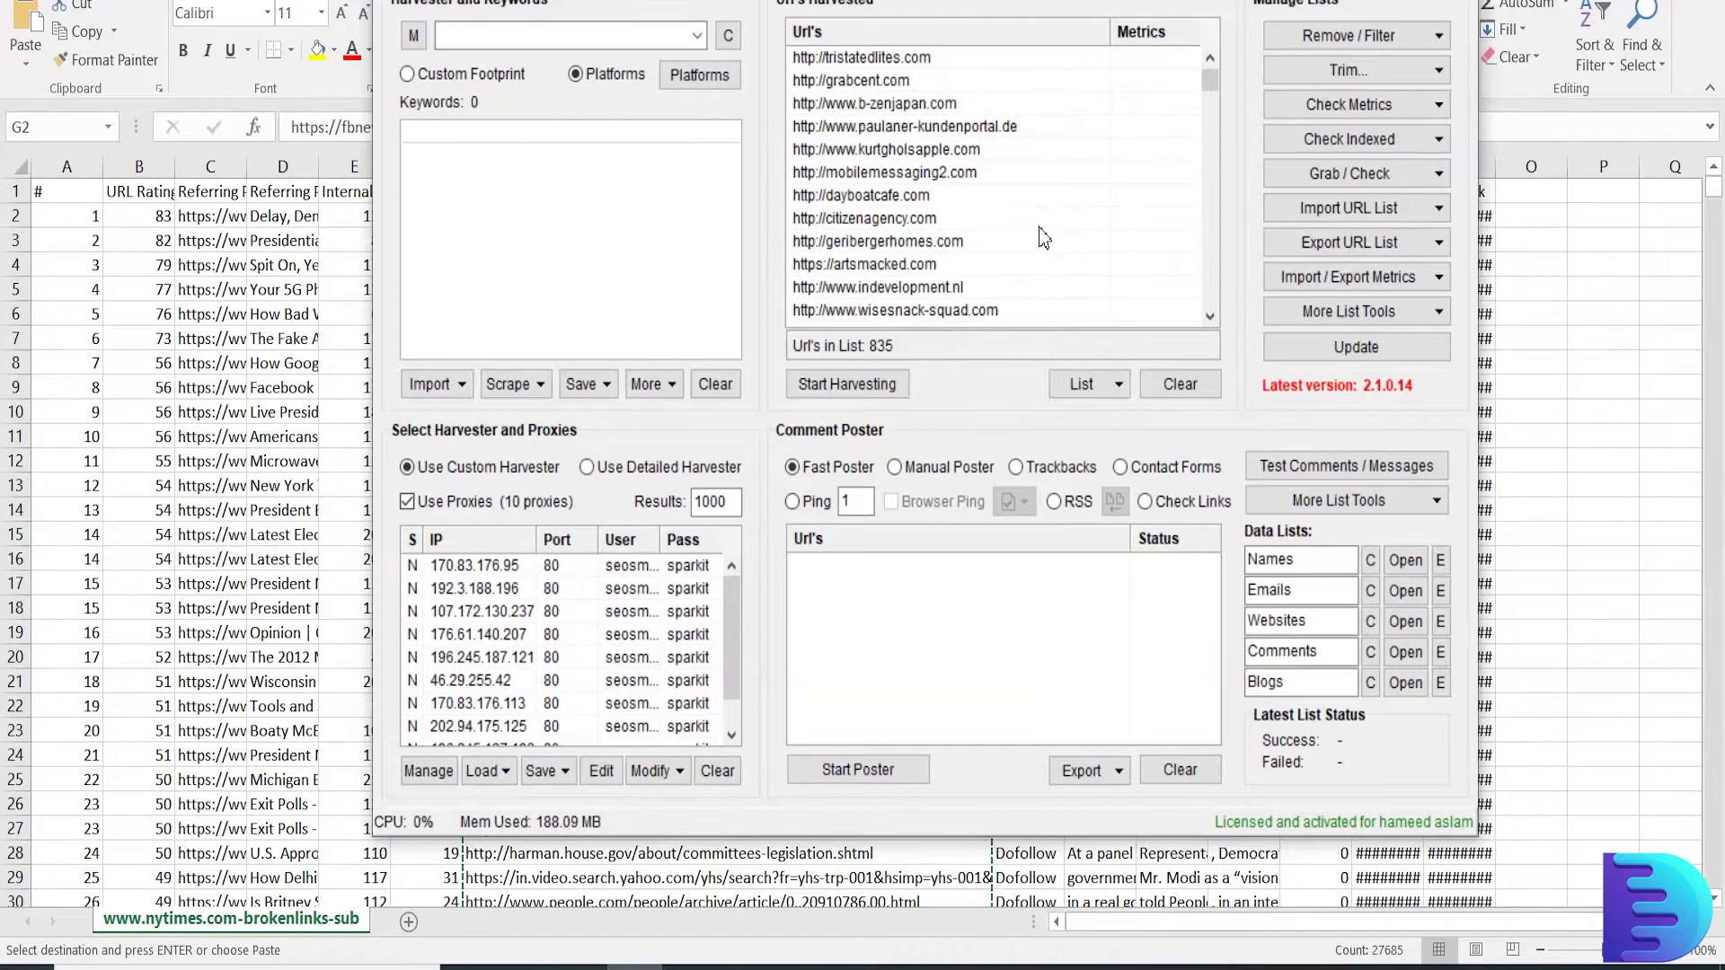
scroll(1042, 236, up, 2)
scroll(1042, 237, up, 3)
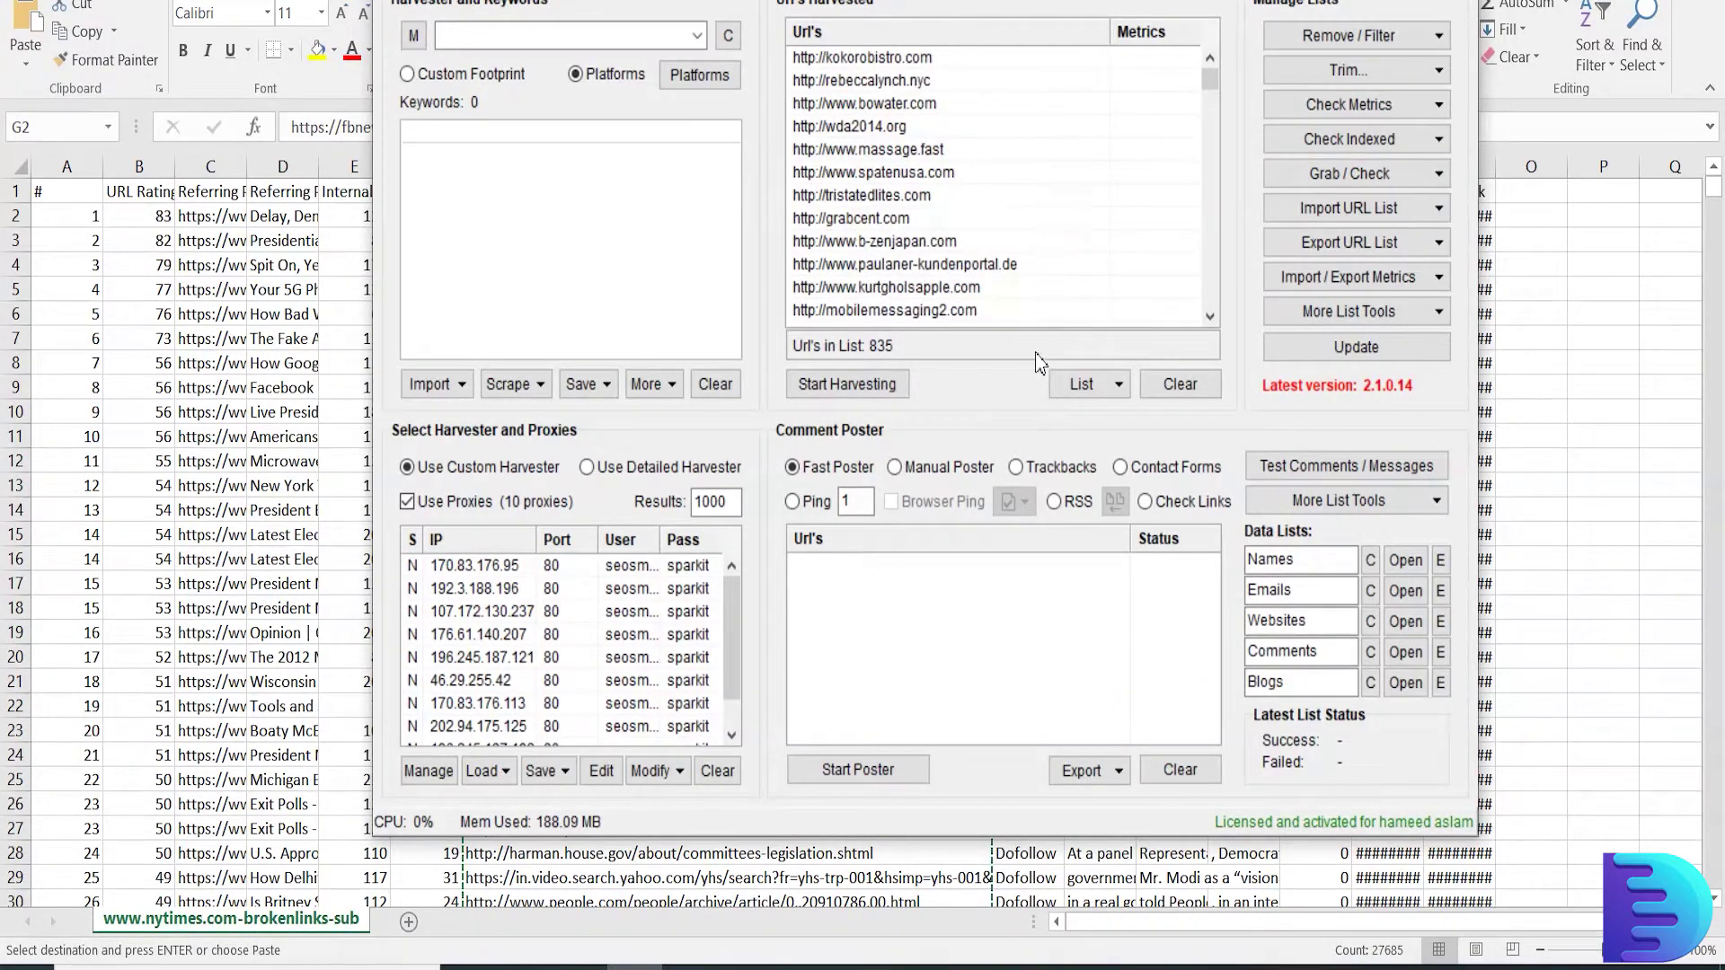
Step: Copy all 835 remaining root-domain URLs to the clipboard
click(1084, 386)
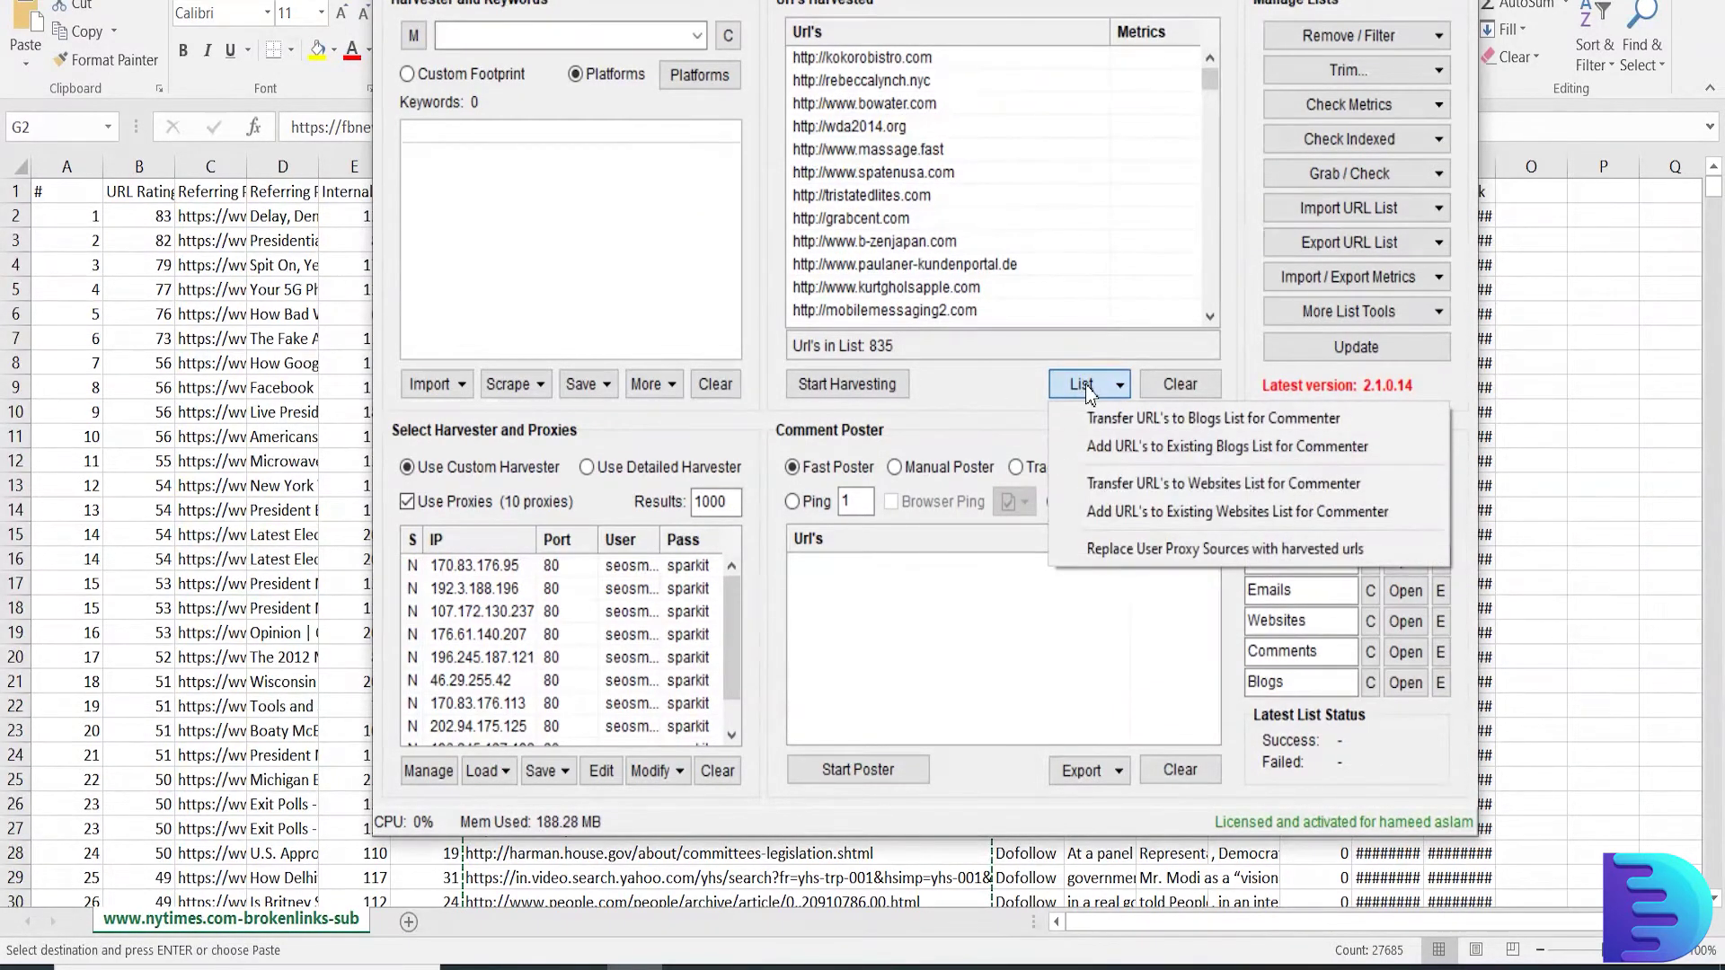
click(1022, 388)
click(1318, 43)
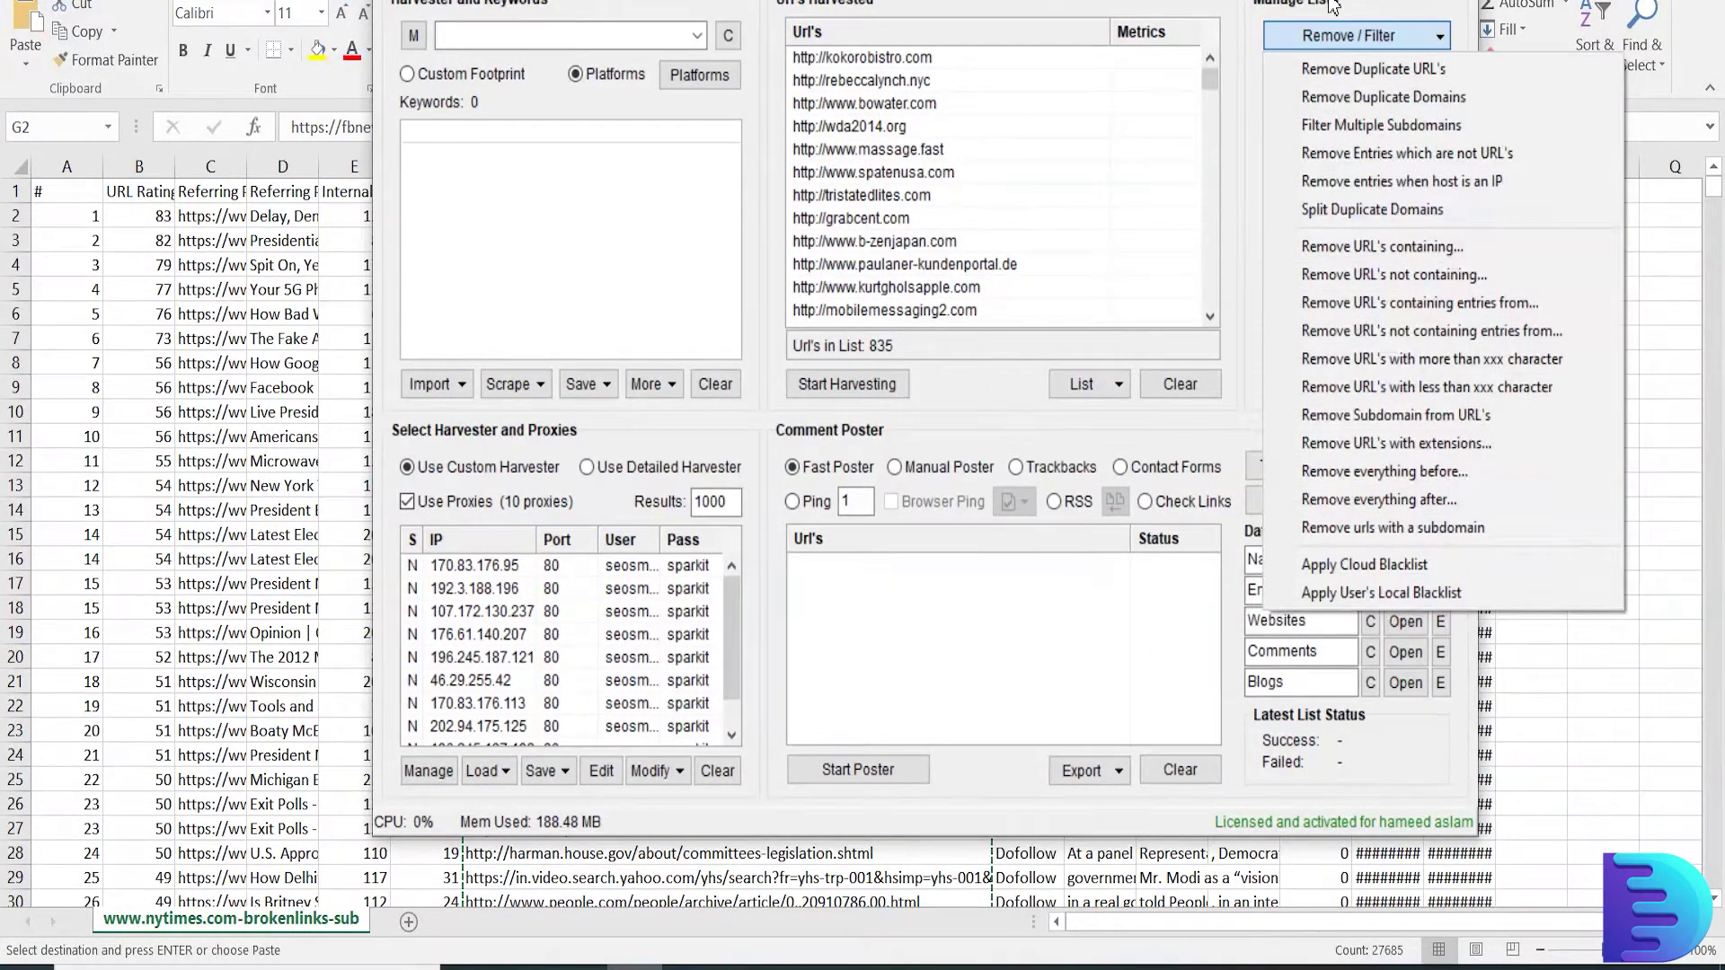
click(1334, 11)
click(1377, 247)
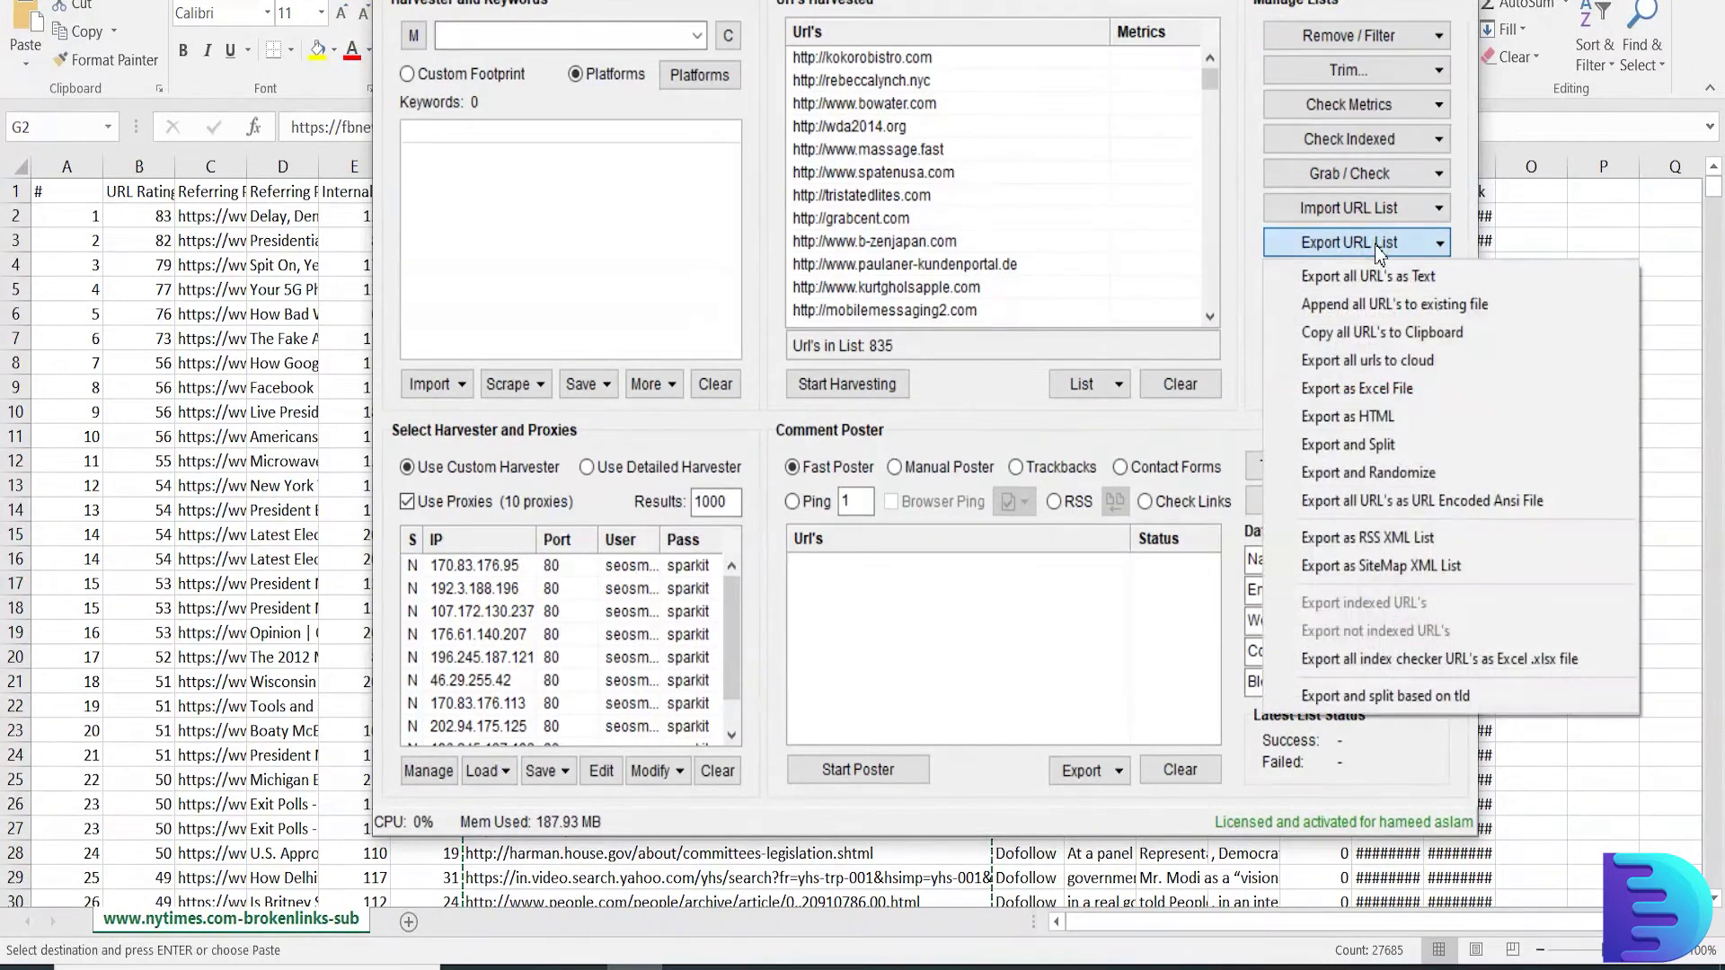
click(1413, 331)
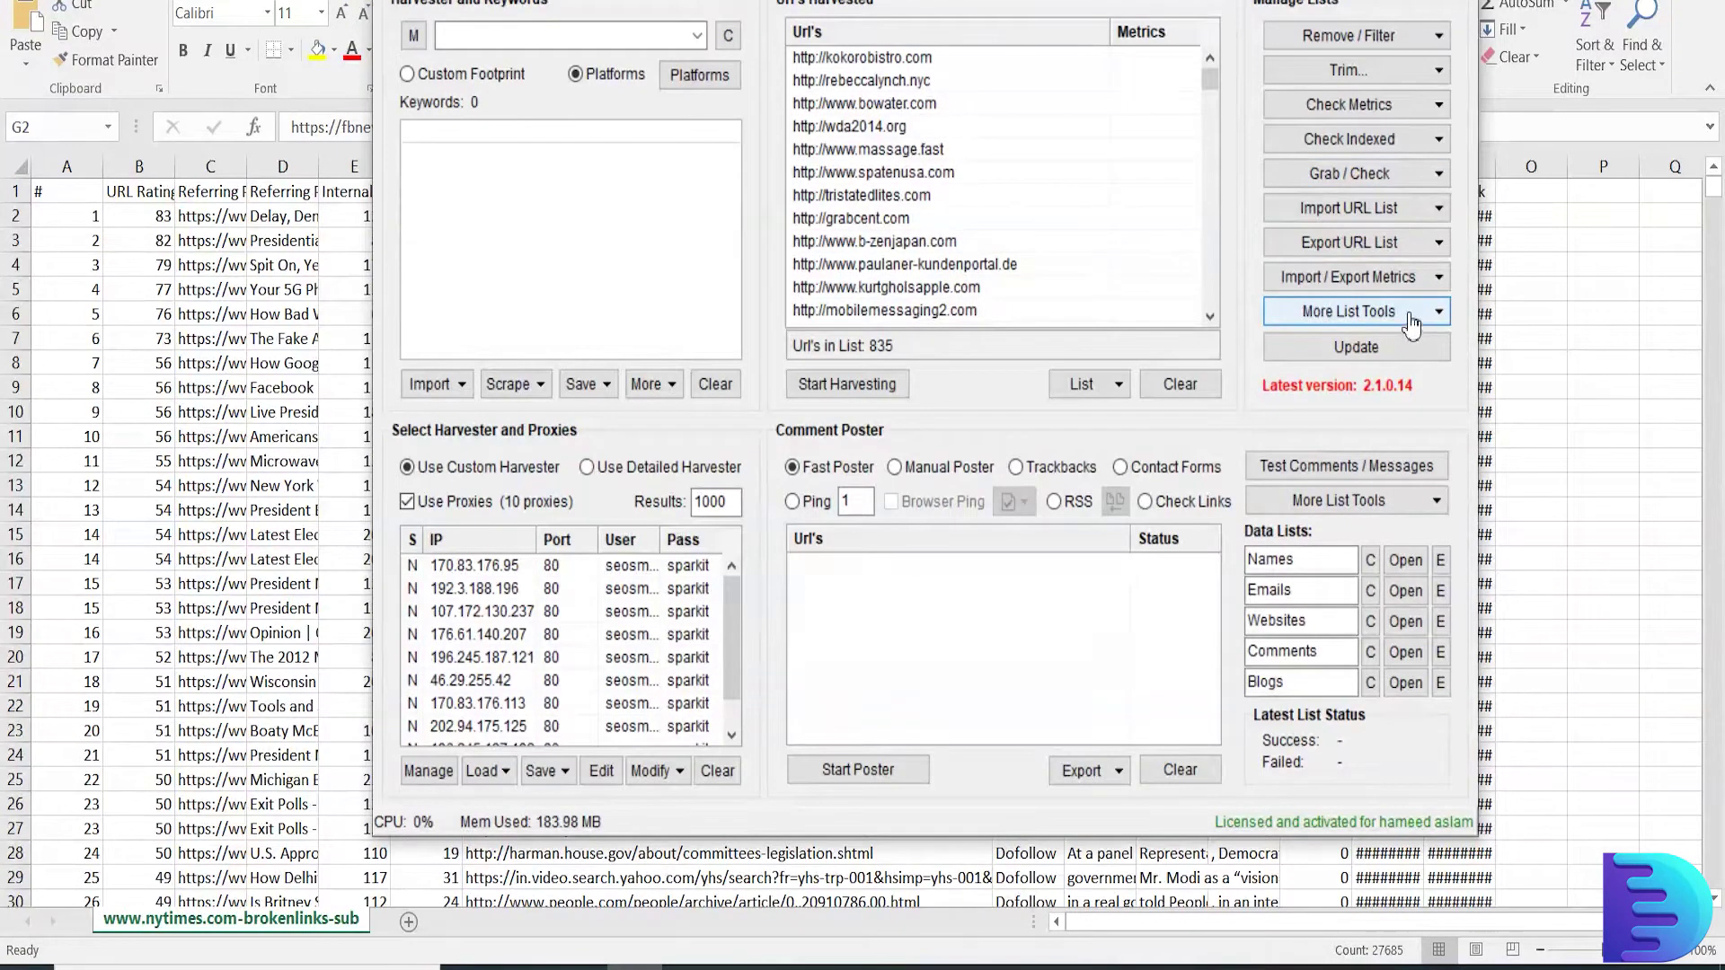
click(1388, 179)
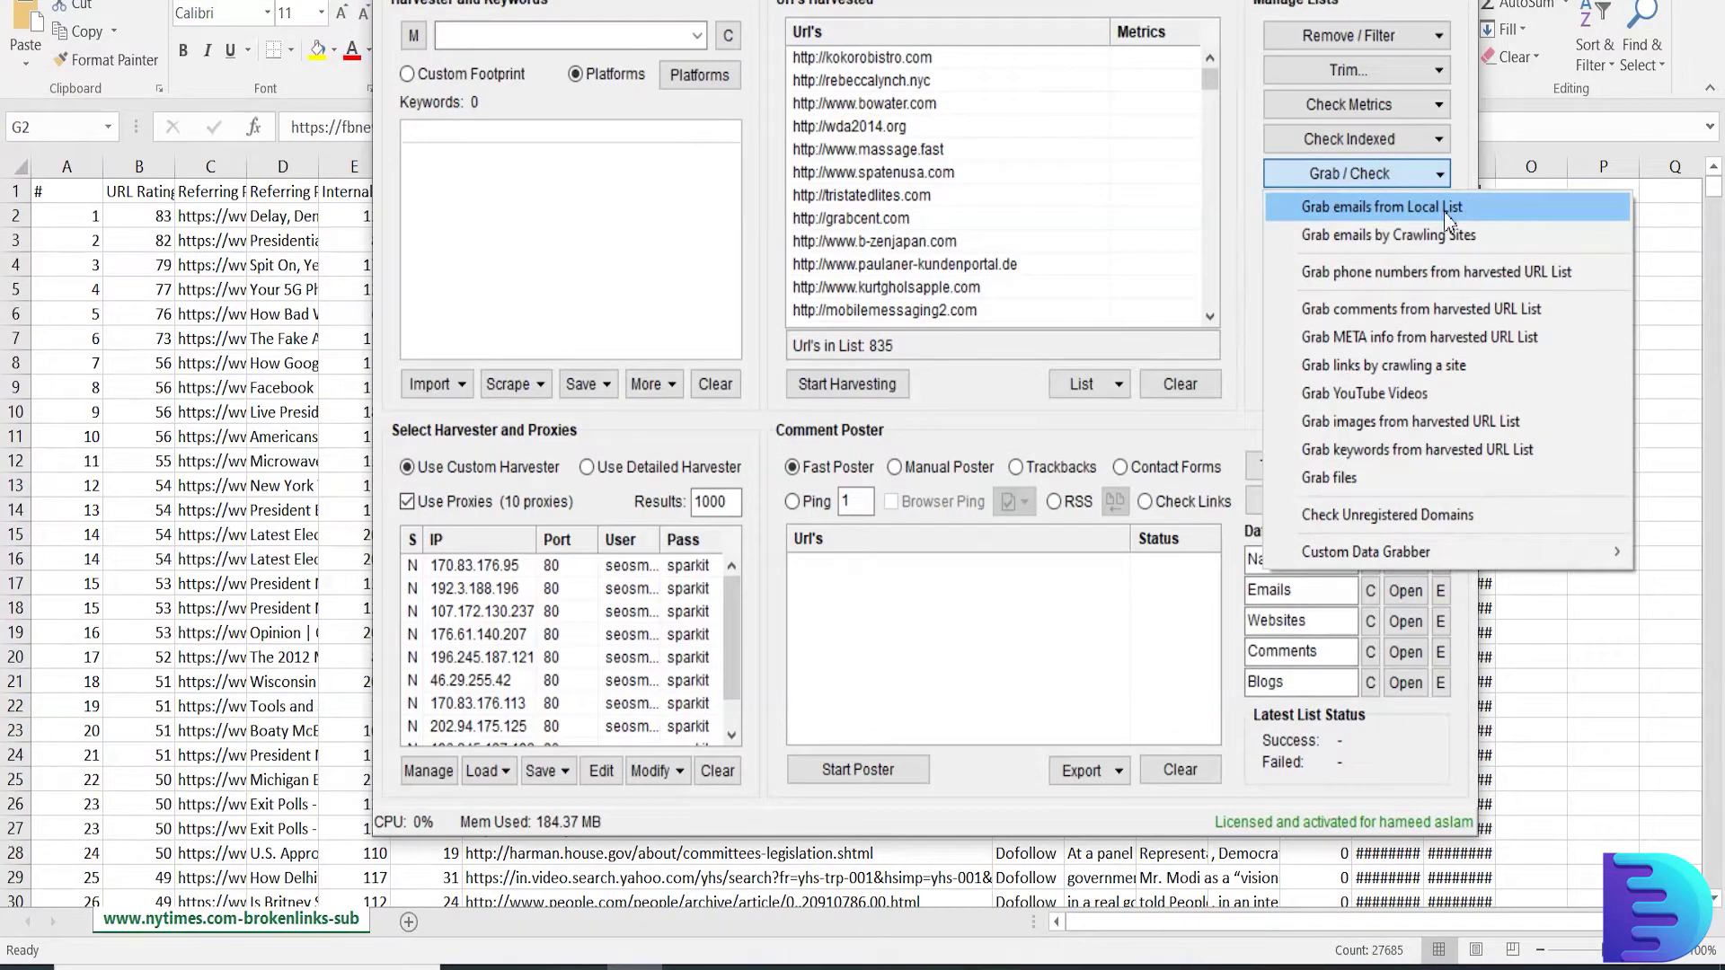
Step: Run the unregistered-domain check on the 835 domains, stopping it partway through WHOIS
click(1421, 512)
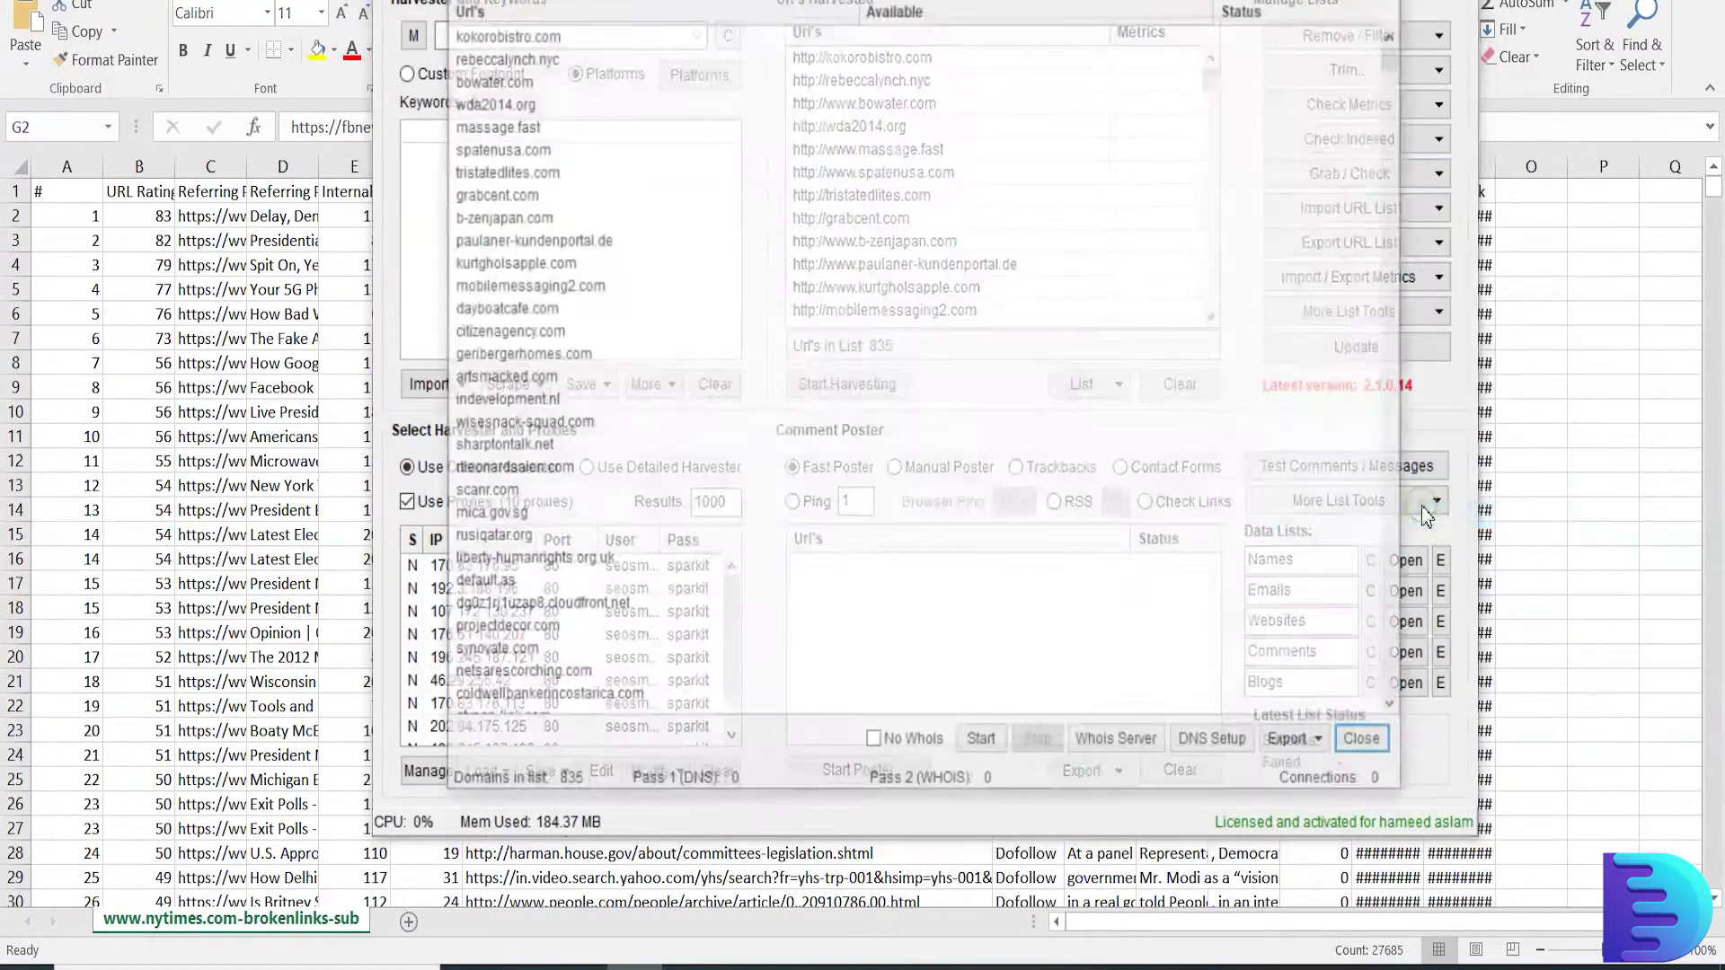
click(983, 754)
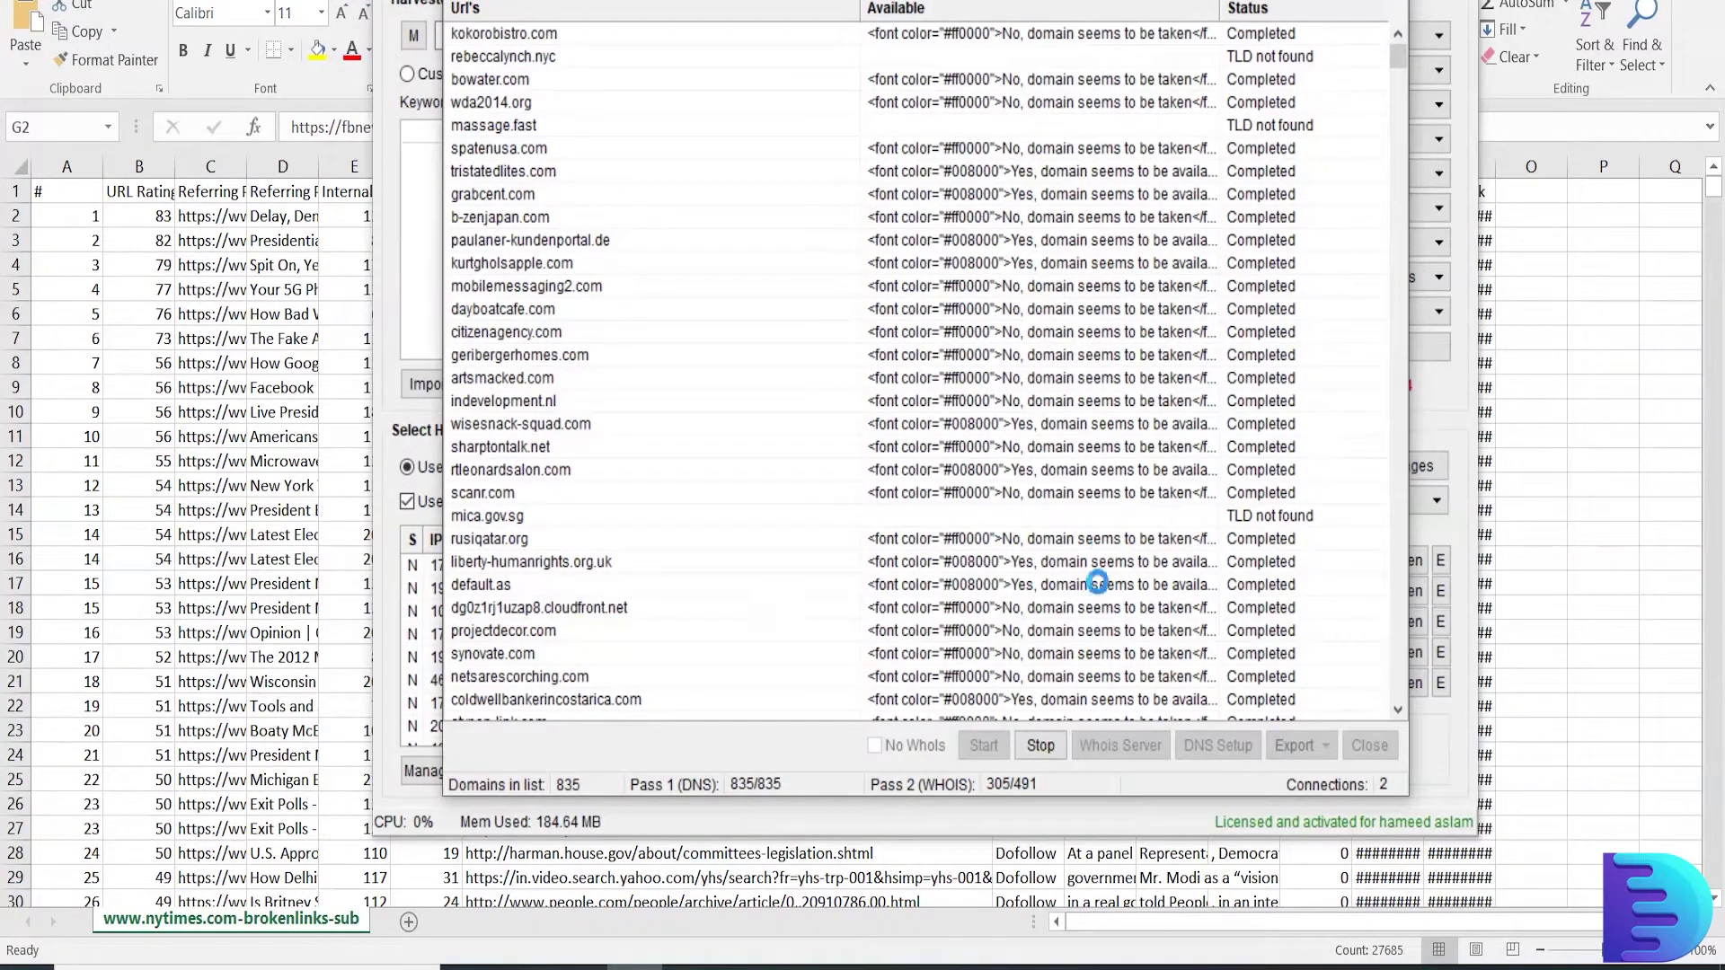
click(1041, 746)
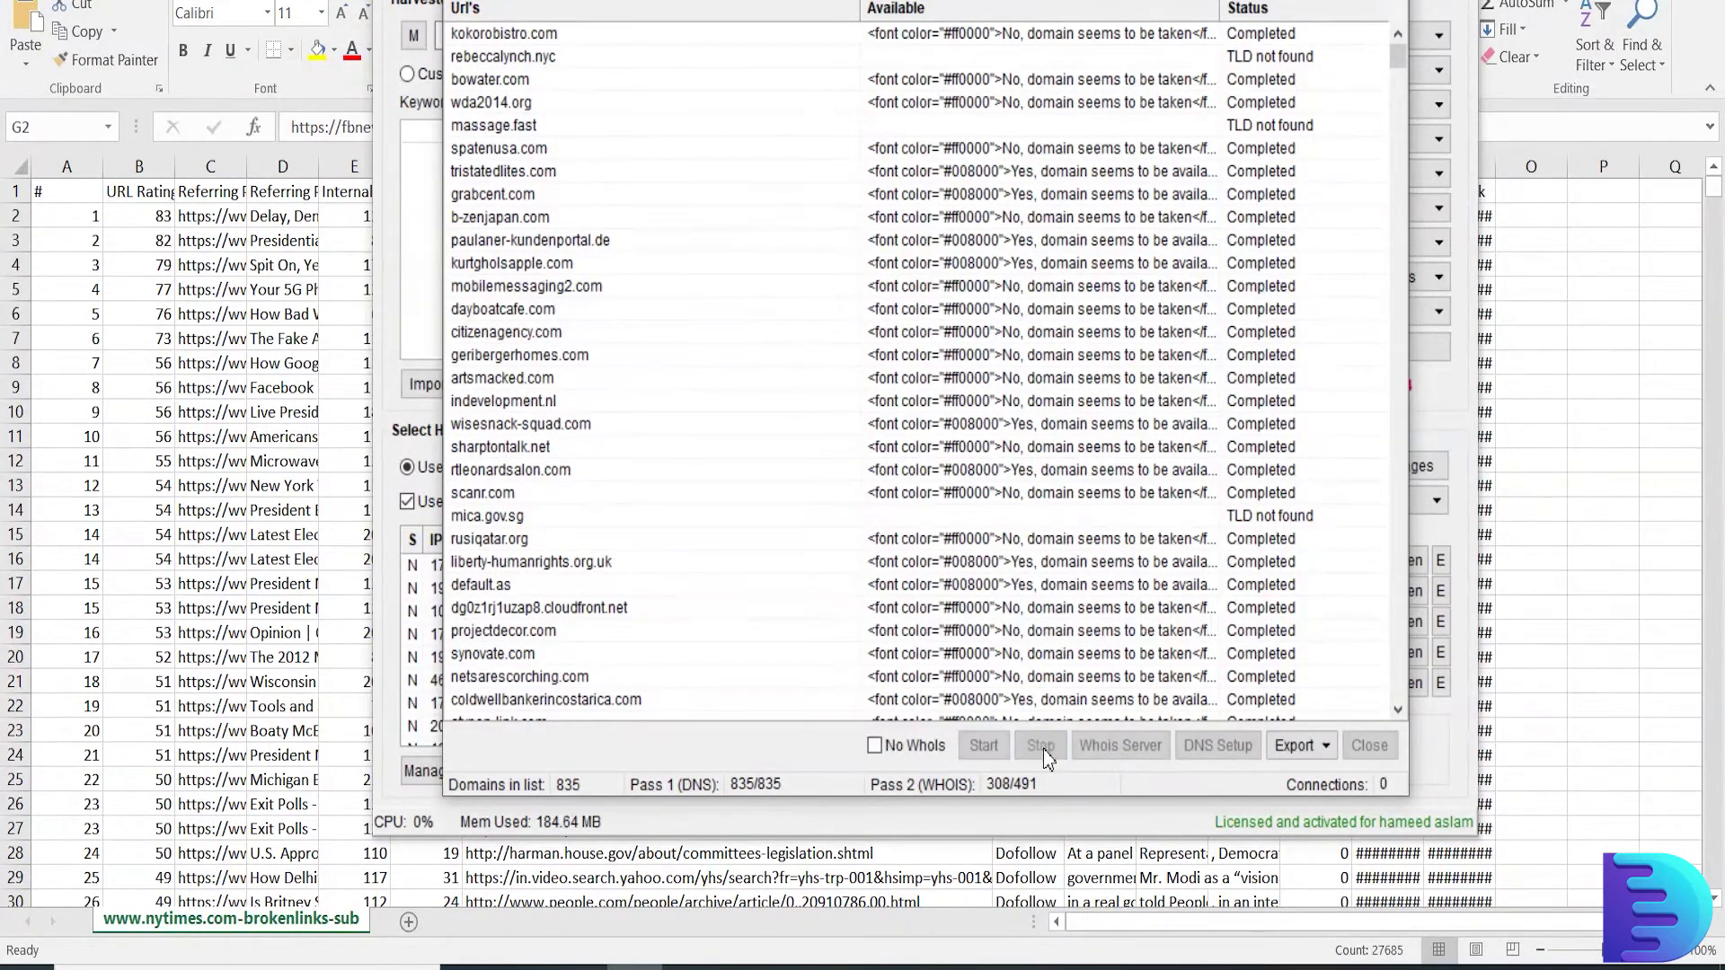
Step: Export the available domains to a text file named 'availblnyt'
click(1310, 747)
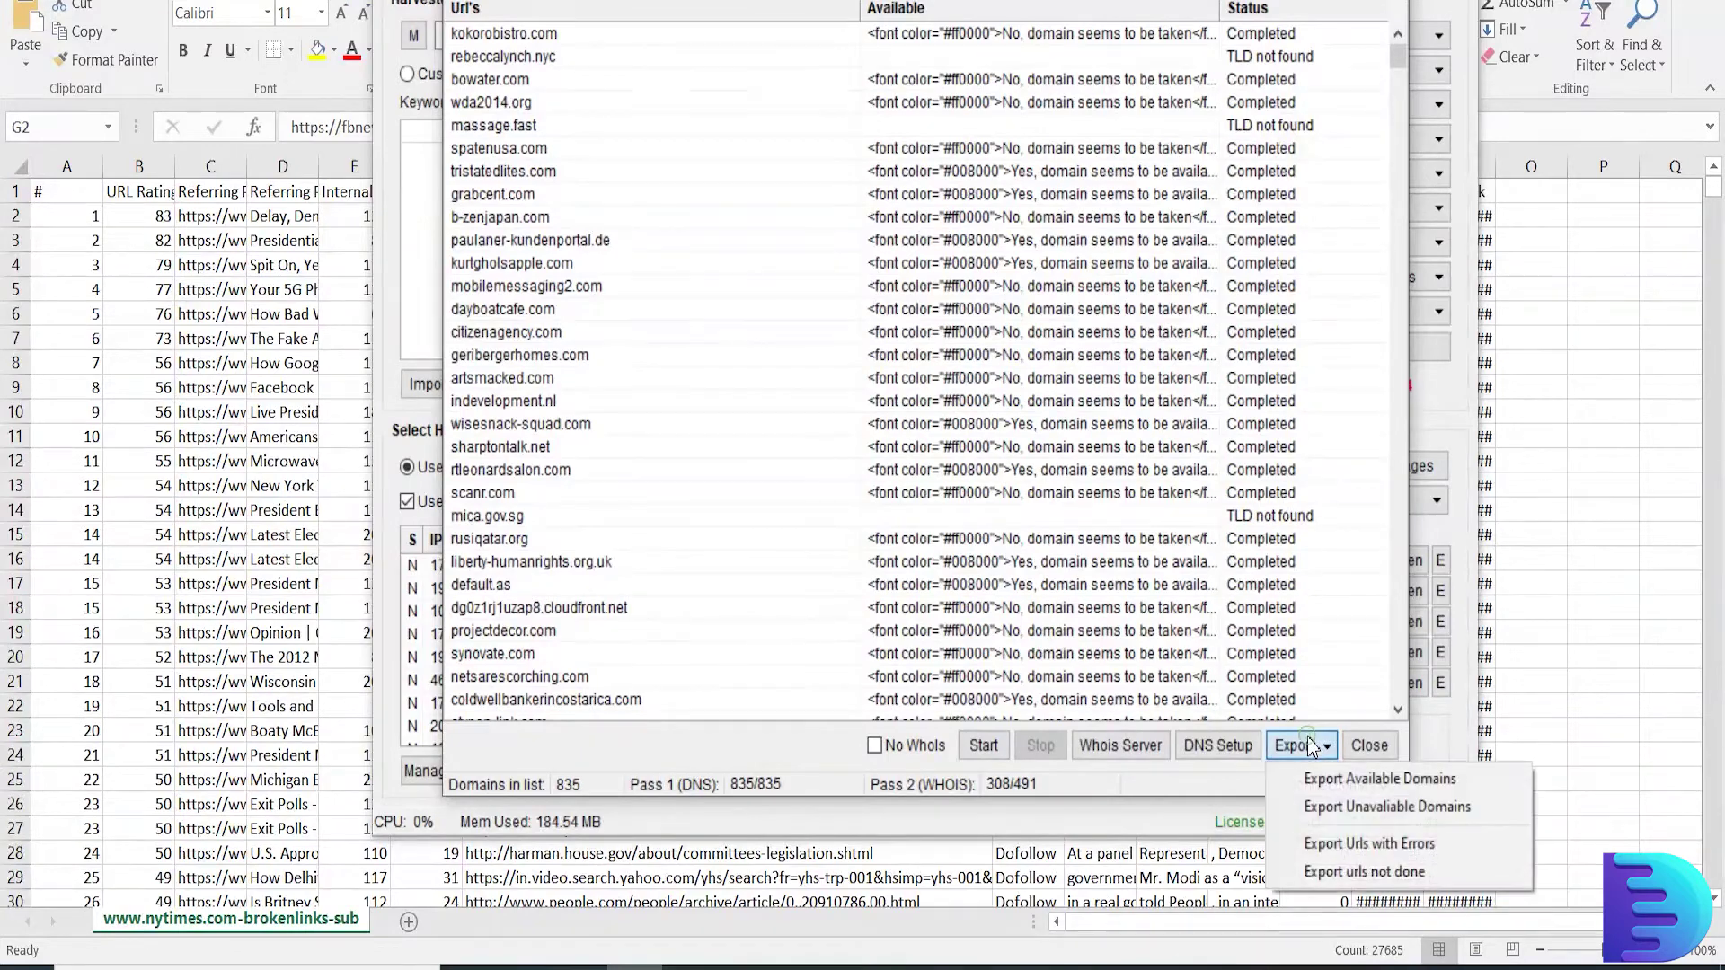
click(1318, 782)
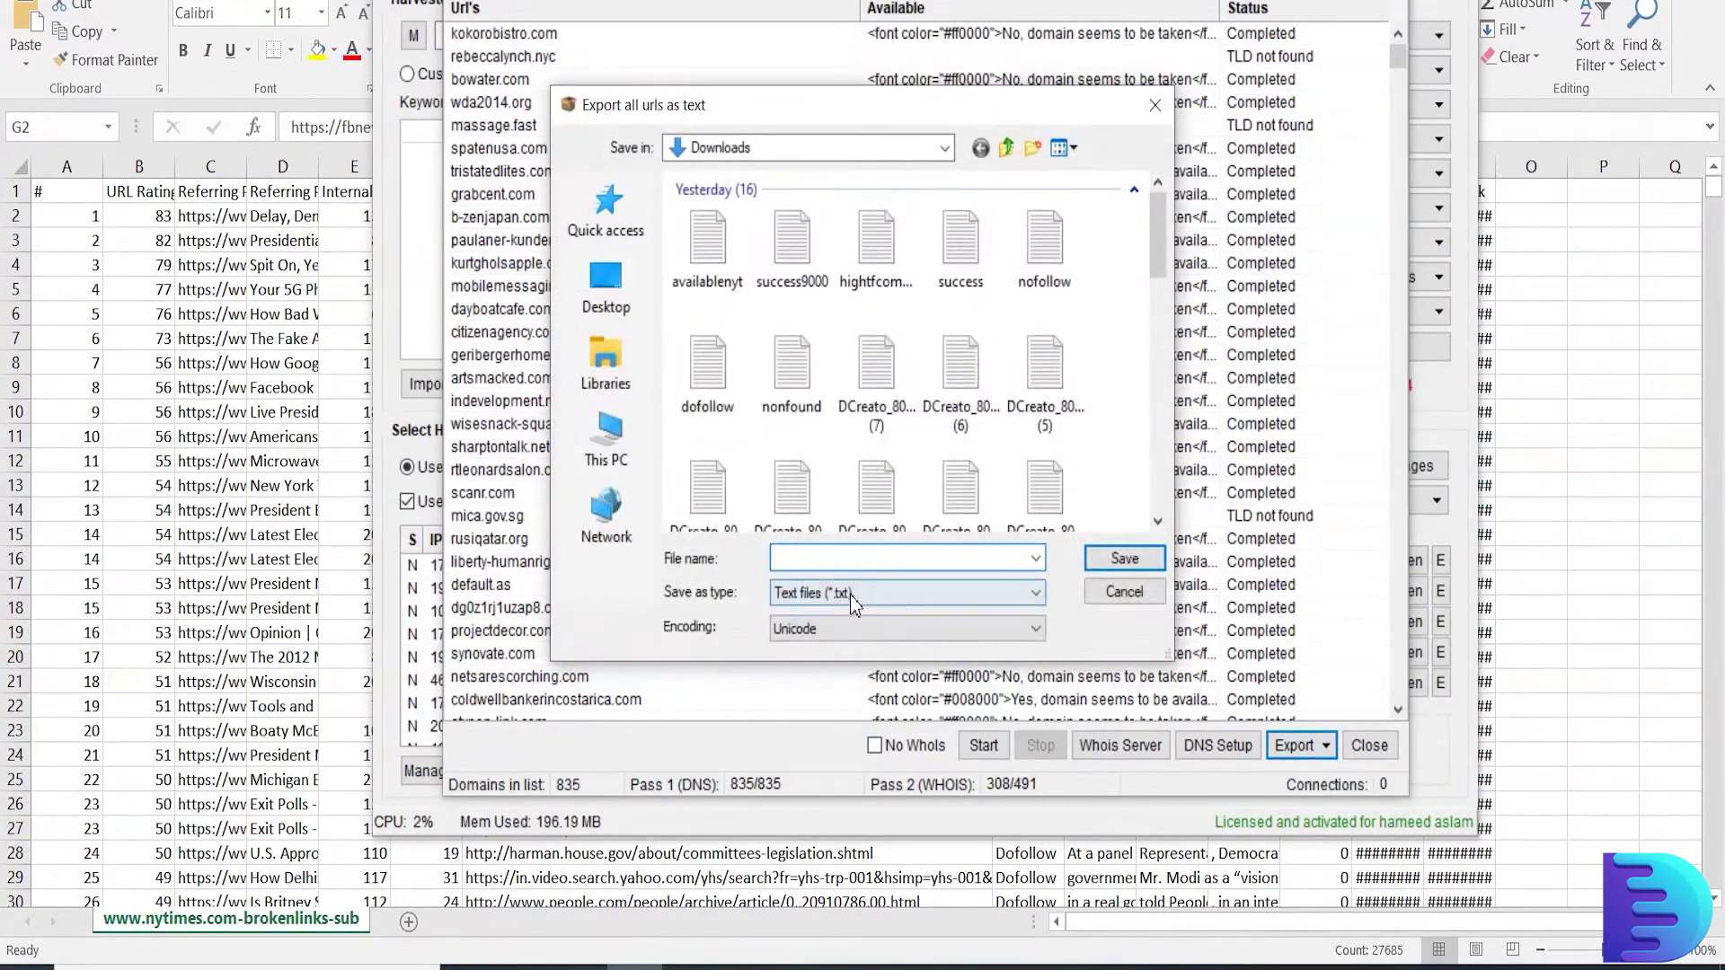
text(av)
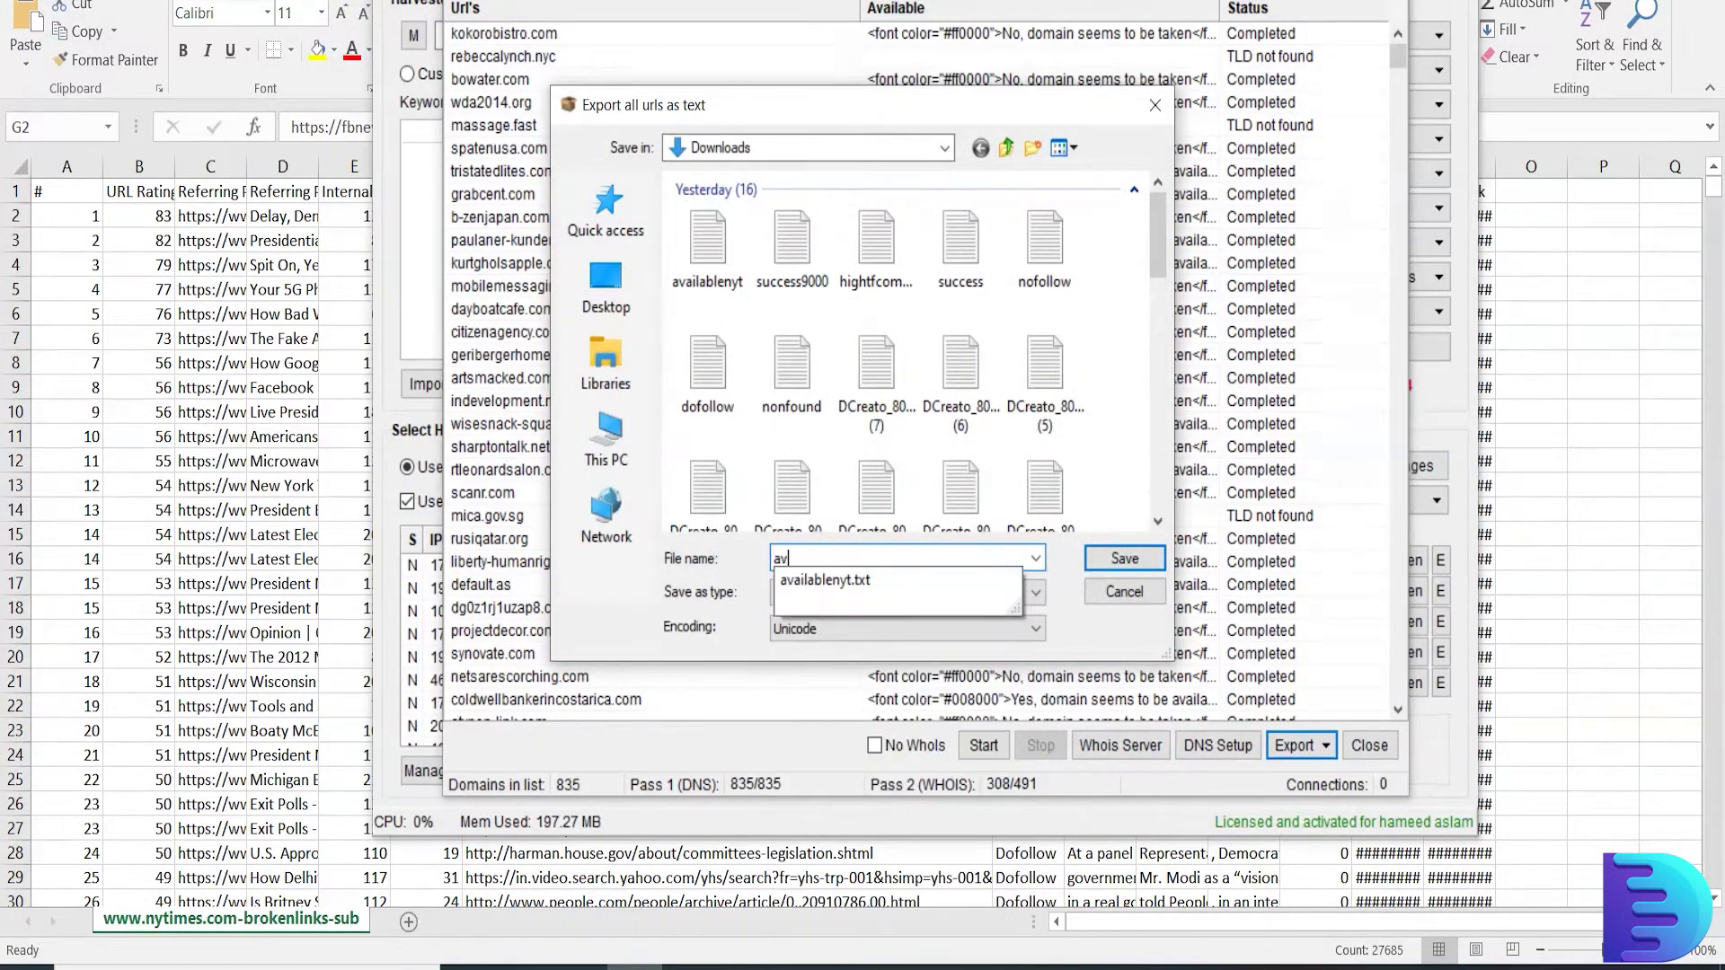
text(ilbl)
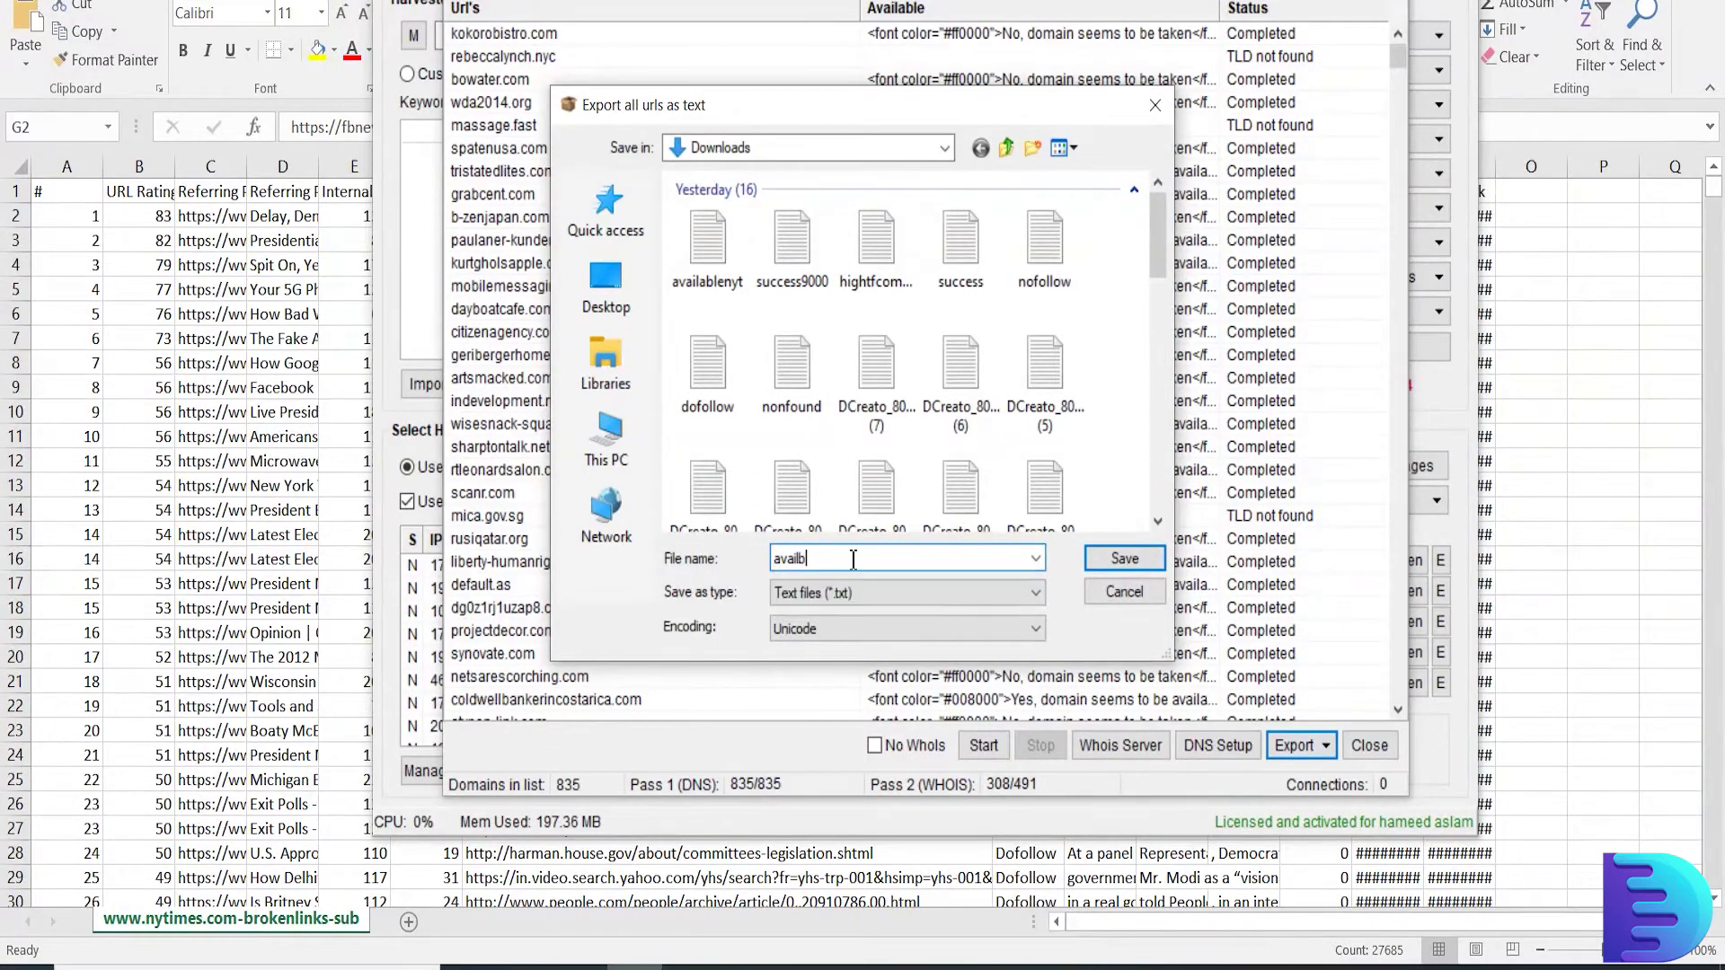
text(nyt)
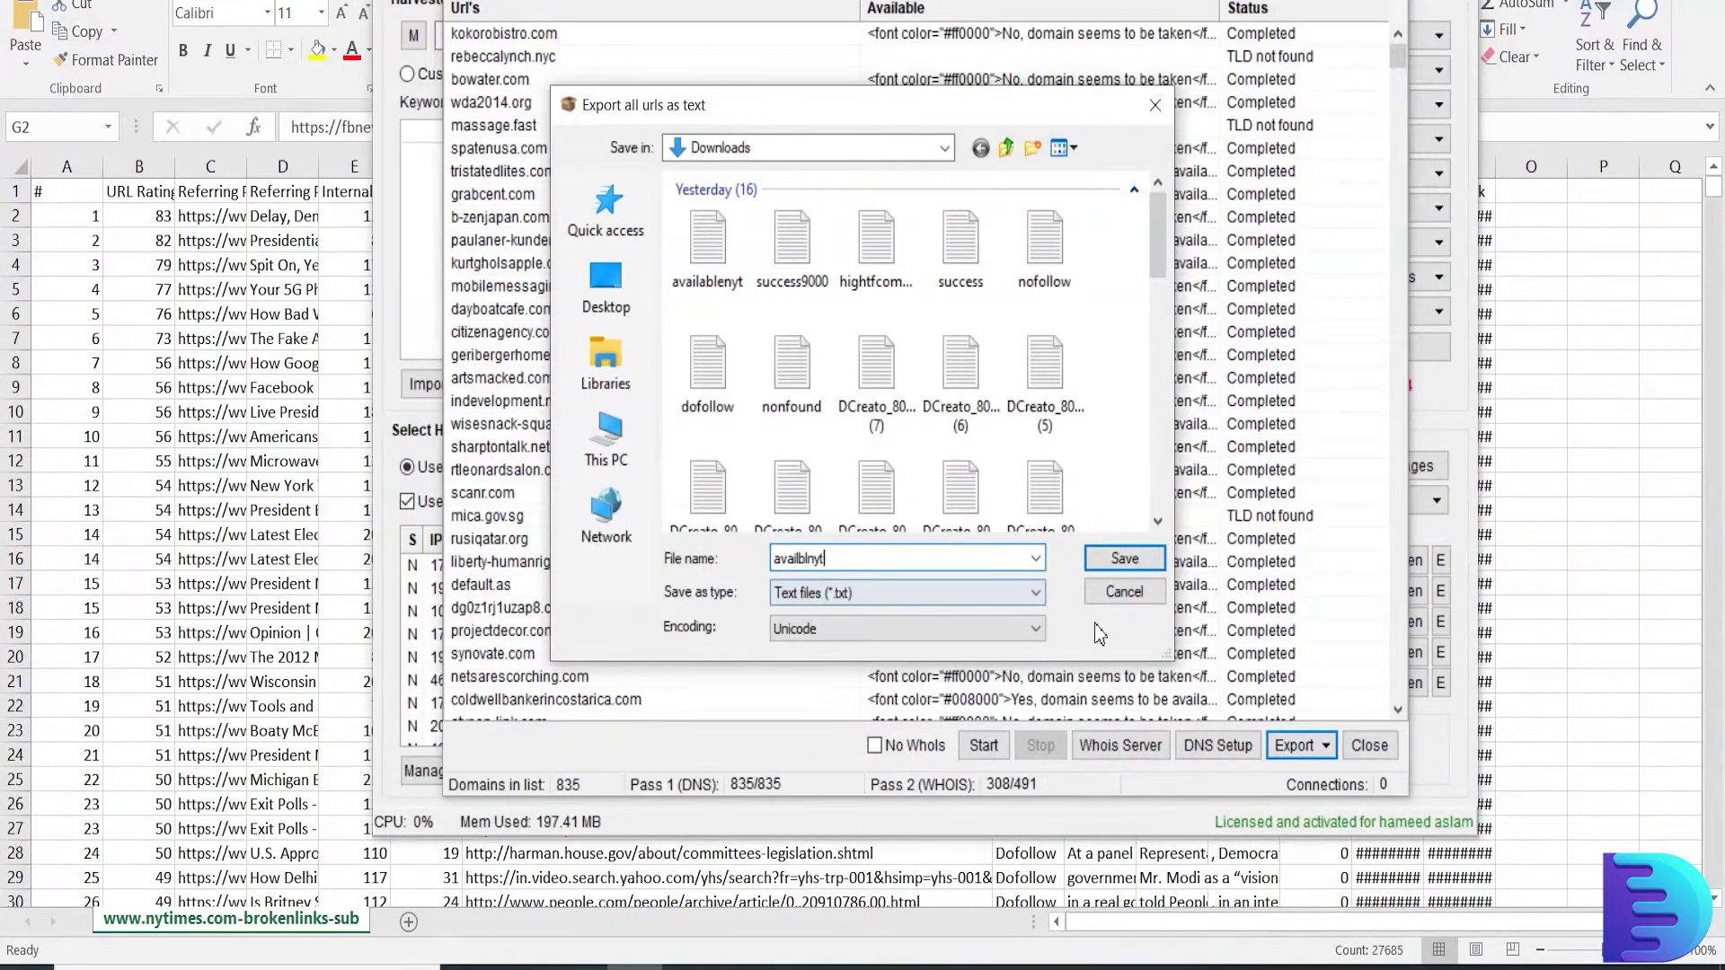
click(1124, 558)
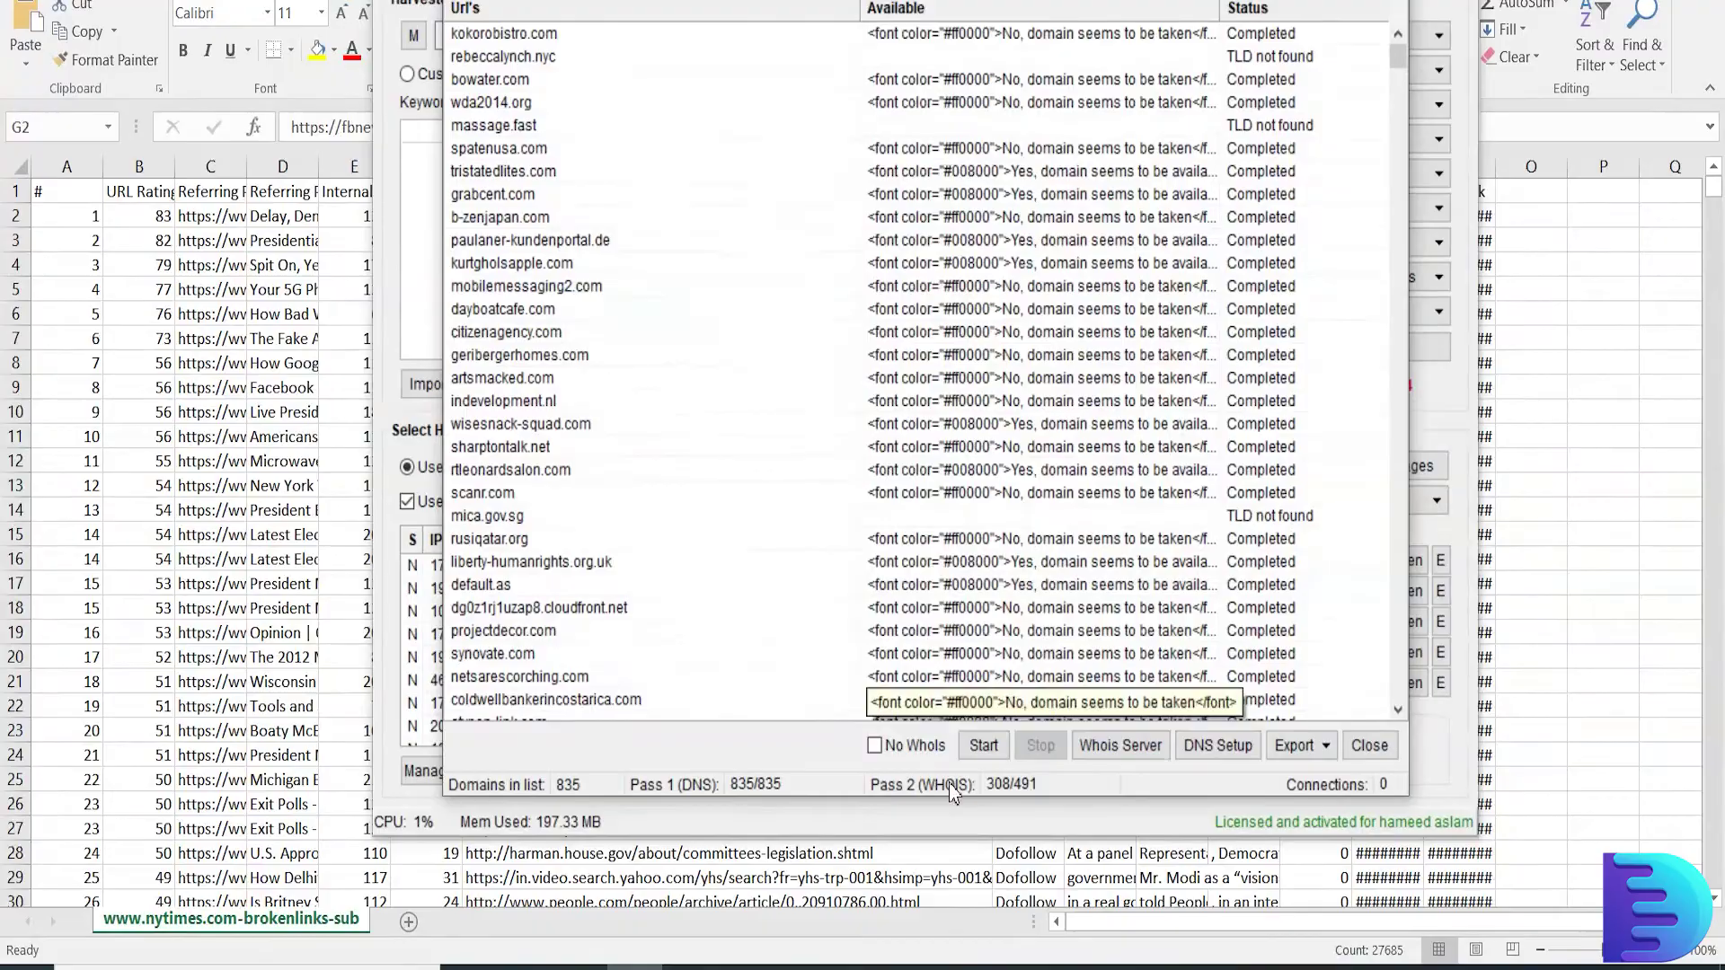
Step: Open the availblnyt domain list in Notepad from File Explorer and review it
click(579, 967)
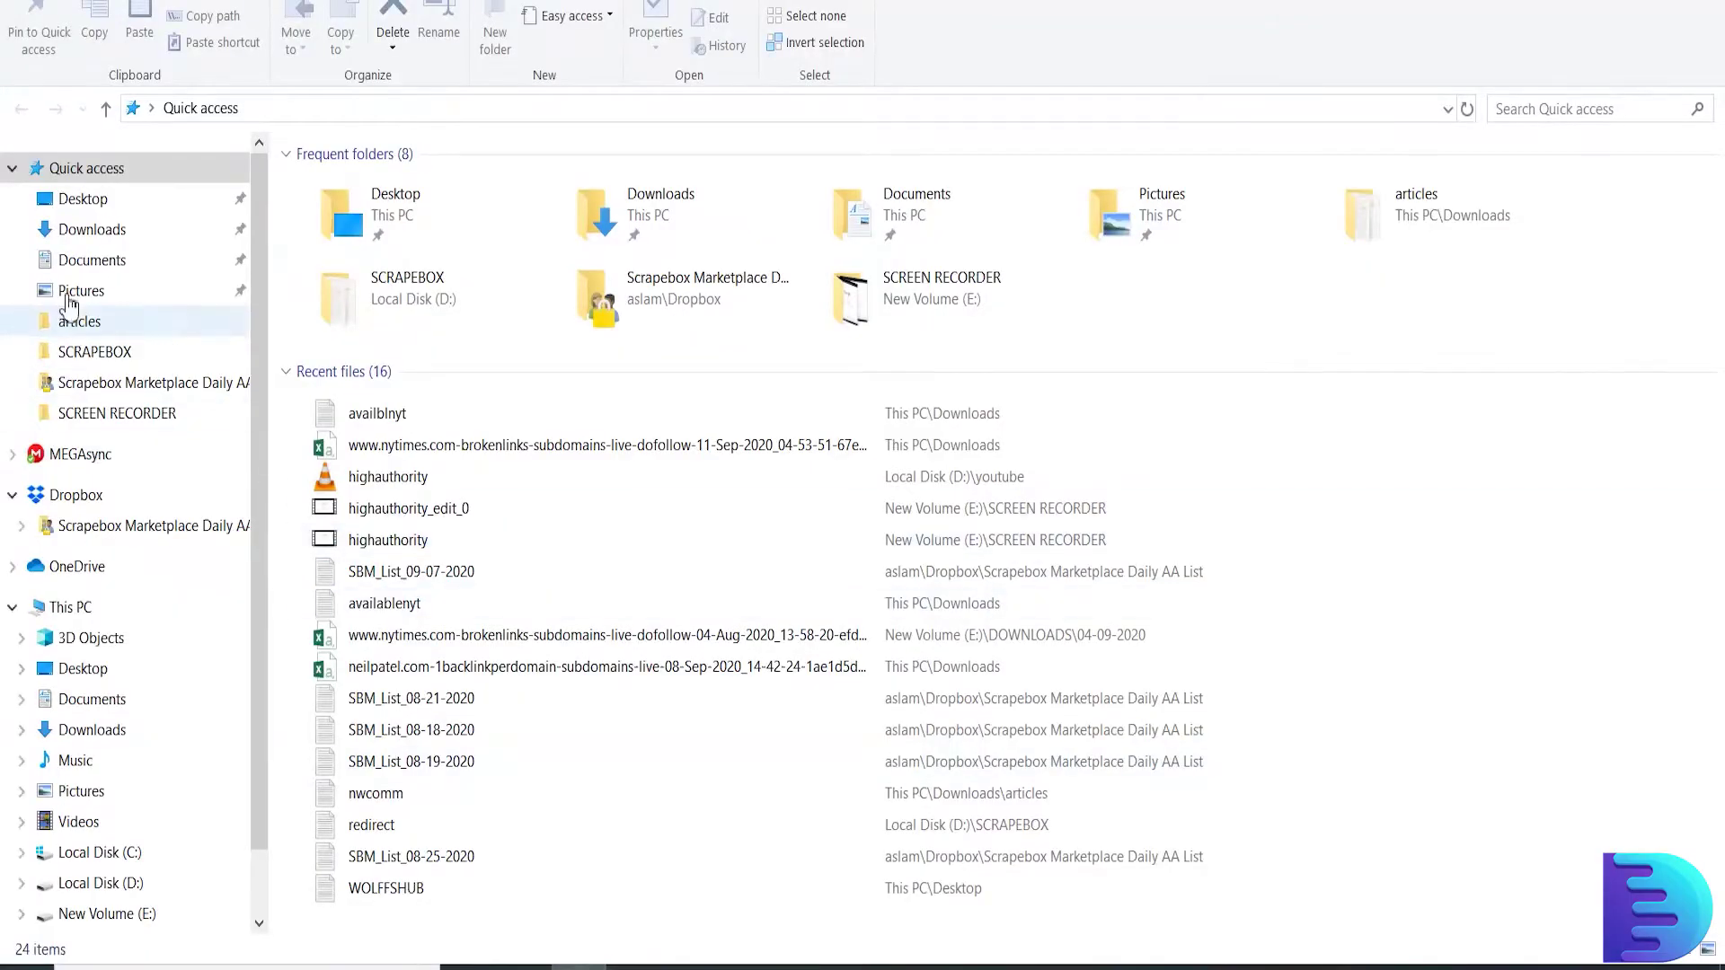
click(385, 420)
double_click(384, 419)
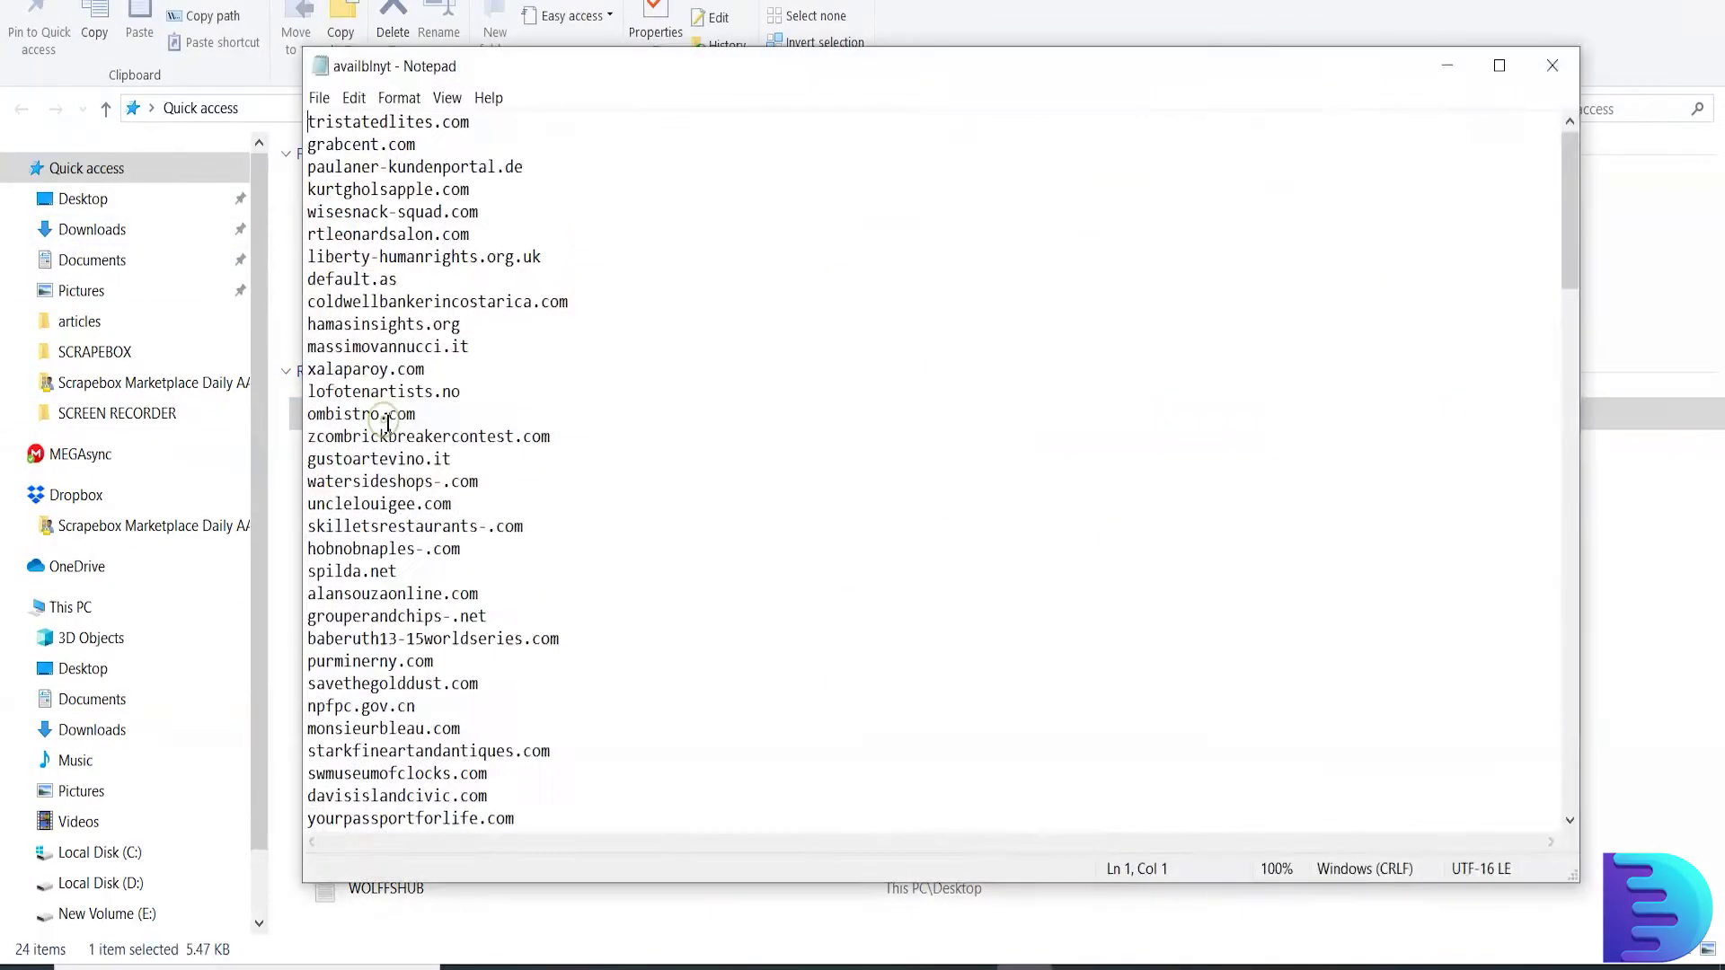
scroll(735, 255, down, 20)
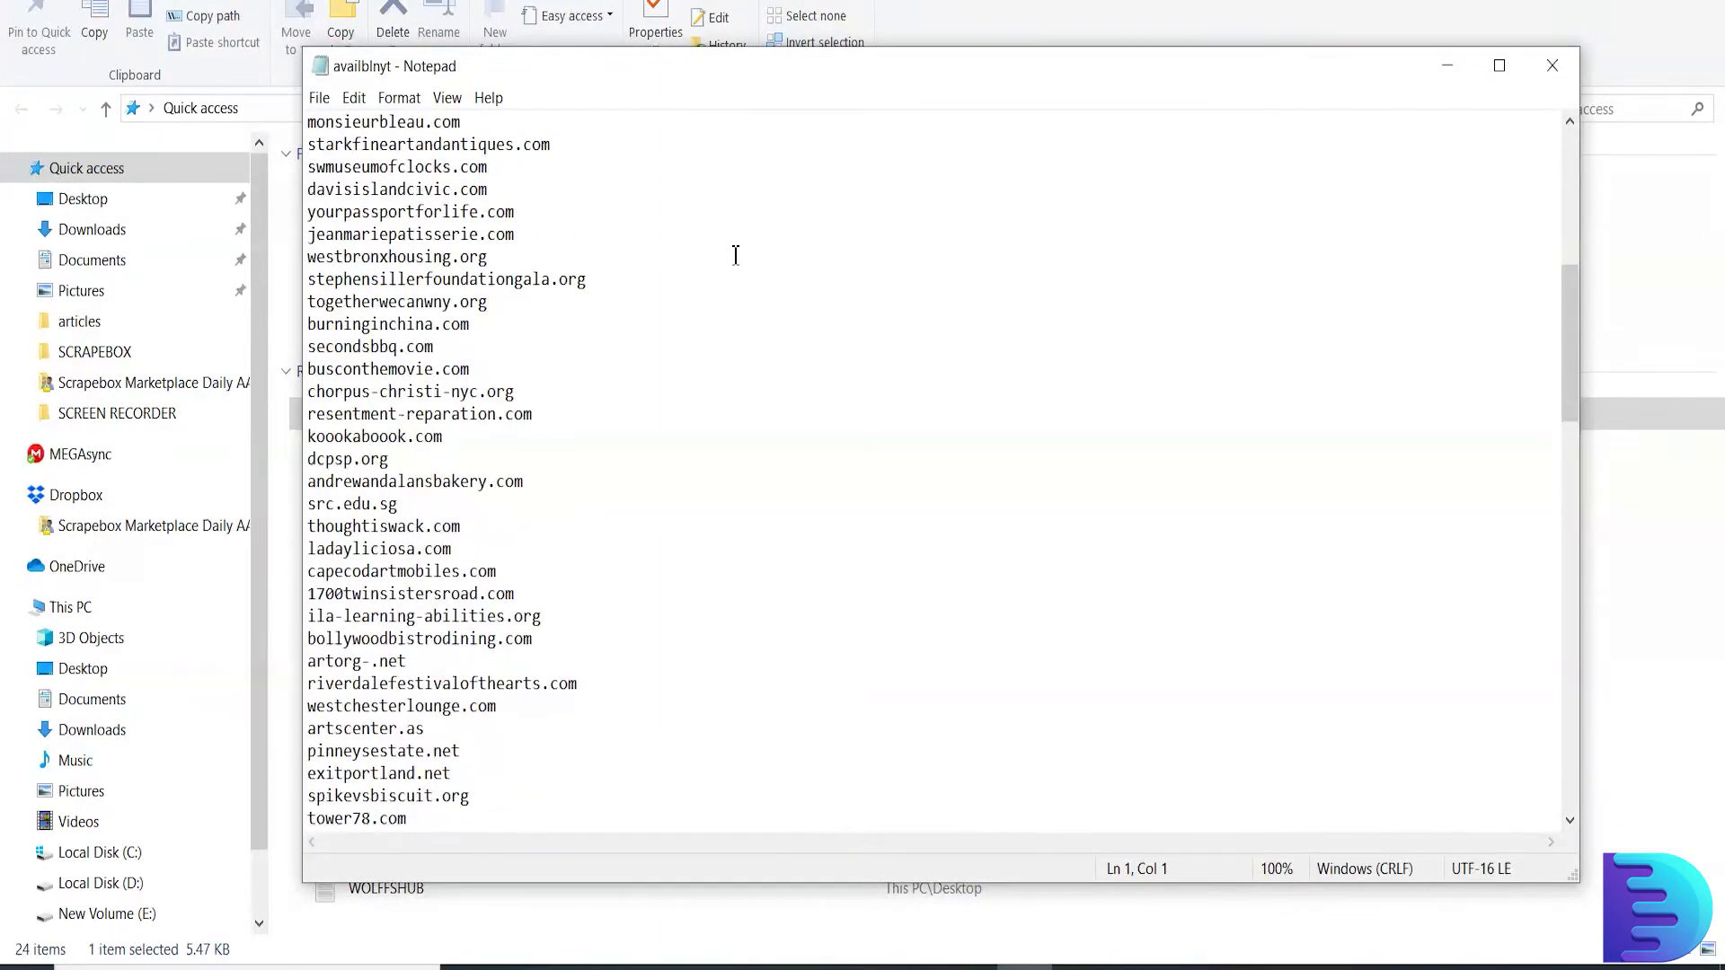
scroll(735, 255, down, 15)
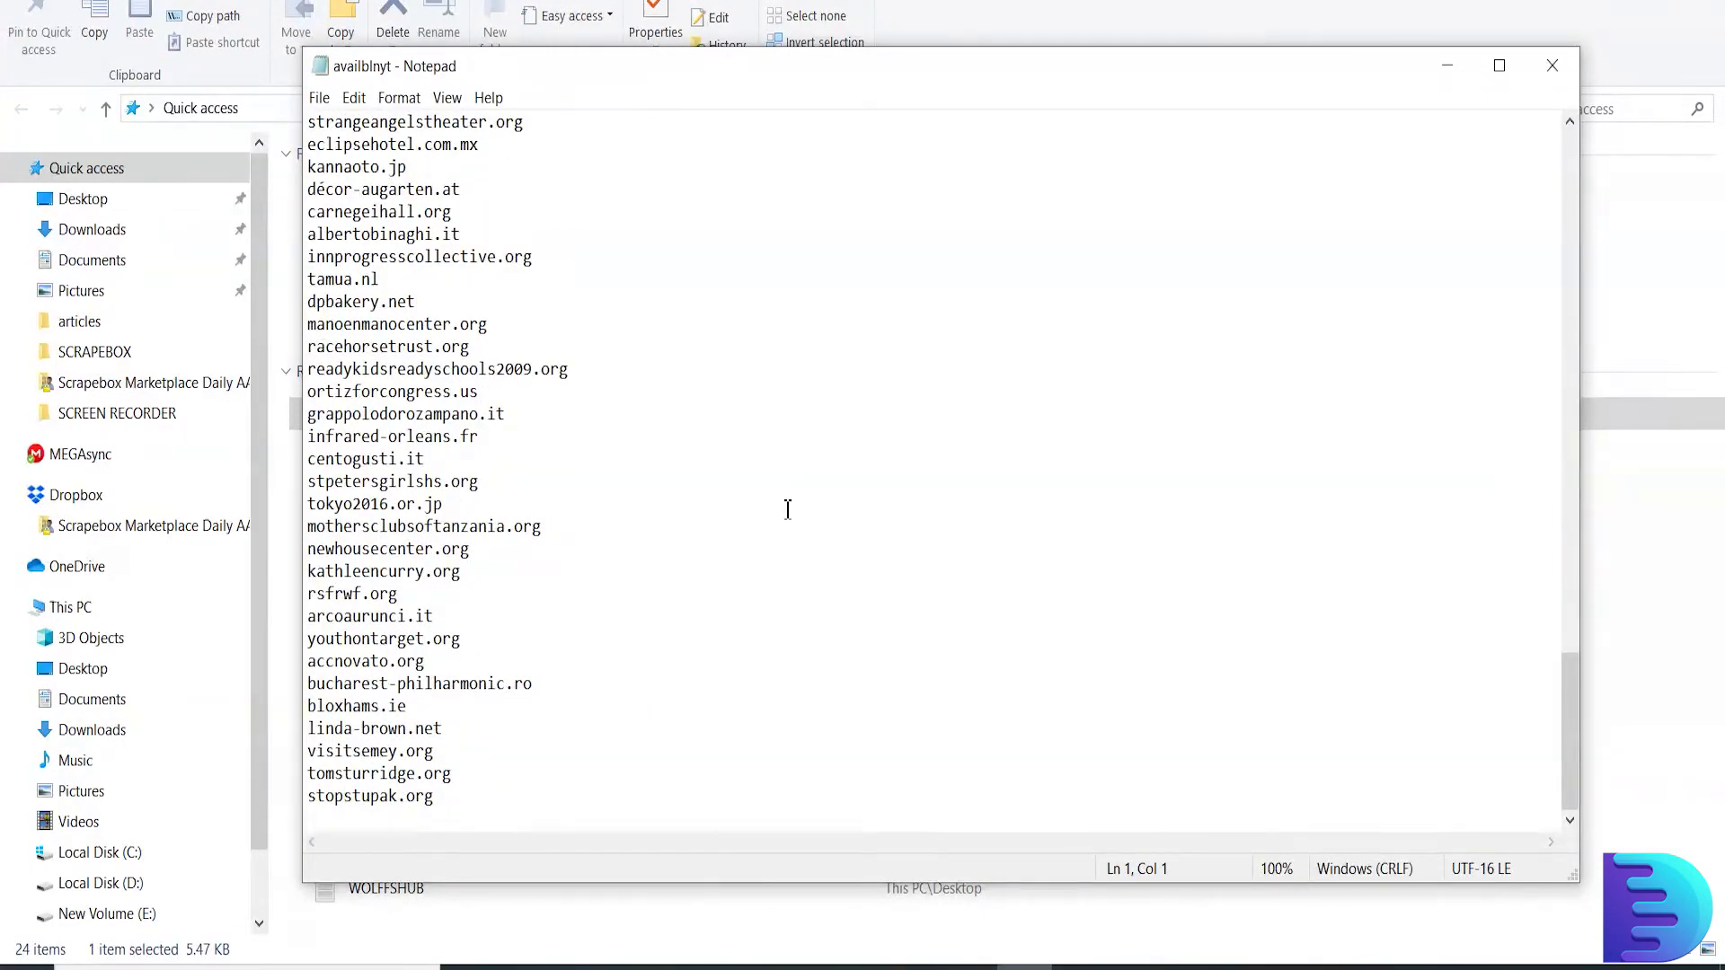
scroll(788, 509, up, 20)
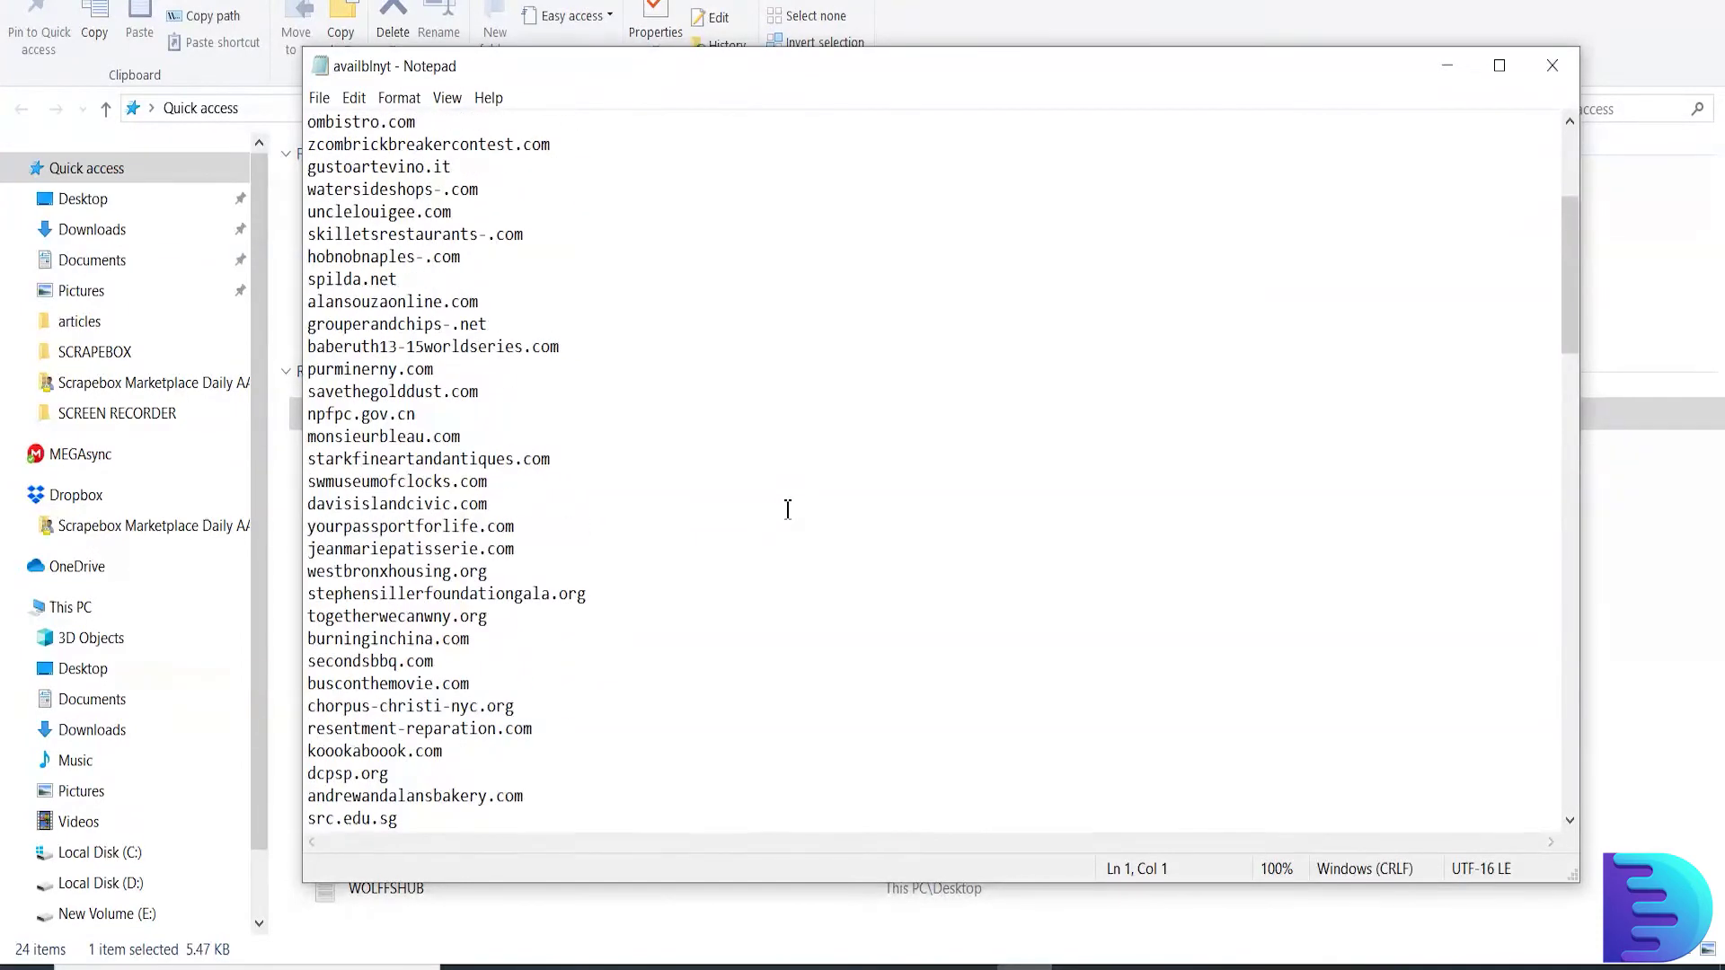
Step: Copy alansouzaonline.com and return to the Ahrefs Broken Links page
double_click(398, 302)
right_click(399, 304)
click(446, 375)
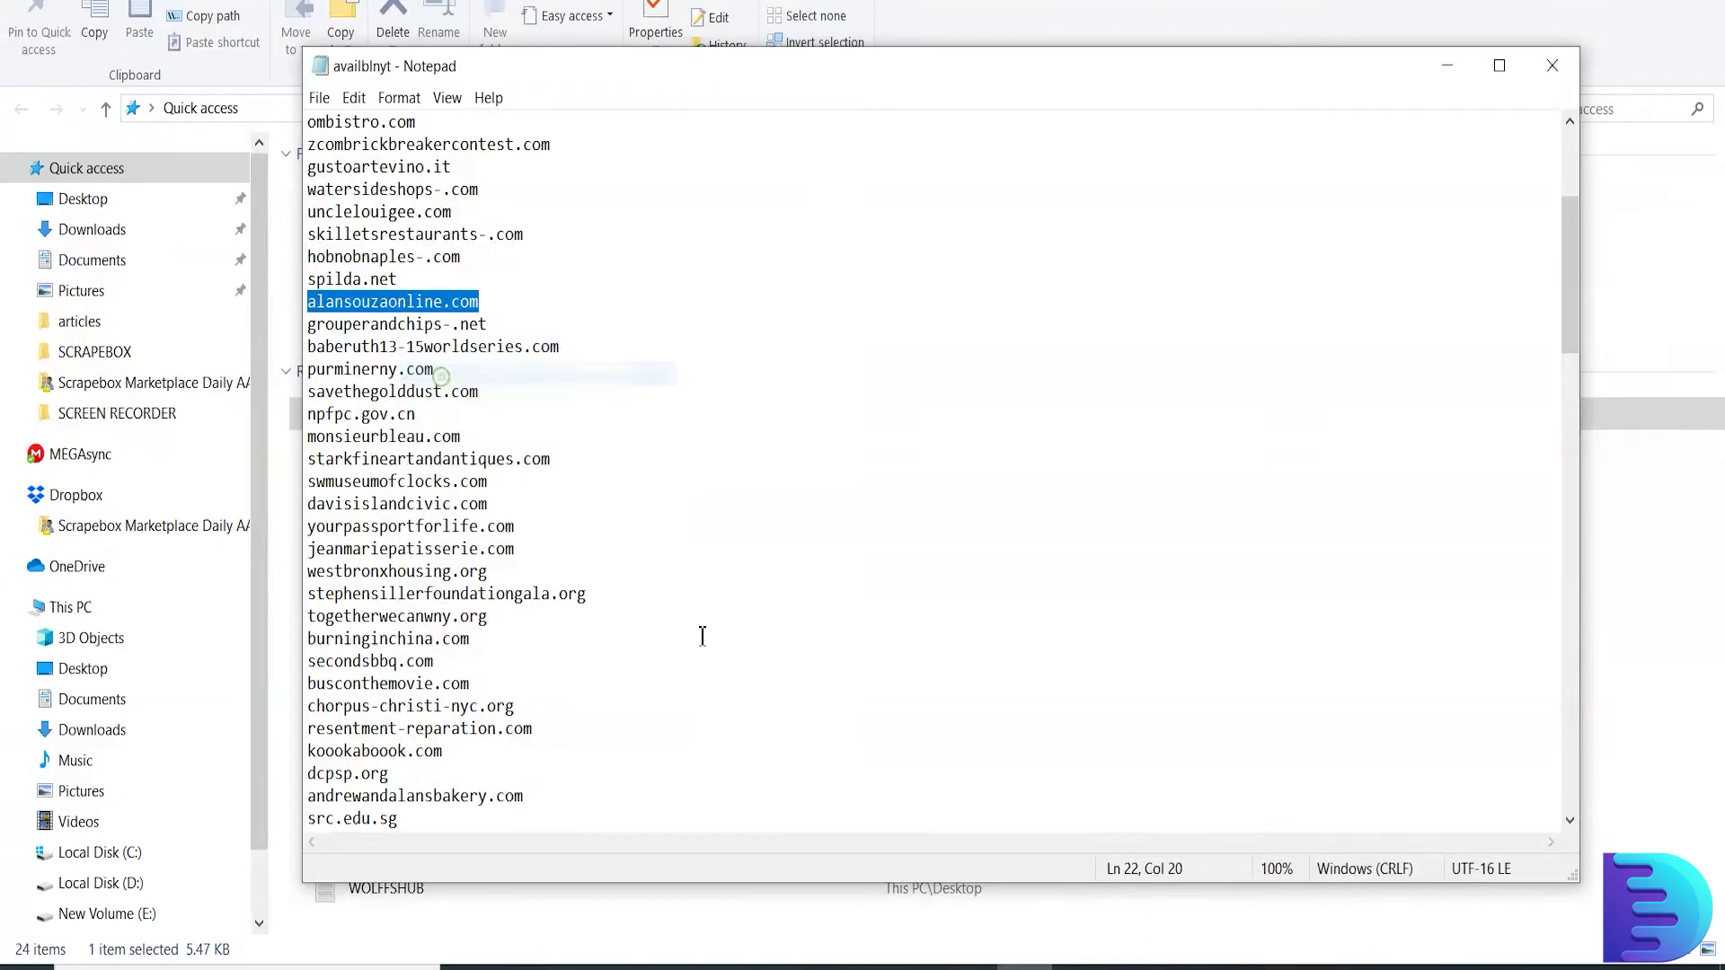
click(688, 967)
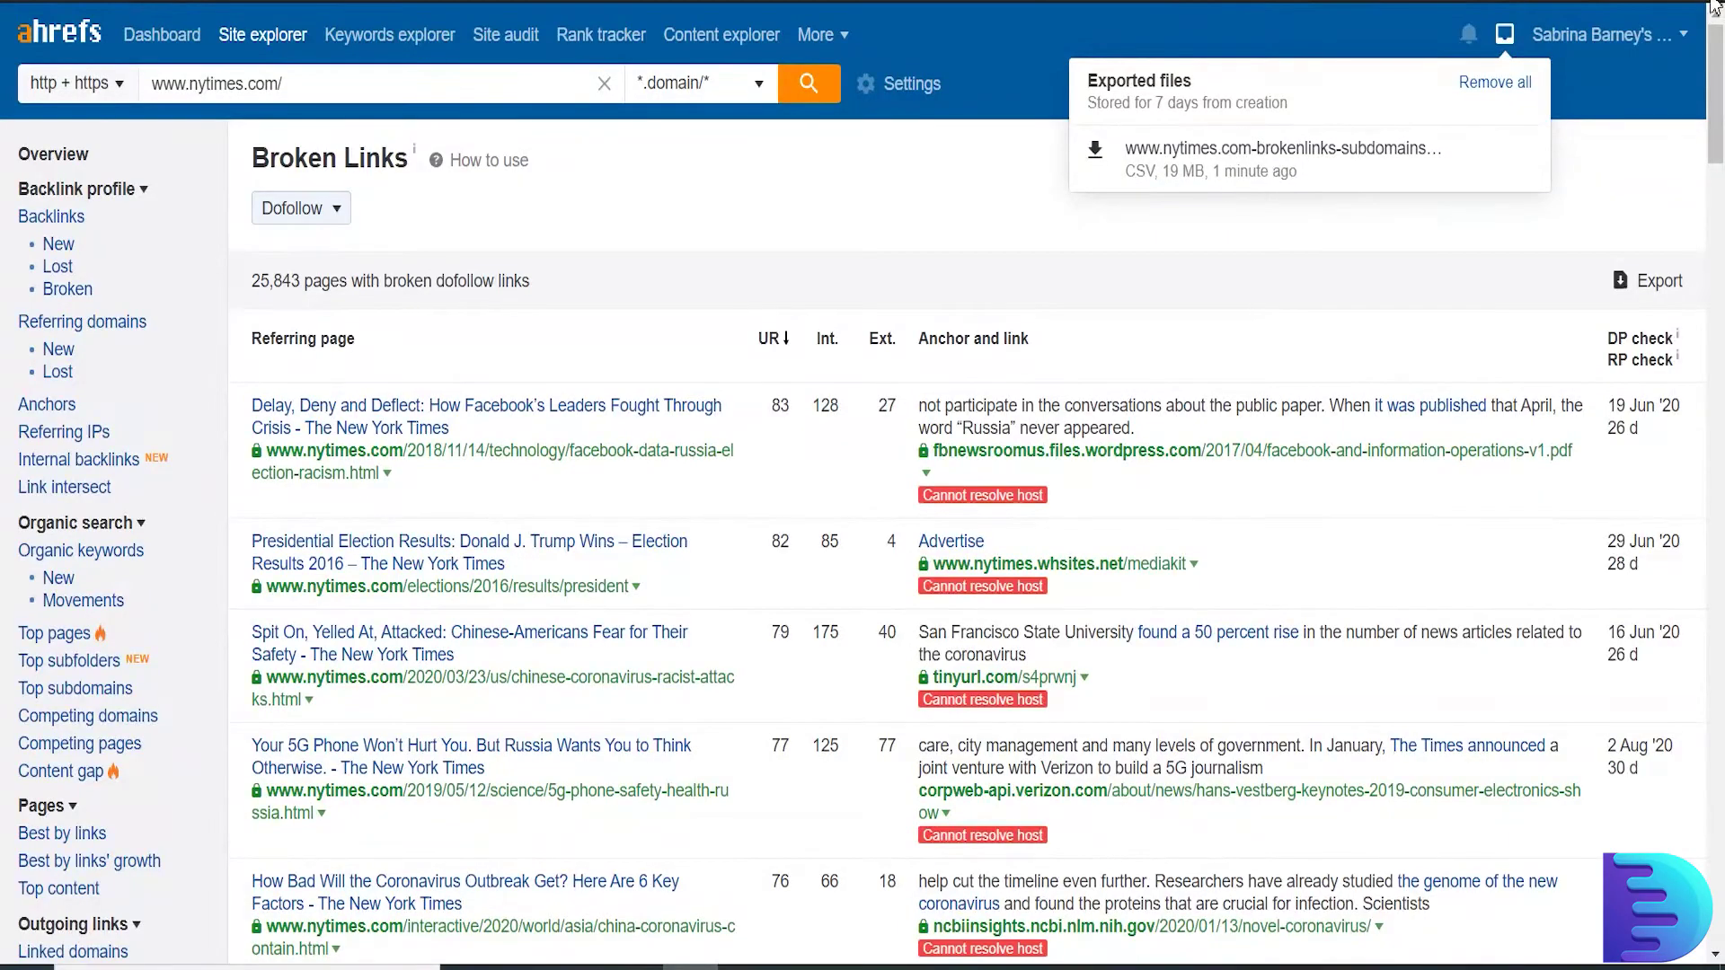
Step: Open namecheap.com in a new incognito window
click(1713, 7)
click(1635, 71)
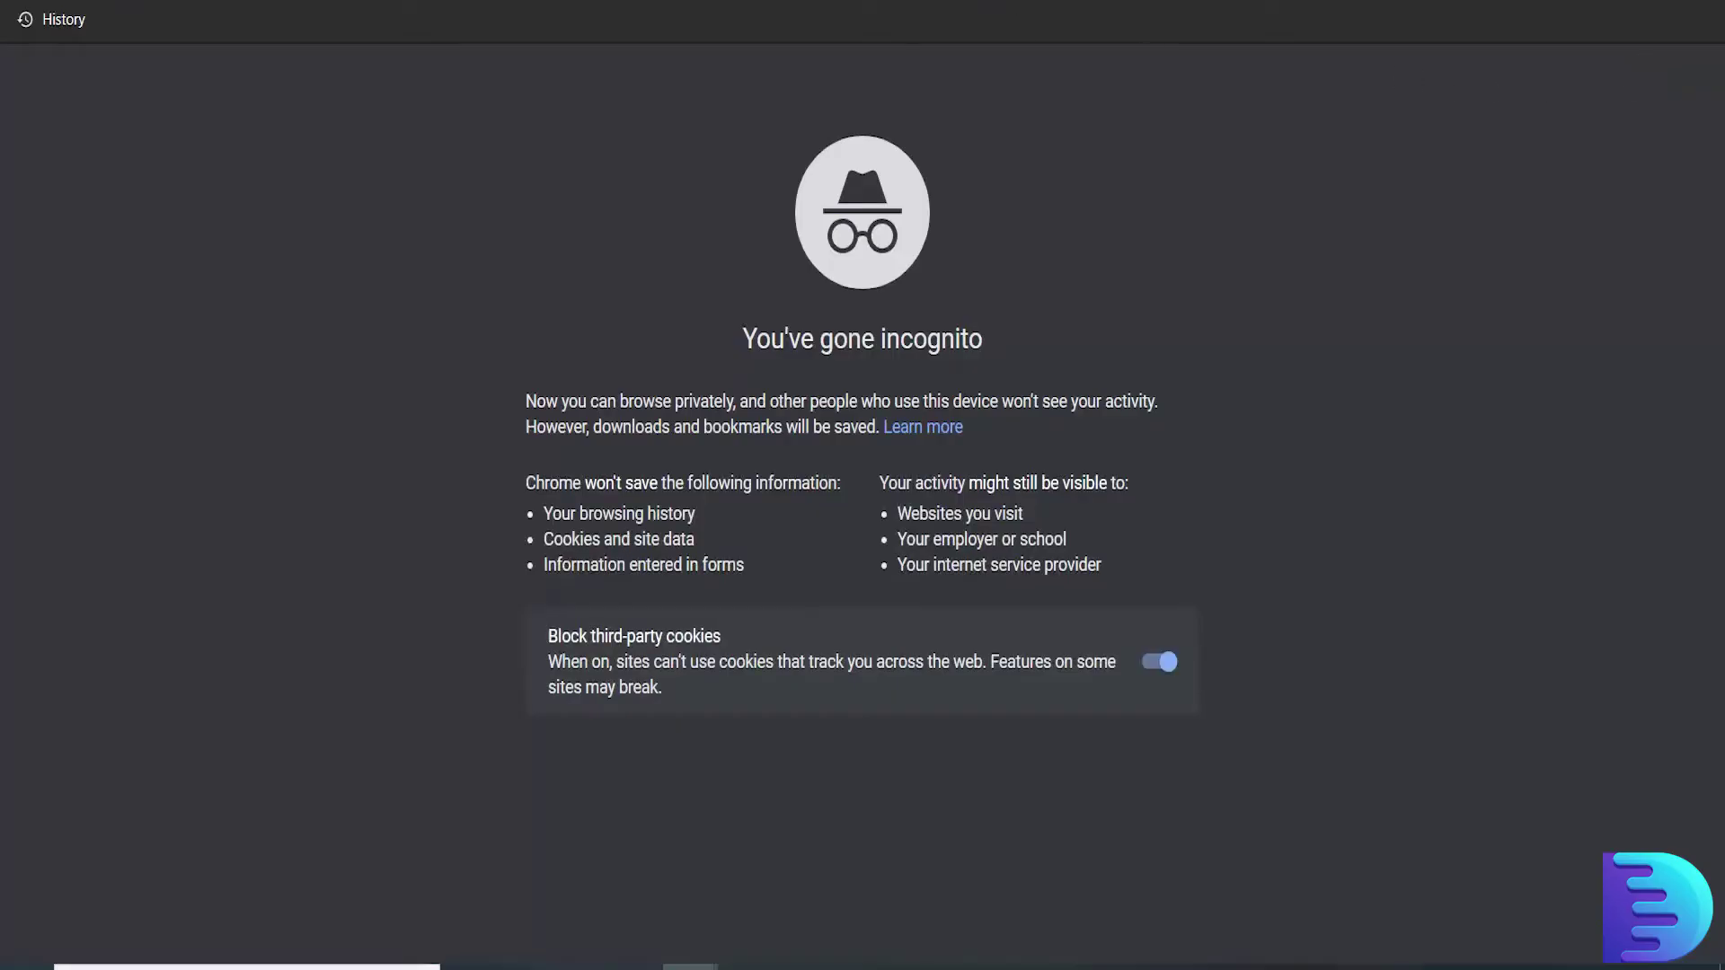
text(nam)
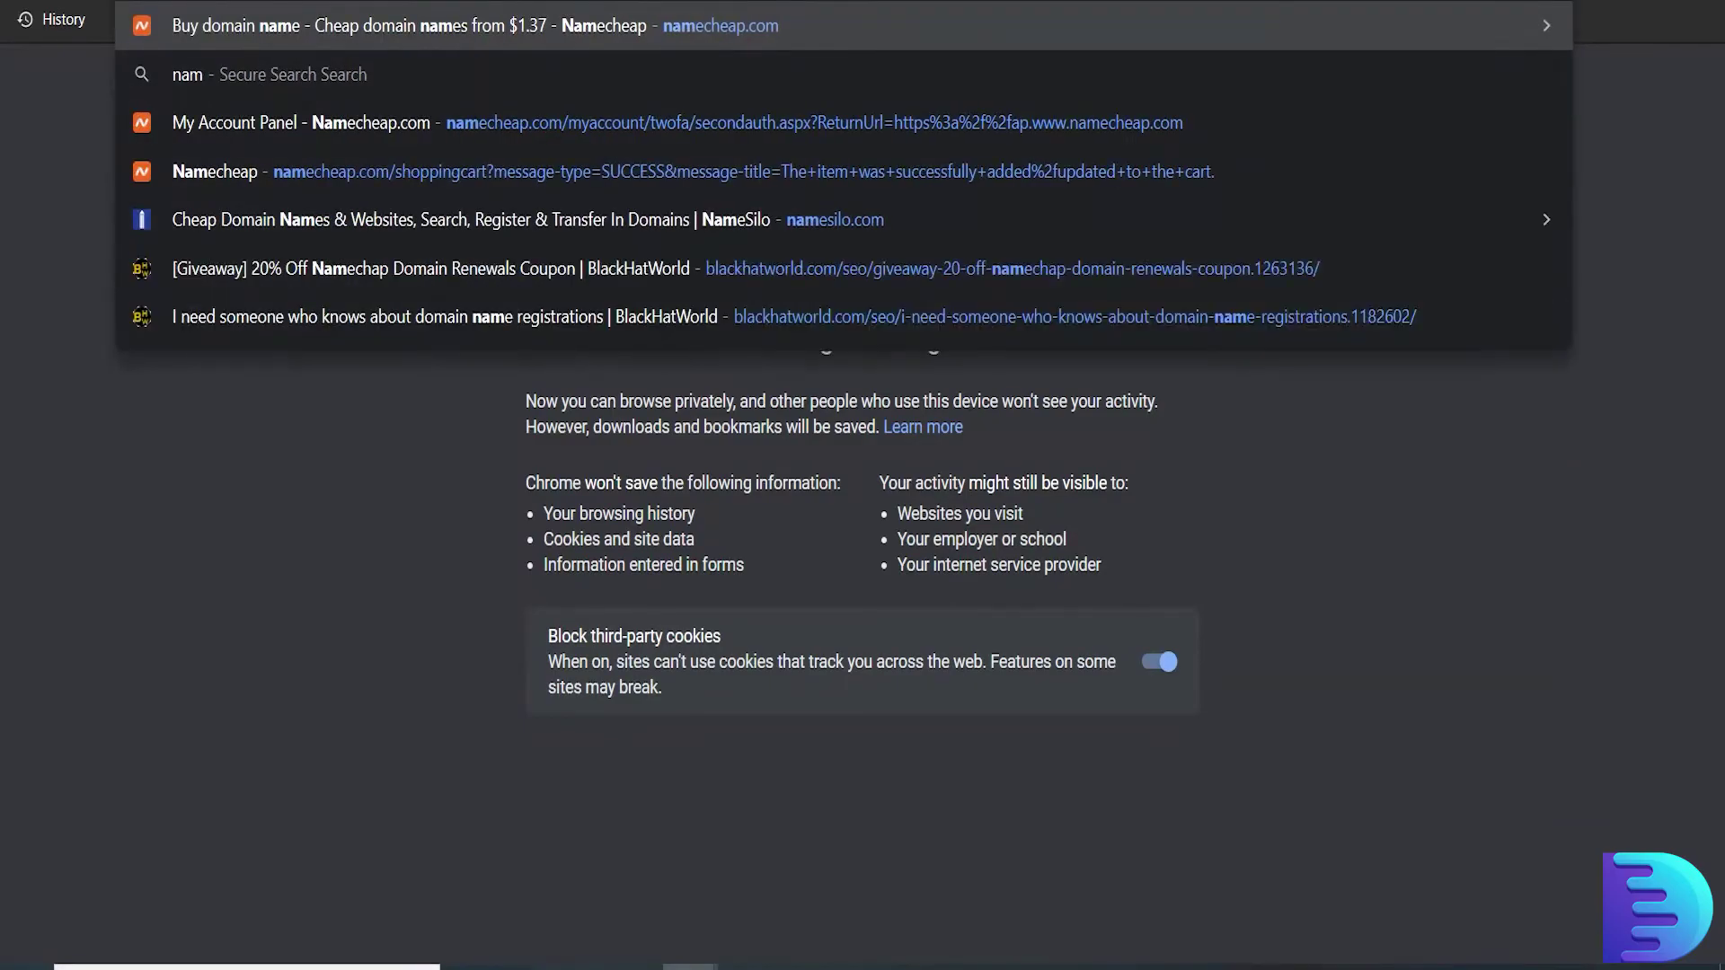
key(Return)
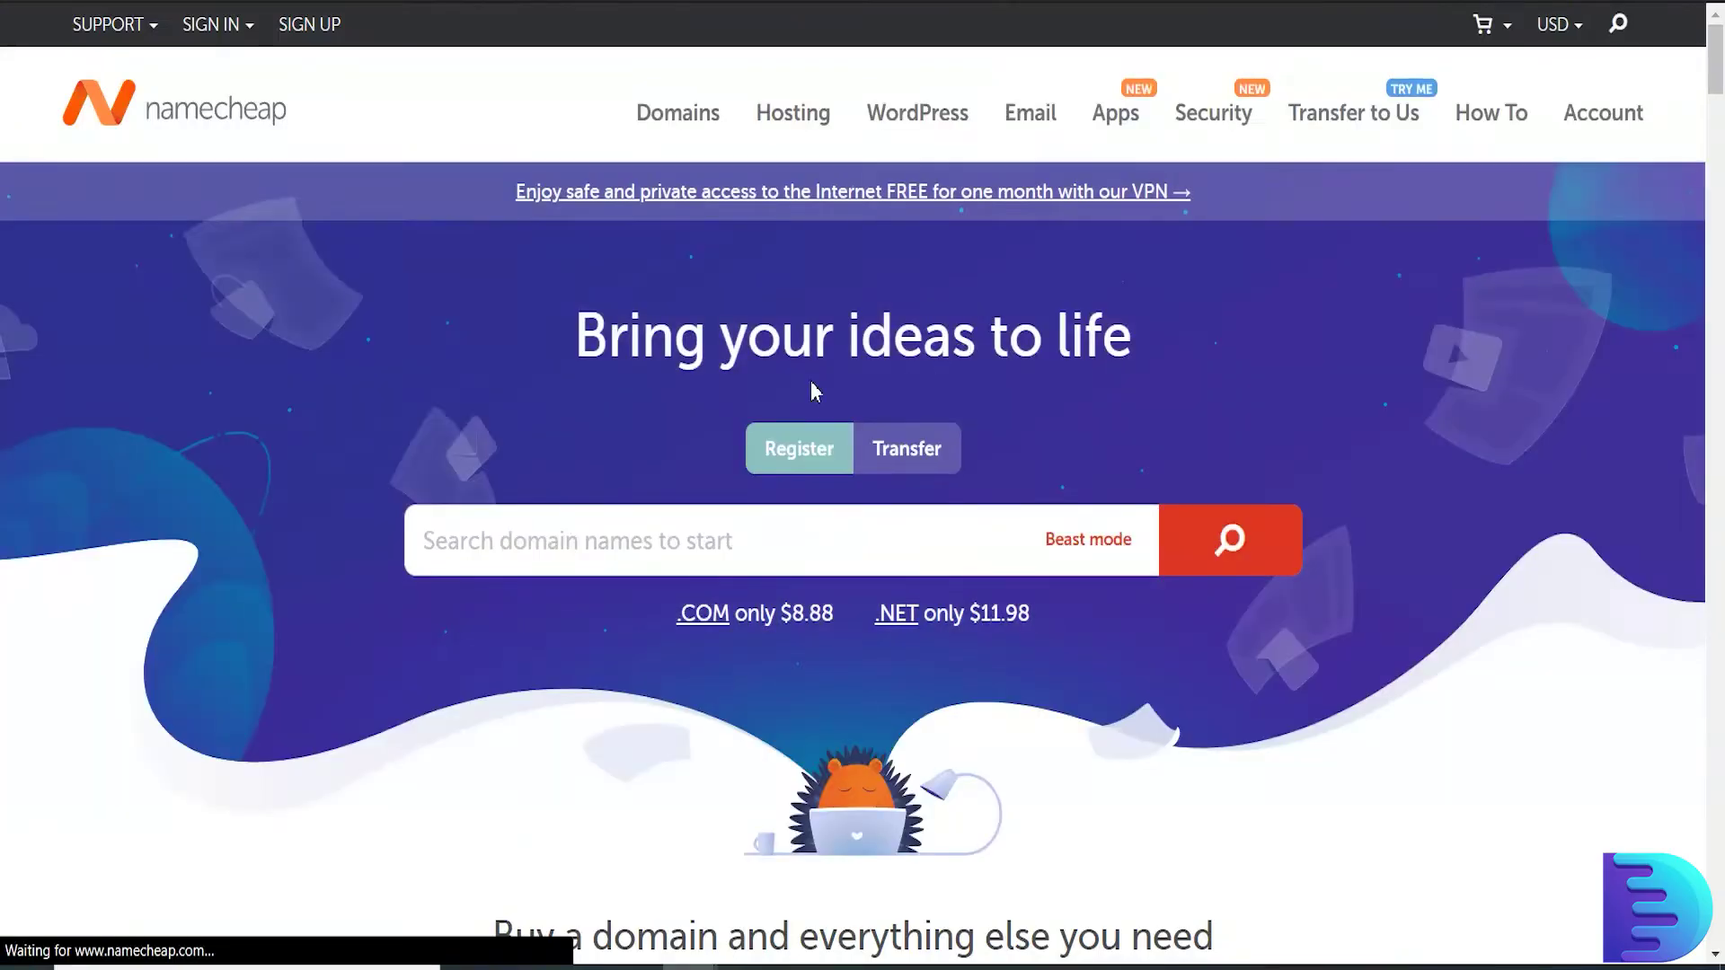
Step: Search alansouzaonline.com on Namecheap, finding it available at $8.88/yr
right_click(607, 528)
click(674, 713)
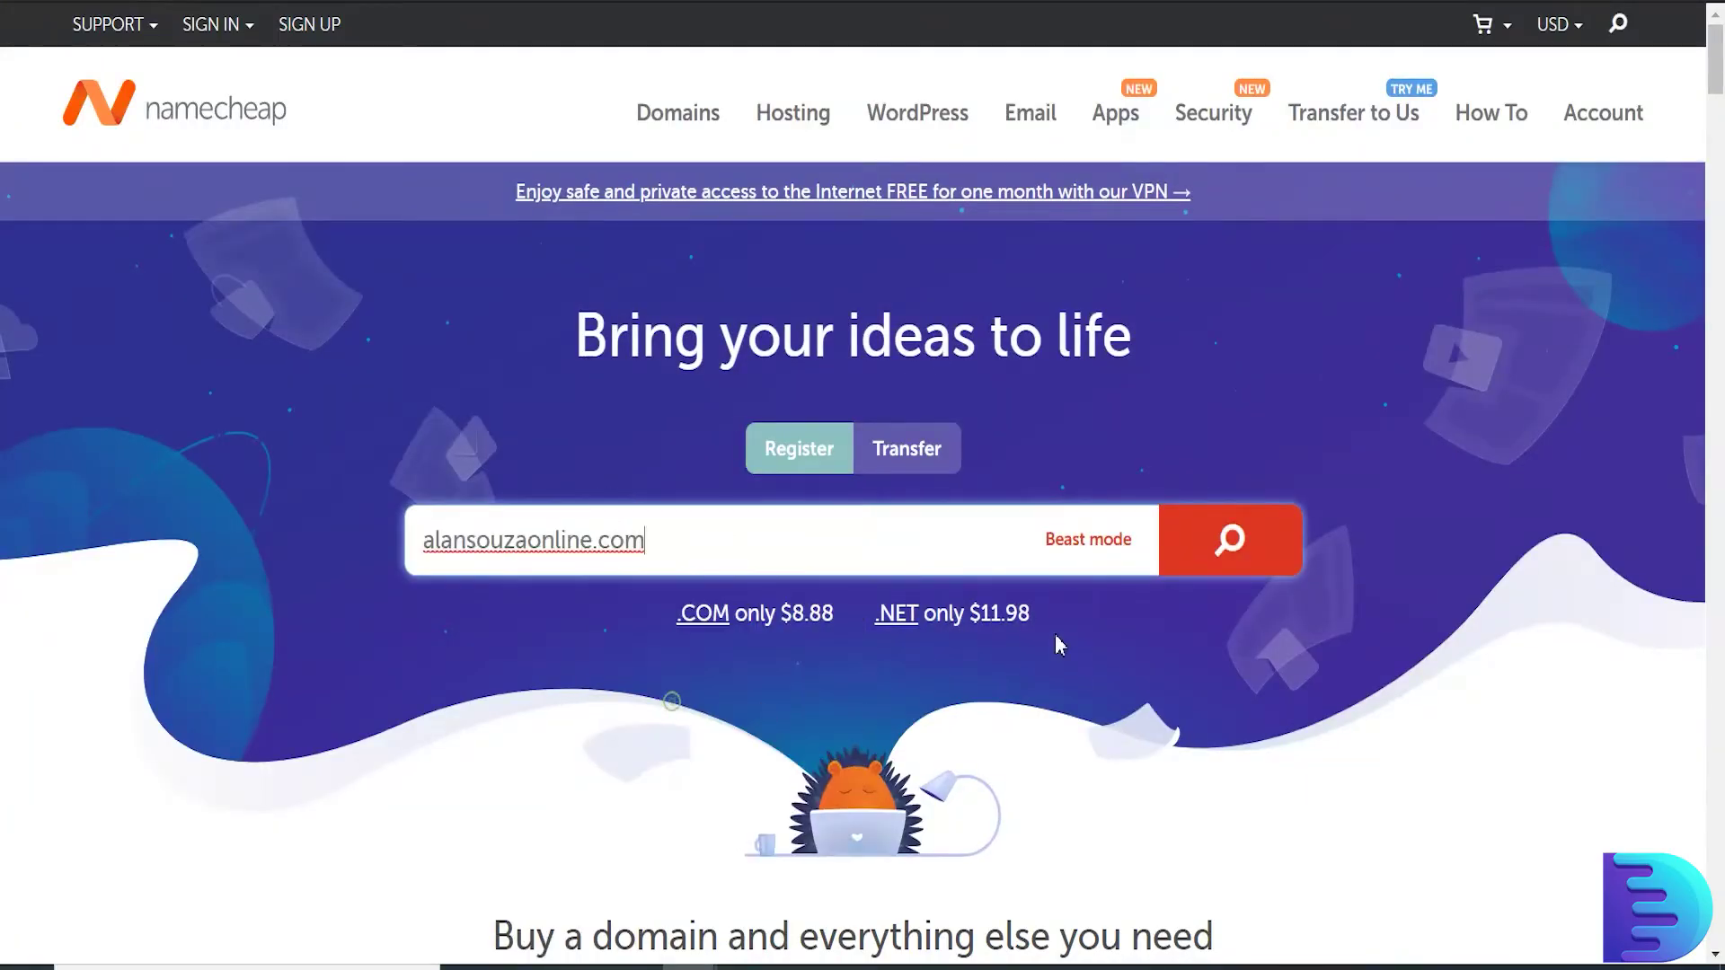
click(1232, 552)
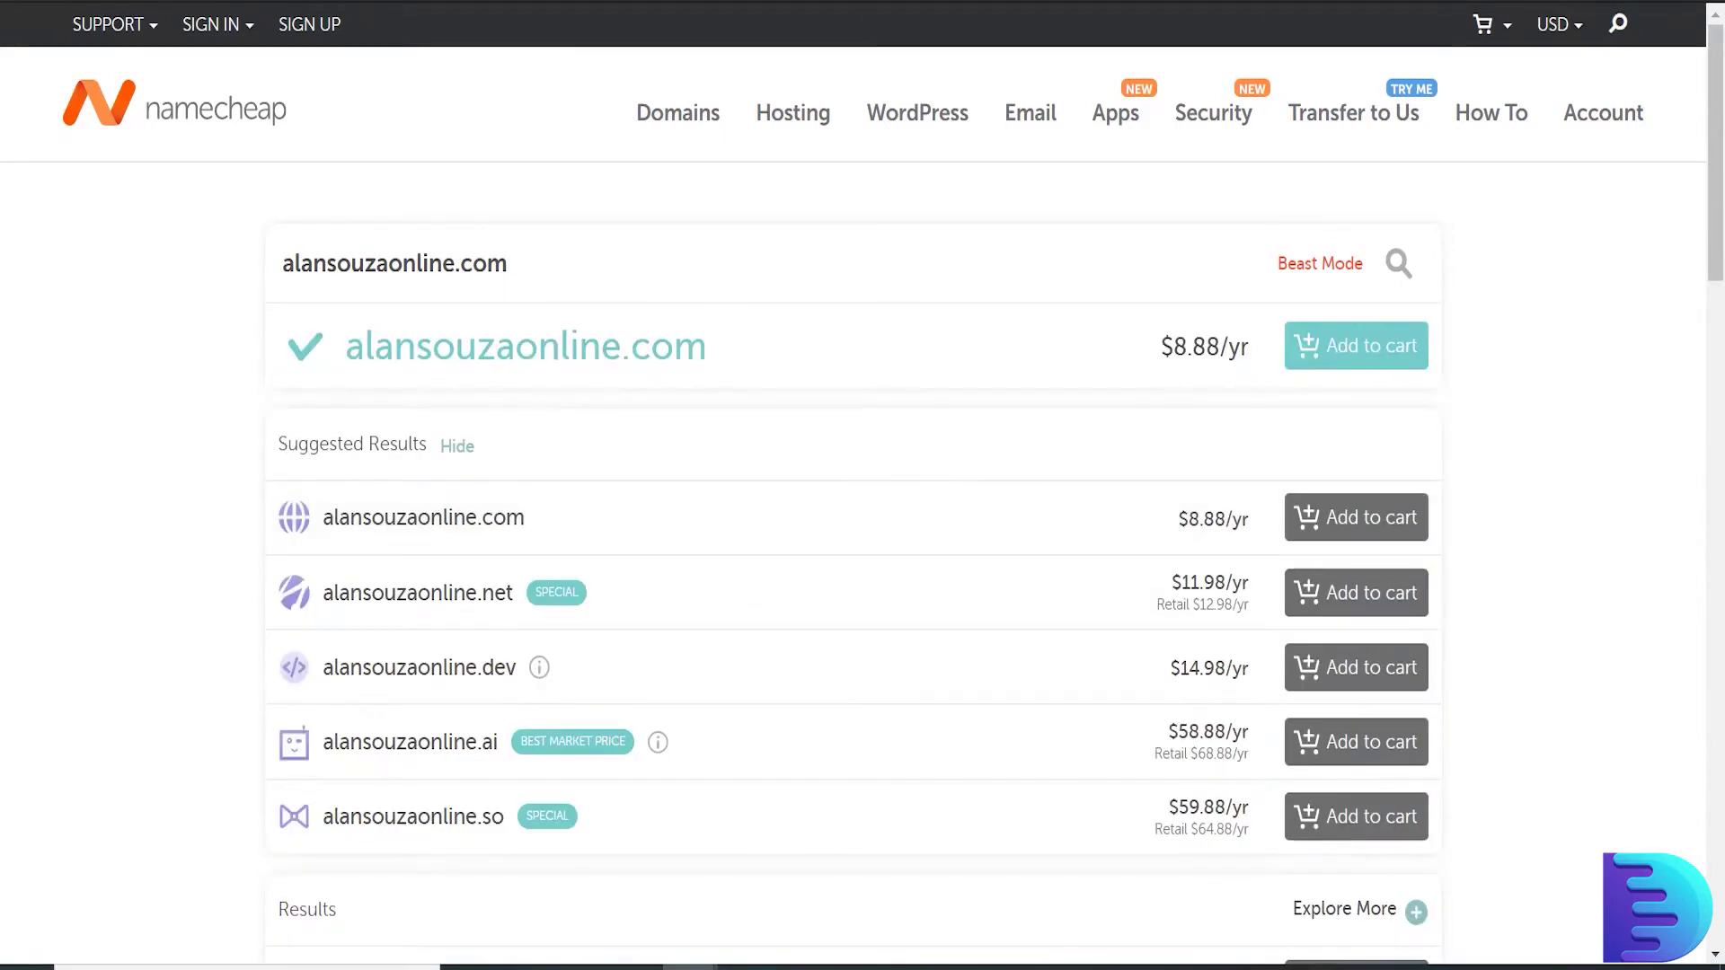
key(ctrl+shift+n)
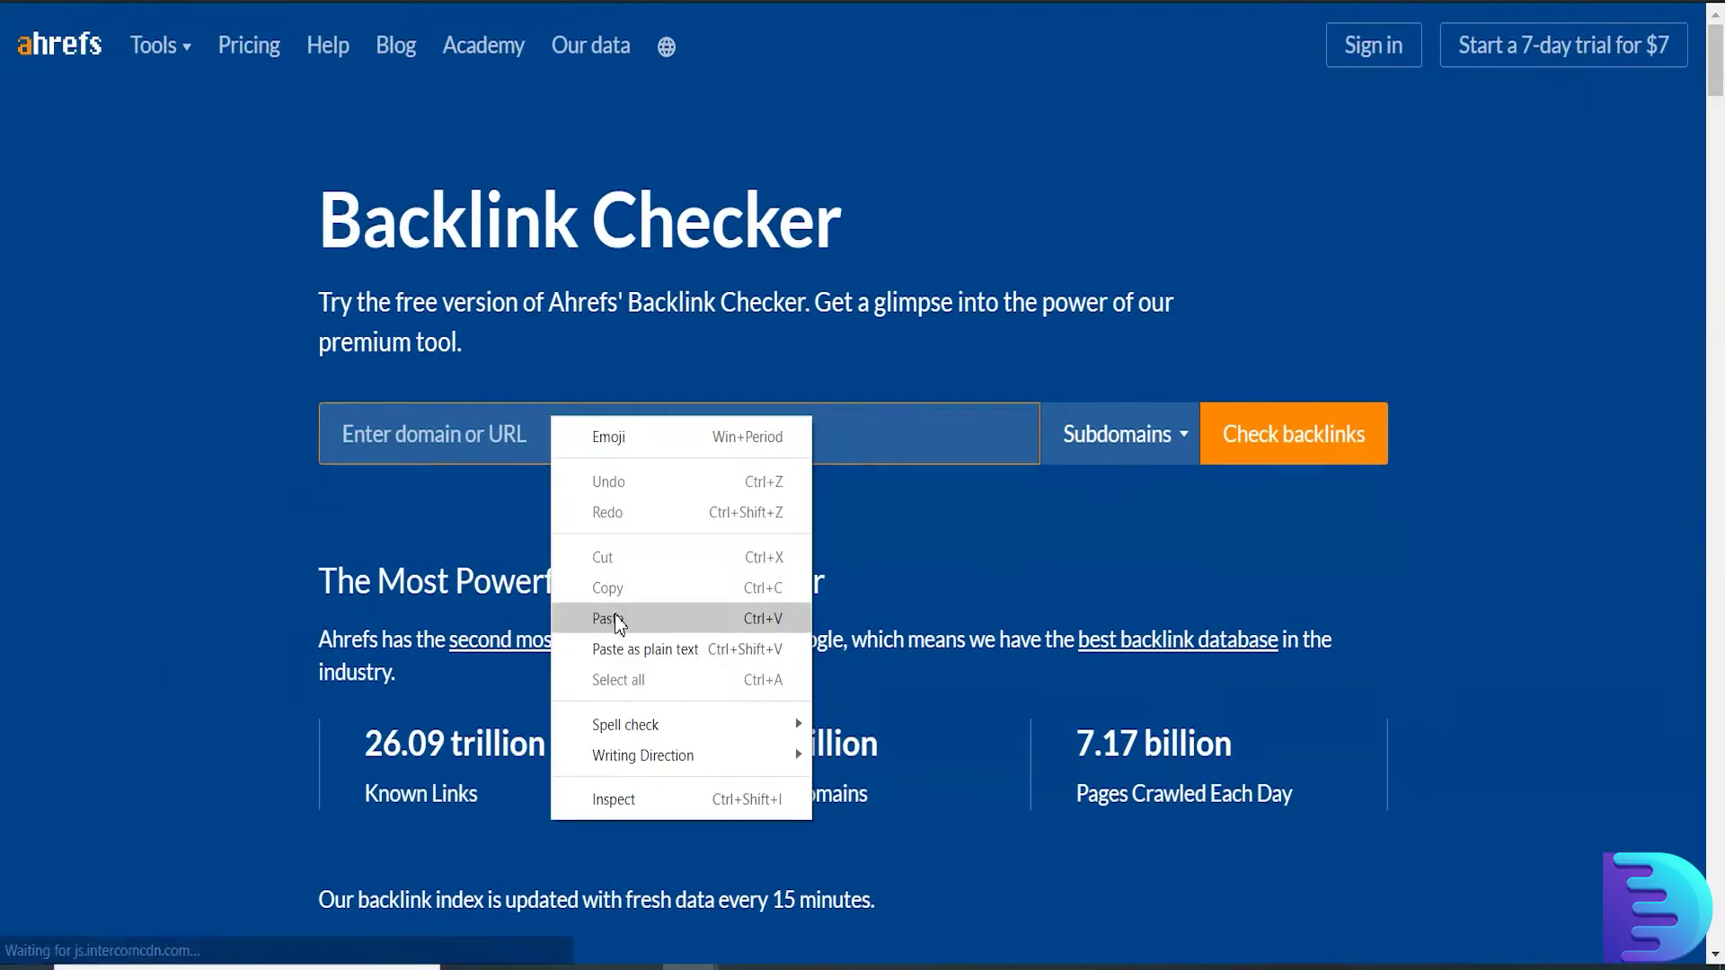
Step: Check alansouzaonline.com's backlinks in Ahrefs, passing the fire-hydrant reCAPTCHA challenge
click(618, 621)
click(1330, 462)
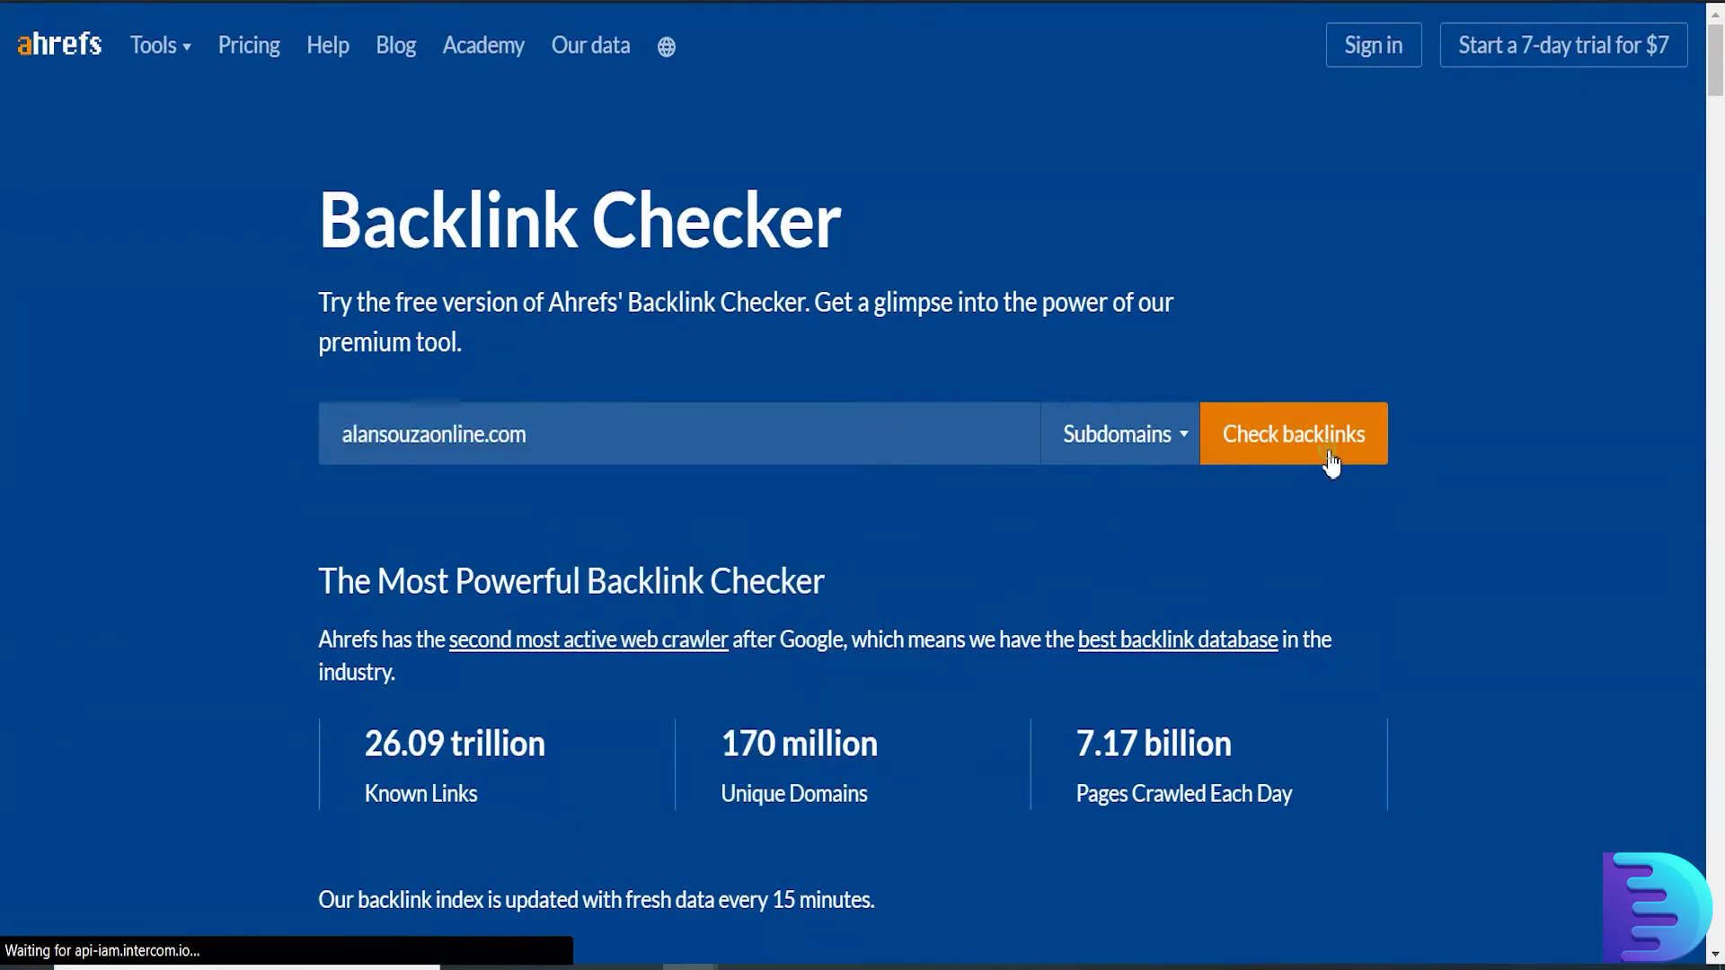
click(1093, 345)
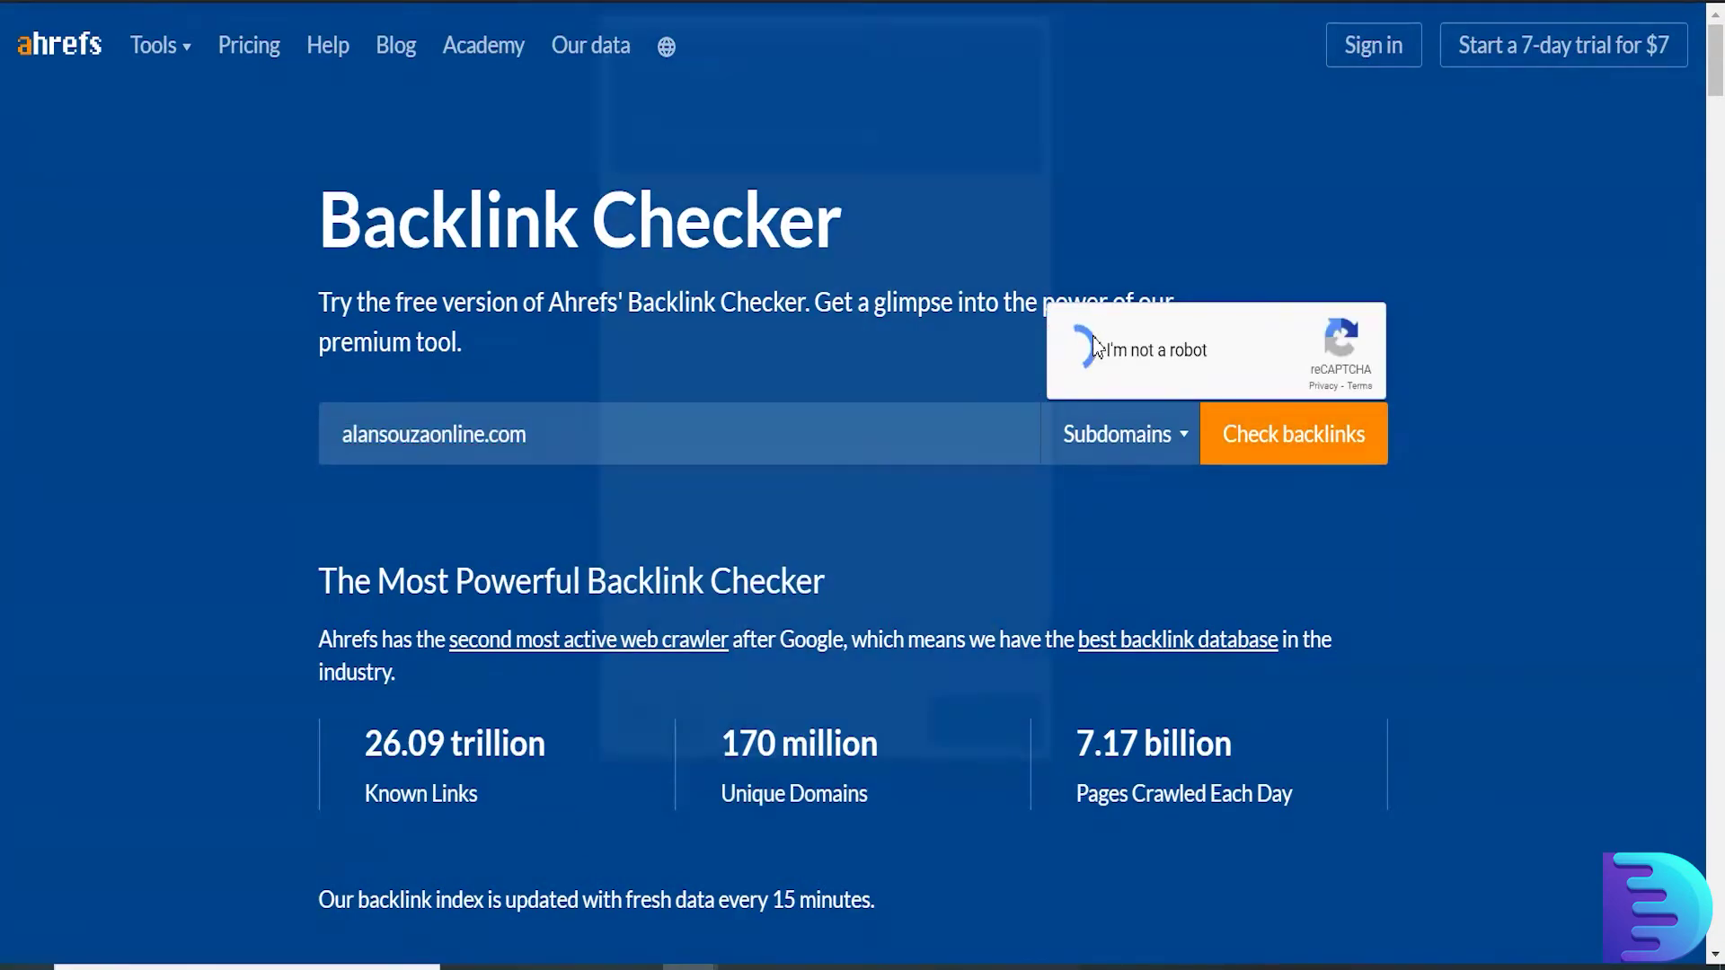
click(652, 292)
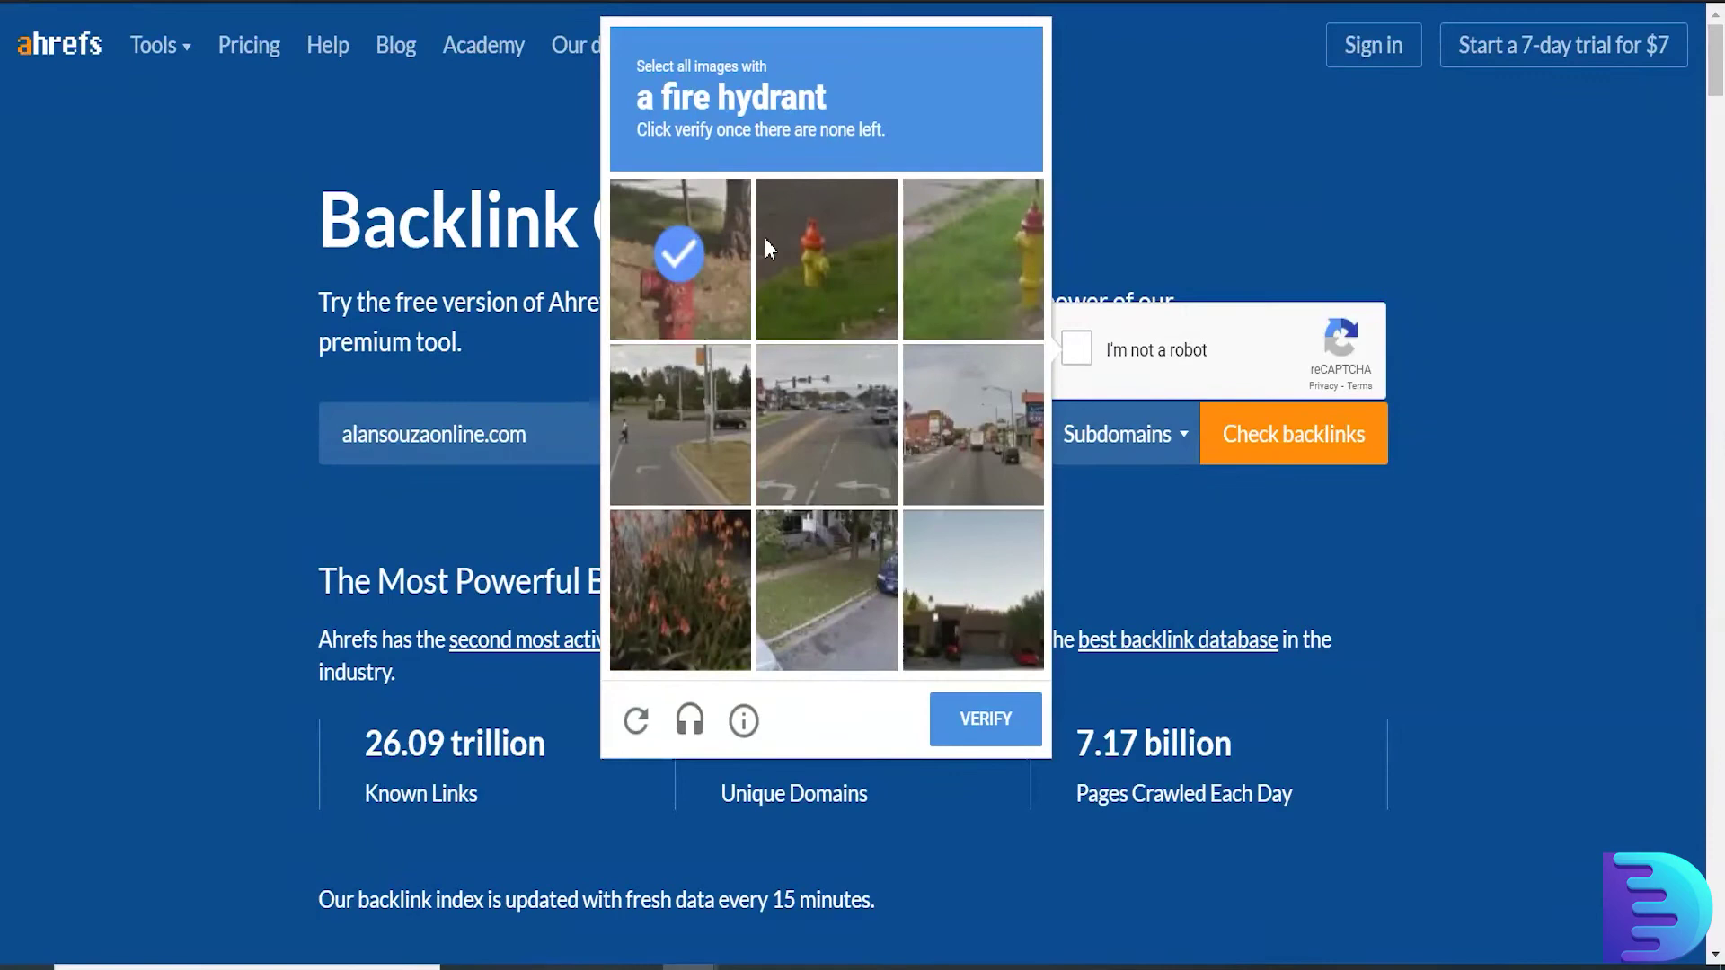
click(782, 247)
click(988, 242)
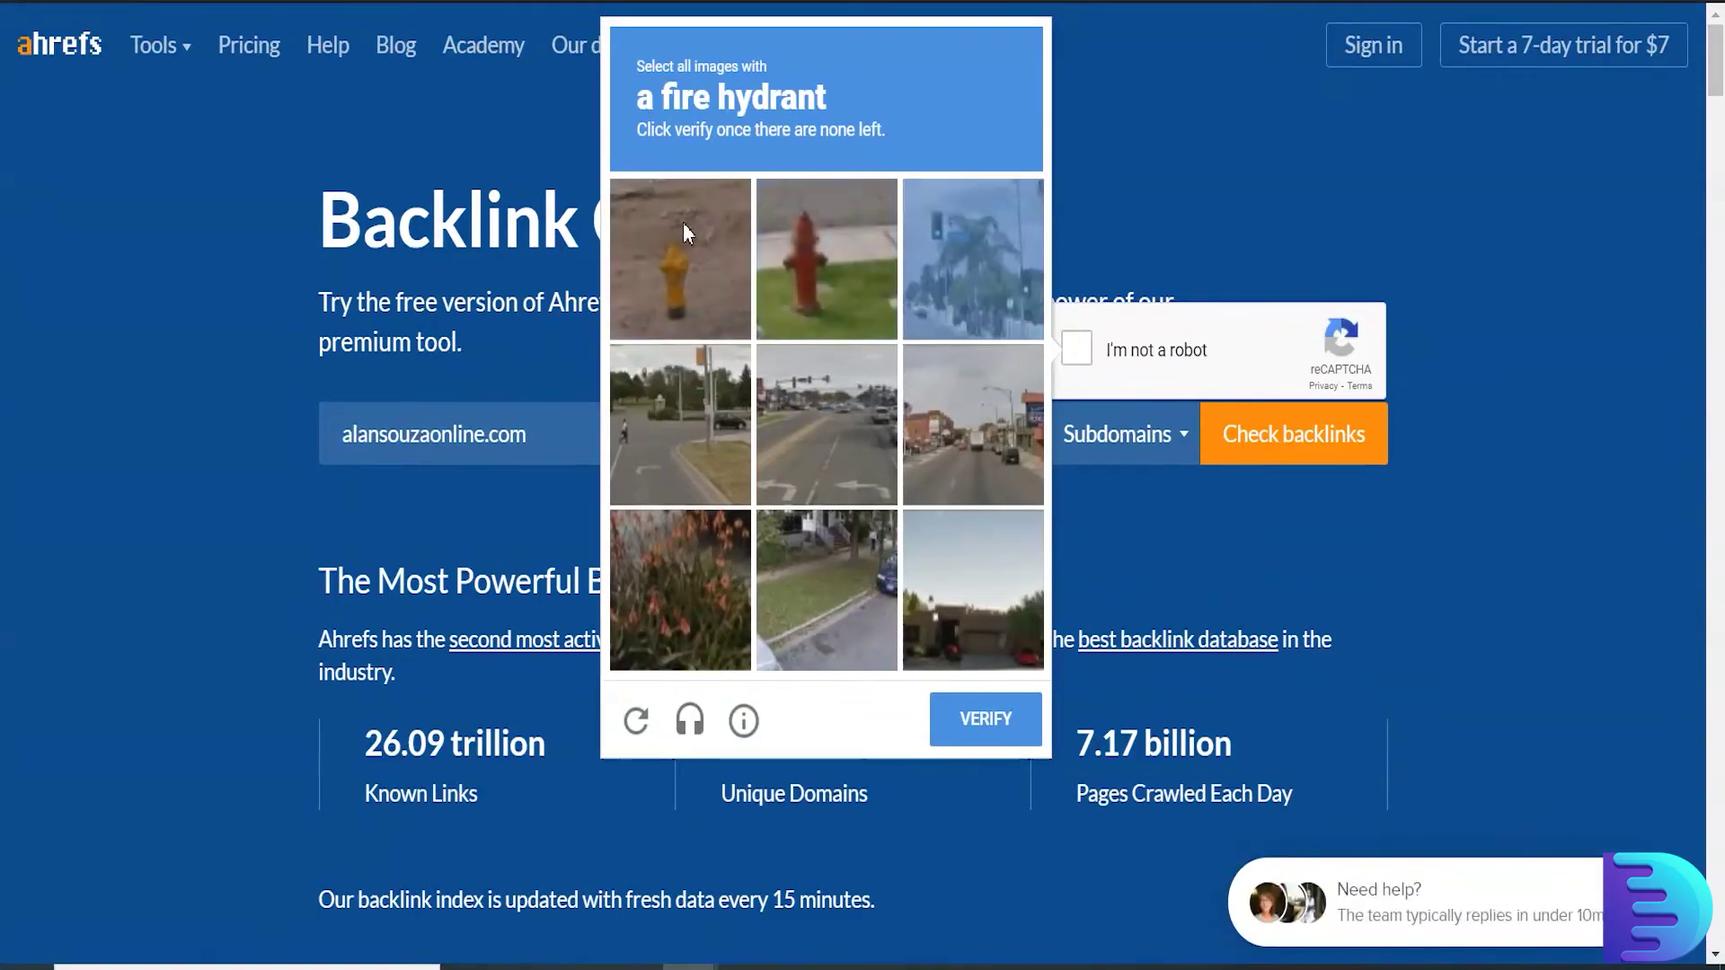
click(683, 232)
click(853, 238)
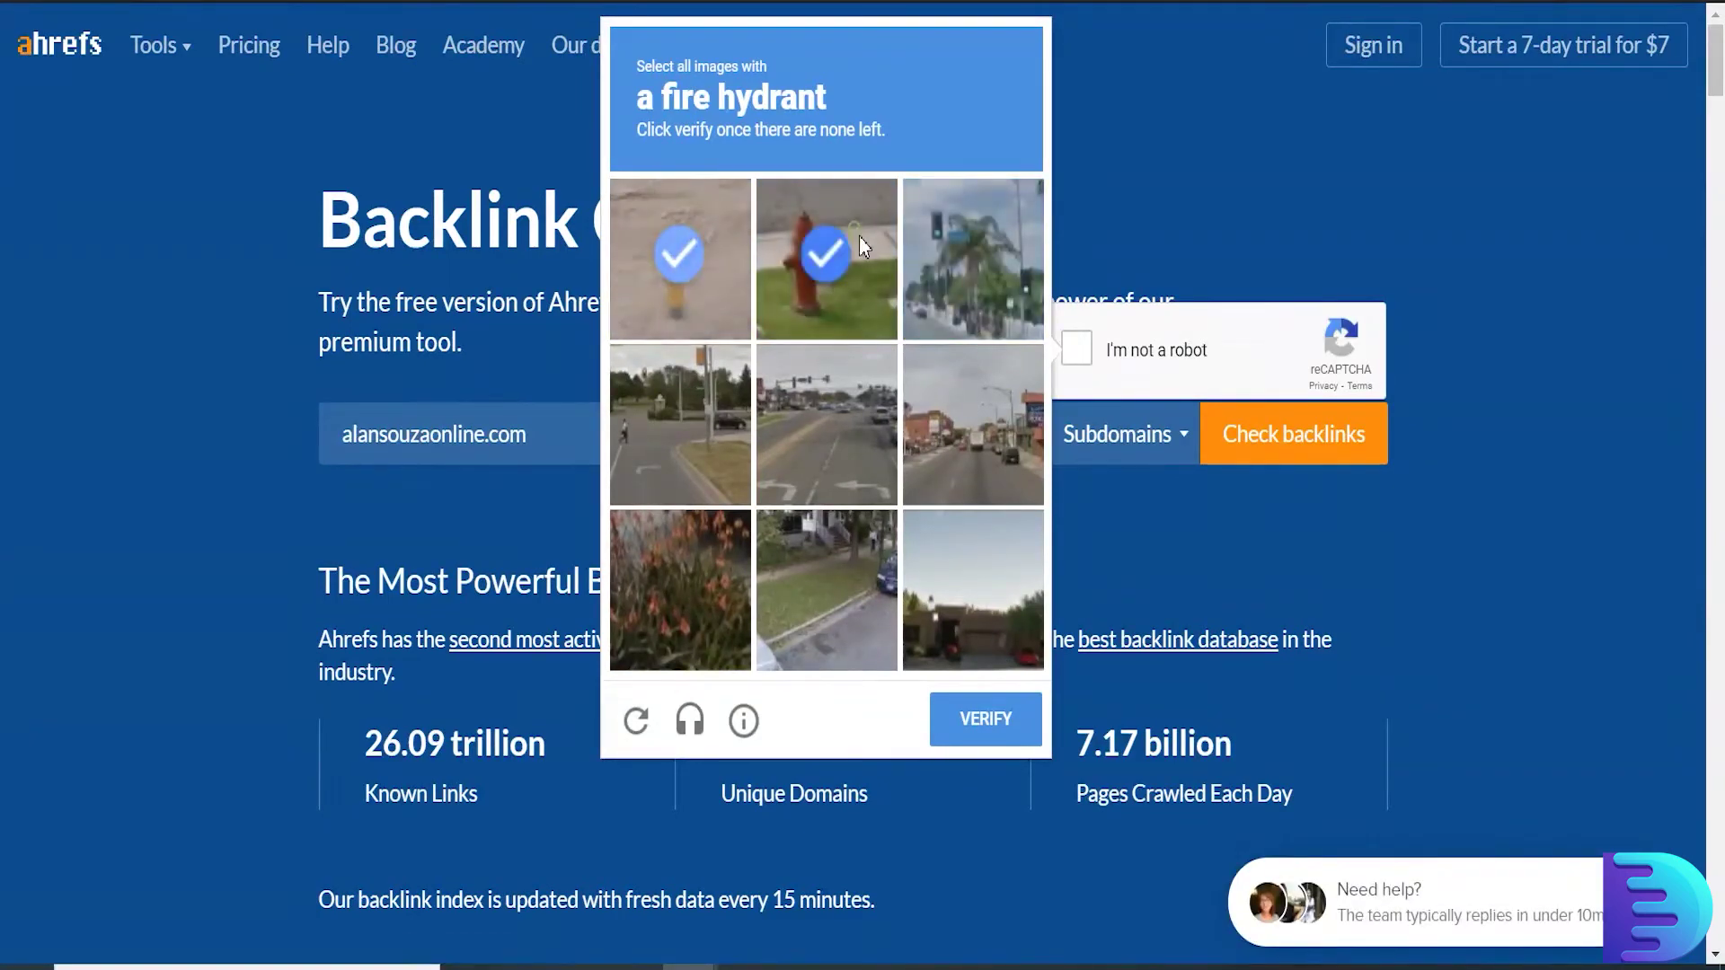
click(986, 721)
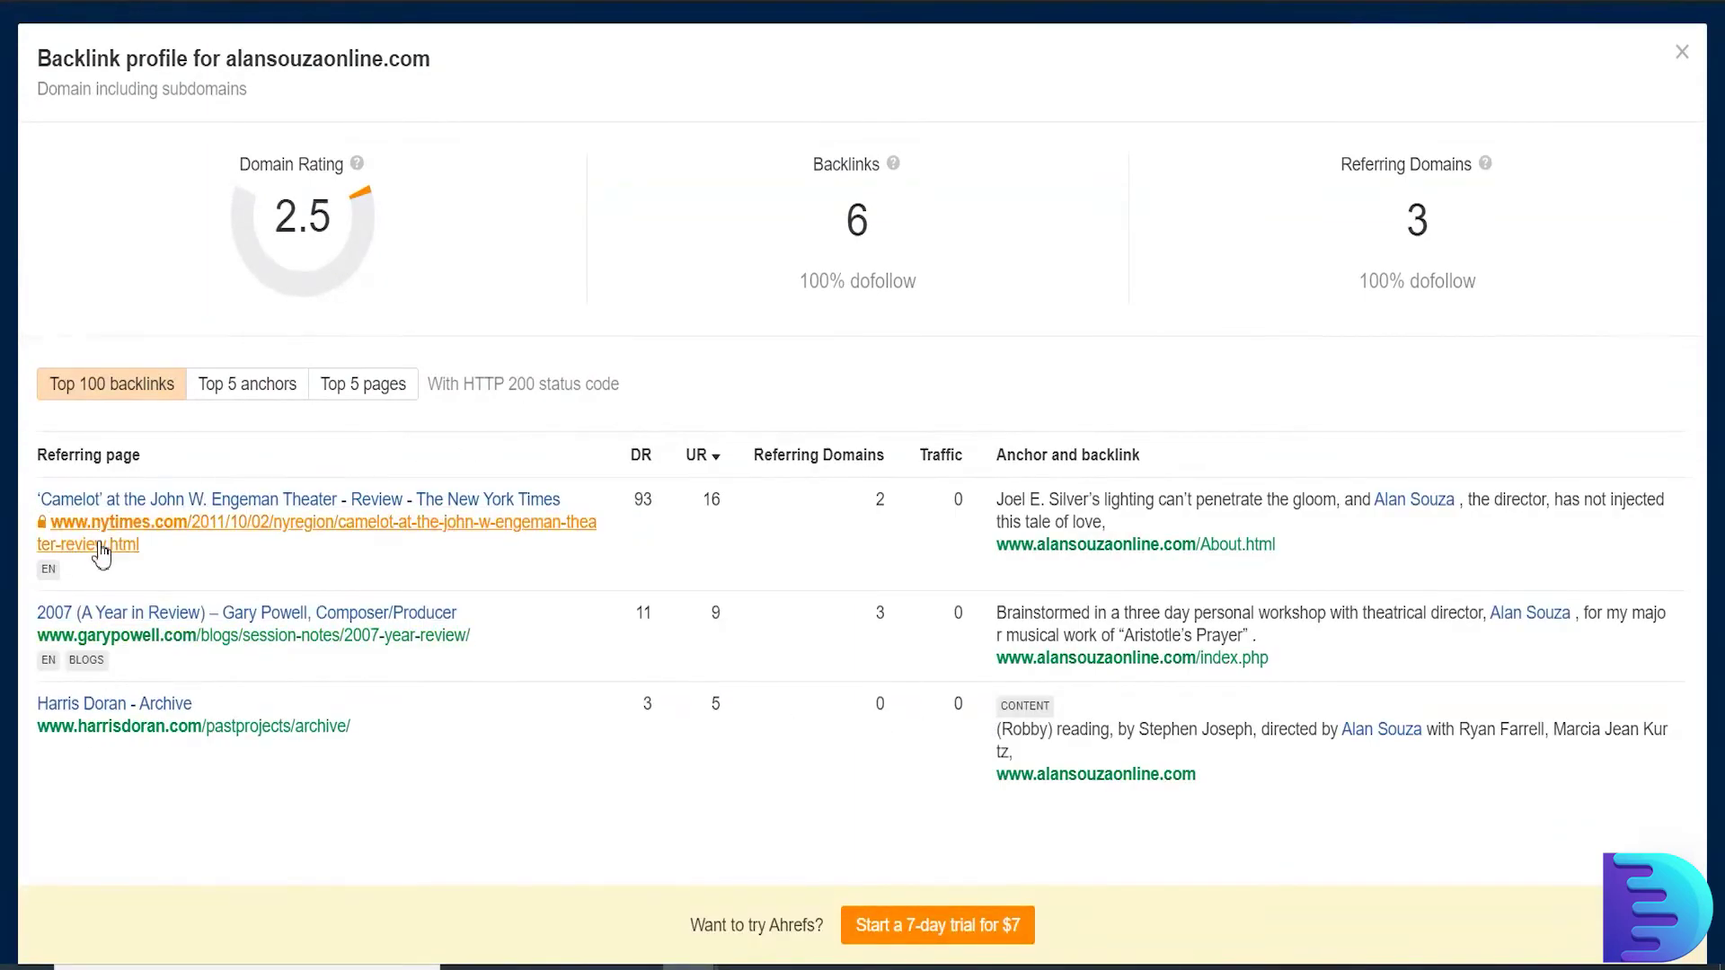
Step: Review the linking New York Times theater review page, then return to the backlink profile
click(396, 529)
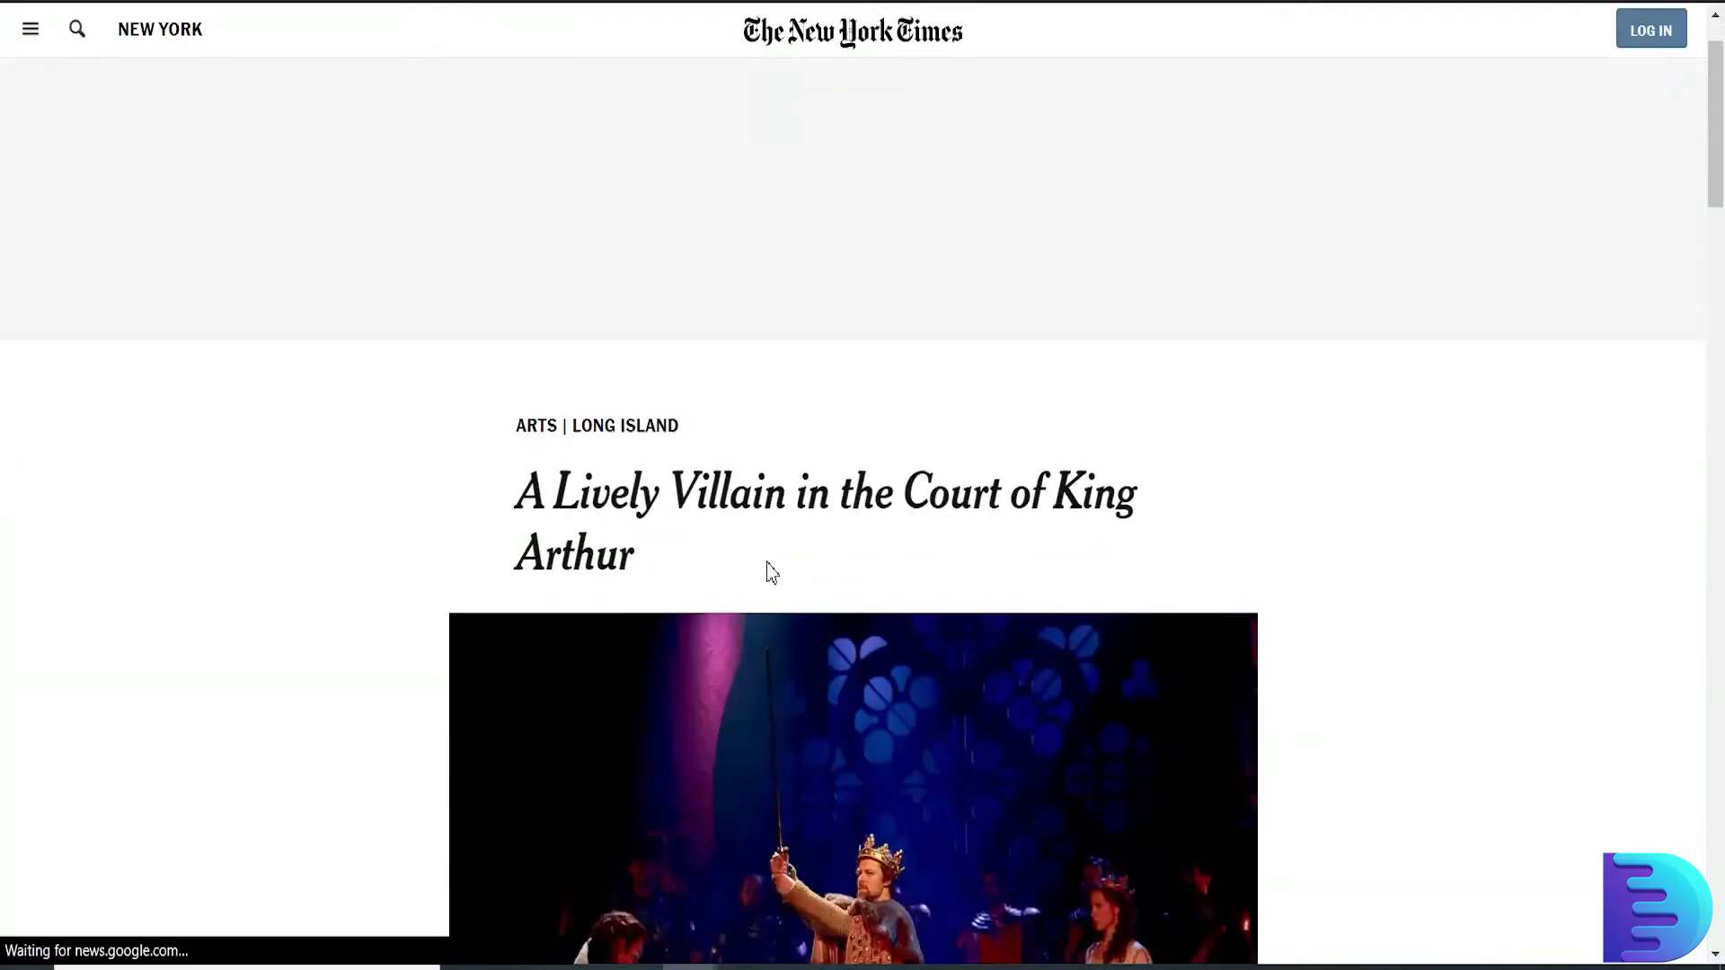
scroll(766, 570, down, 5)
scroll(770, 575, down, 13)
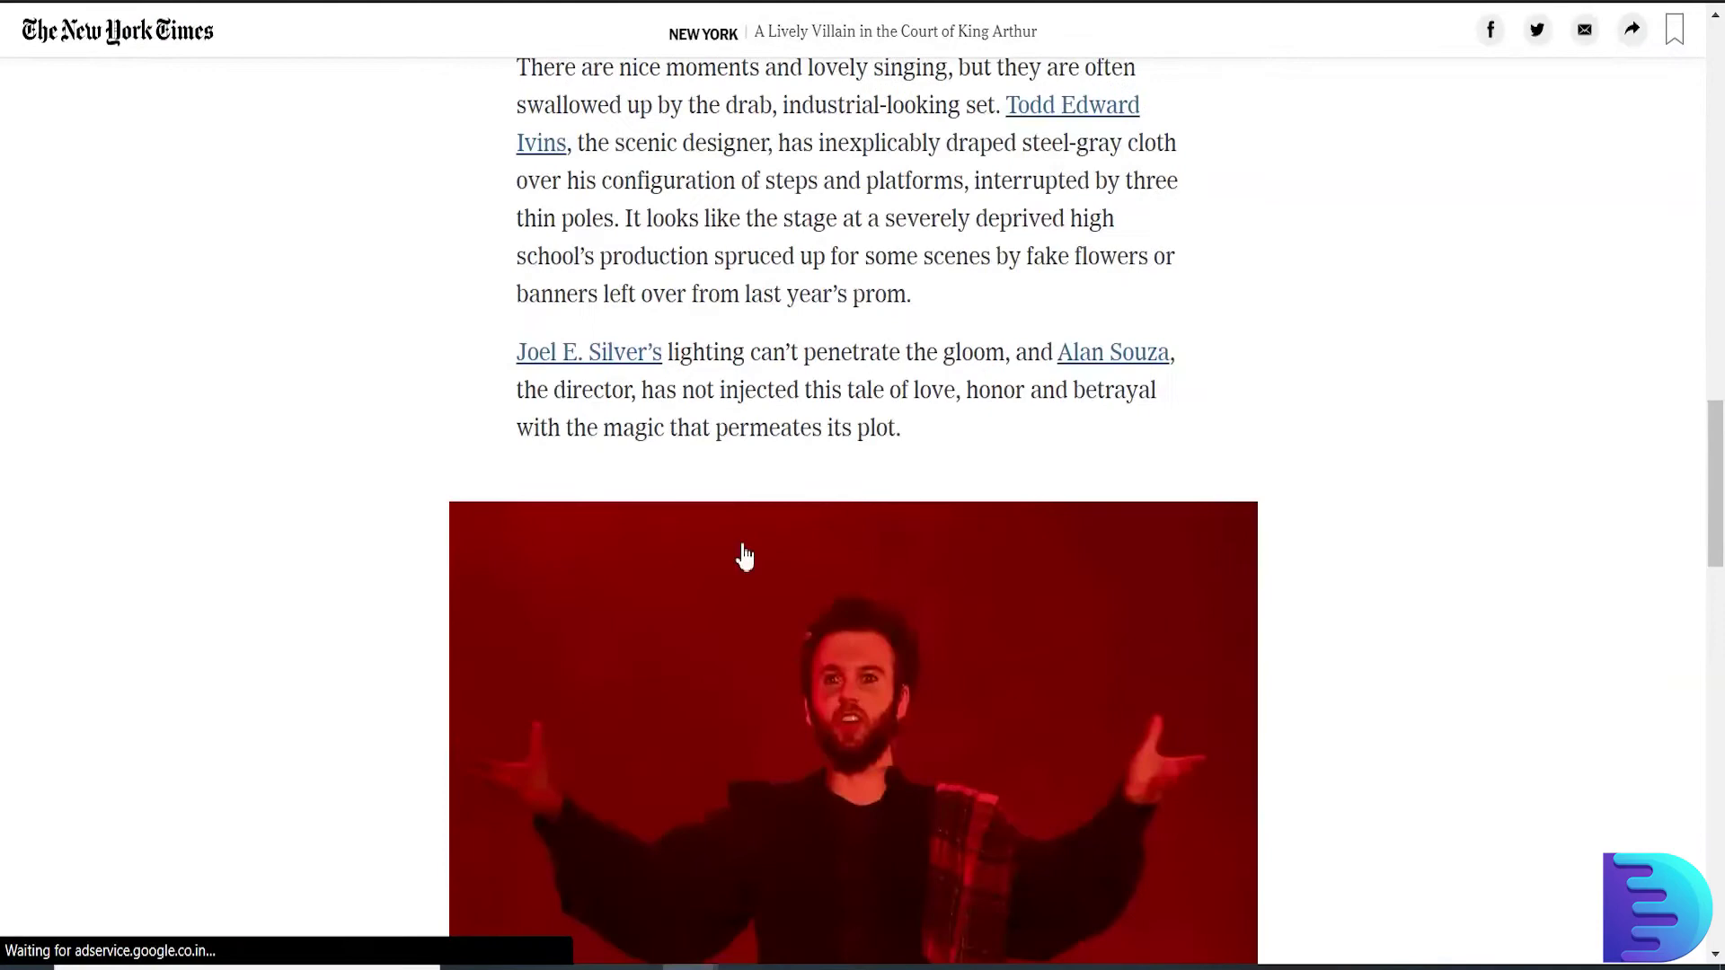
key(ctrl+w)
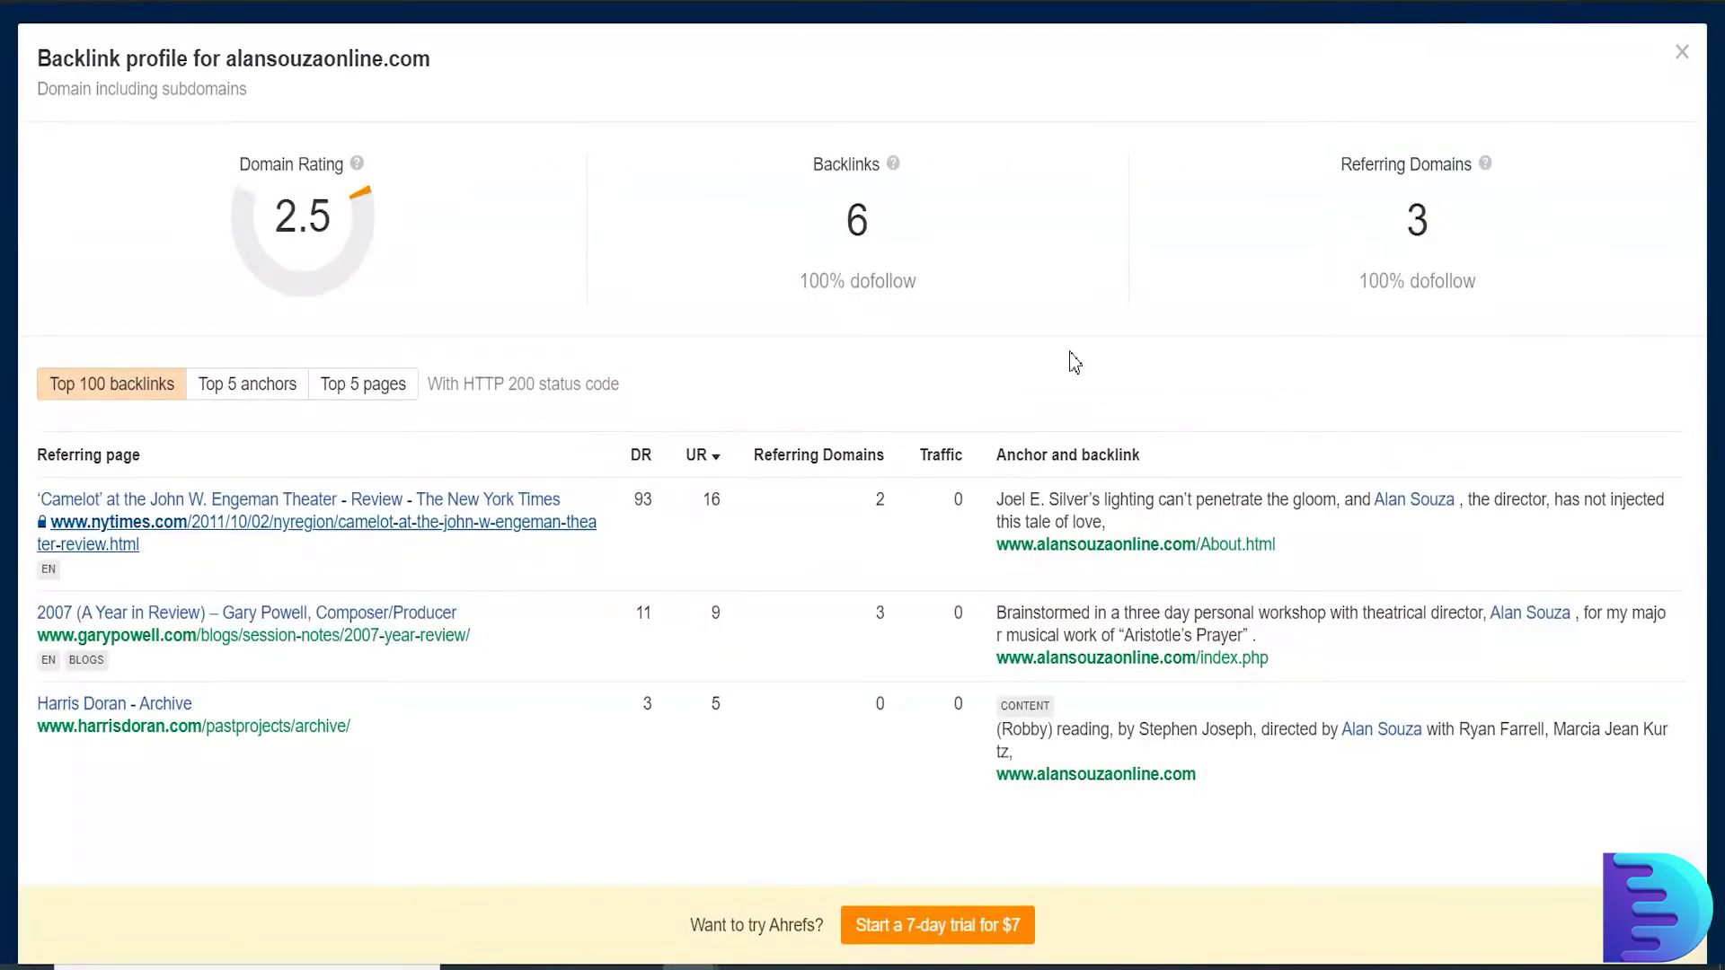
Step: Return to Namecheap's results and briefly highlight alansouzaonline.com's $8.88/yr price
key(ctrl+w)
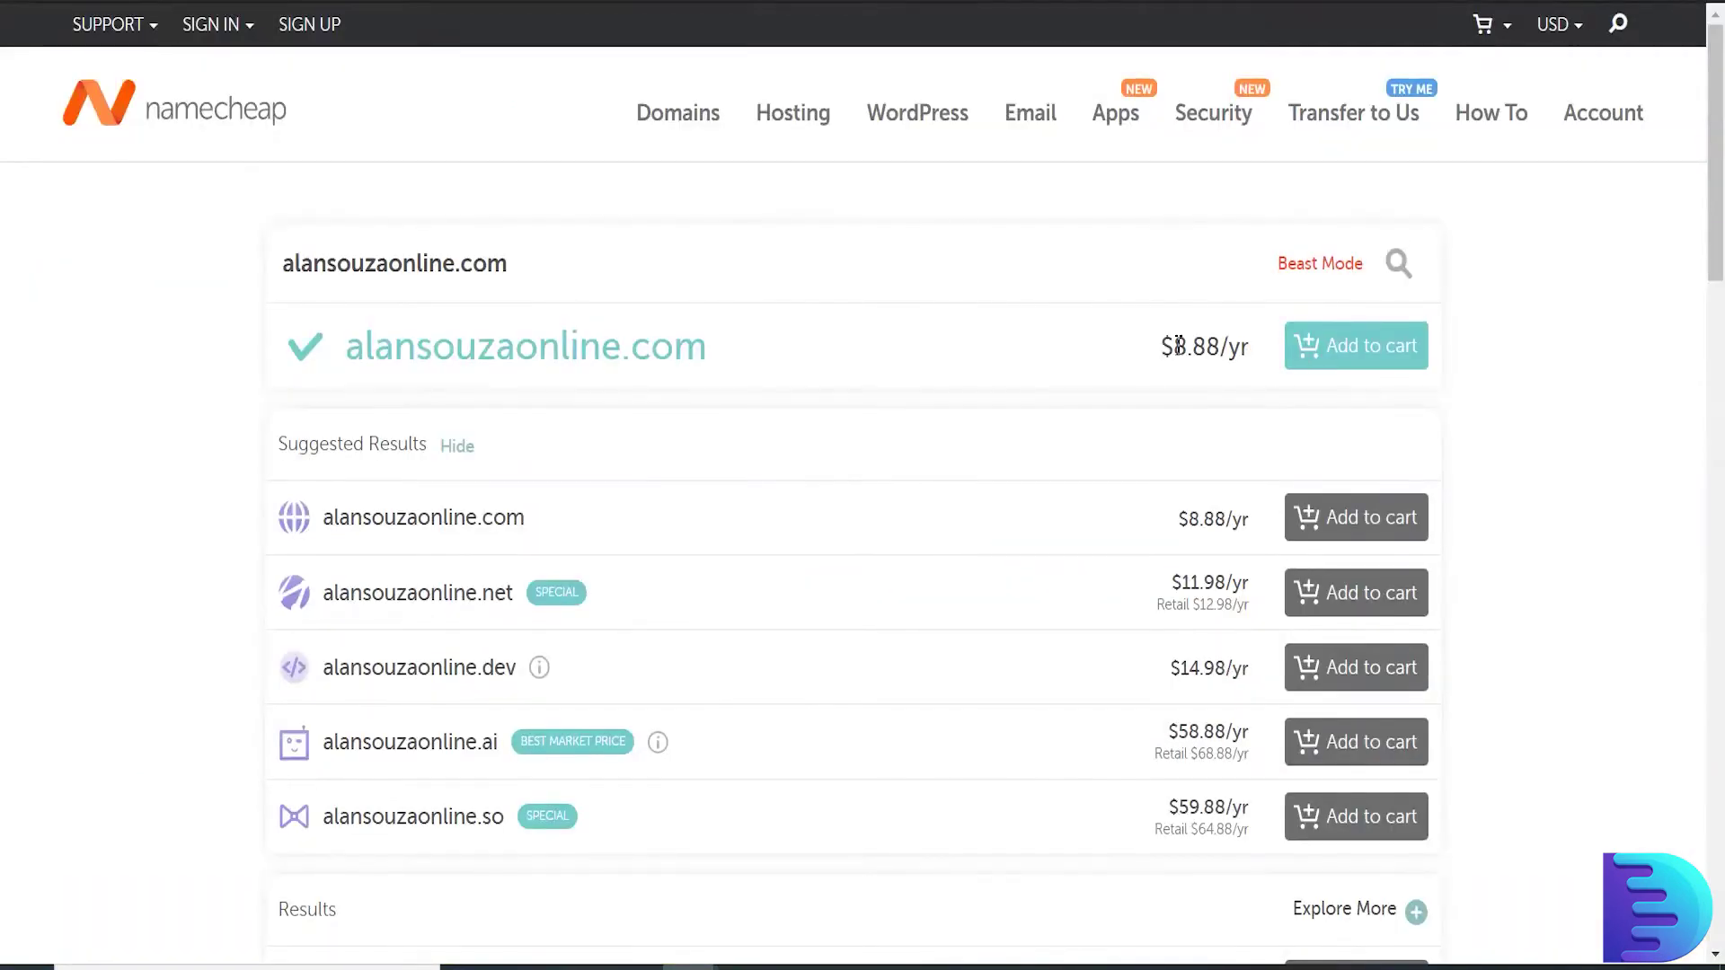
drag(1174, 346, 1220, 346)
key(ctrl+w)
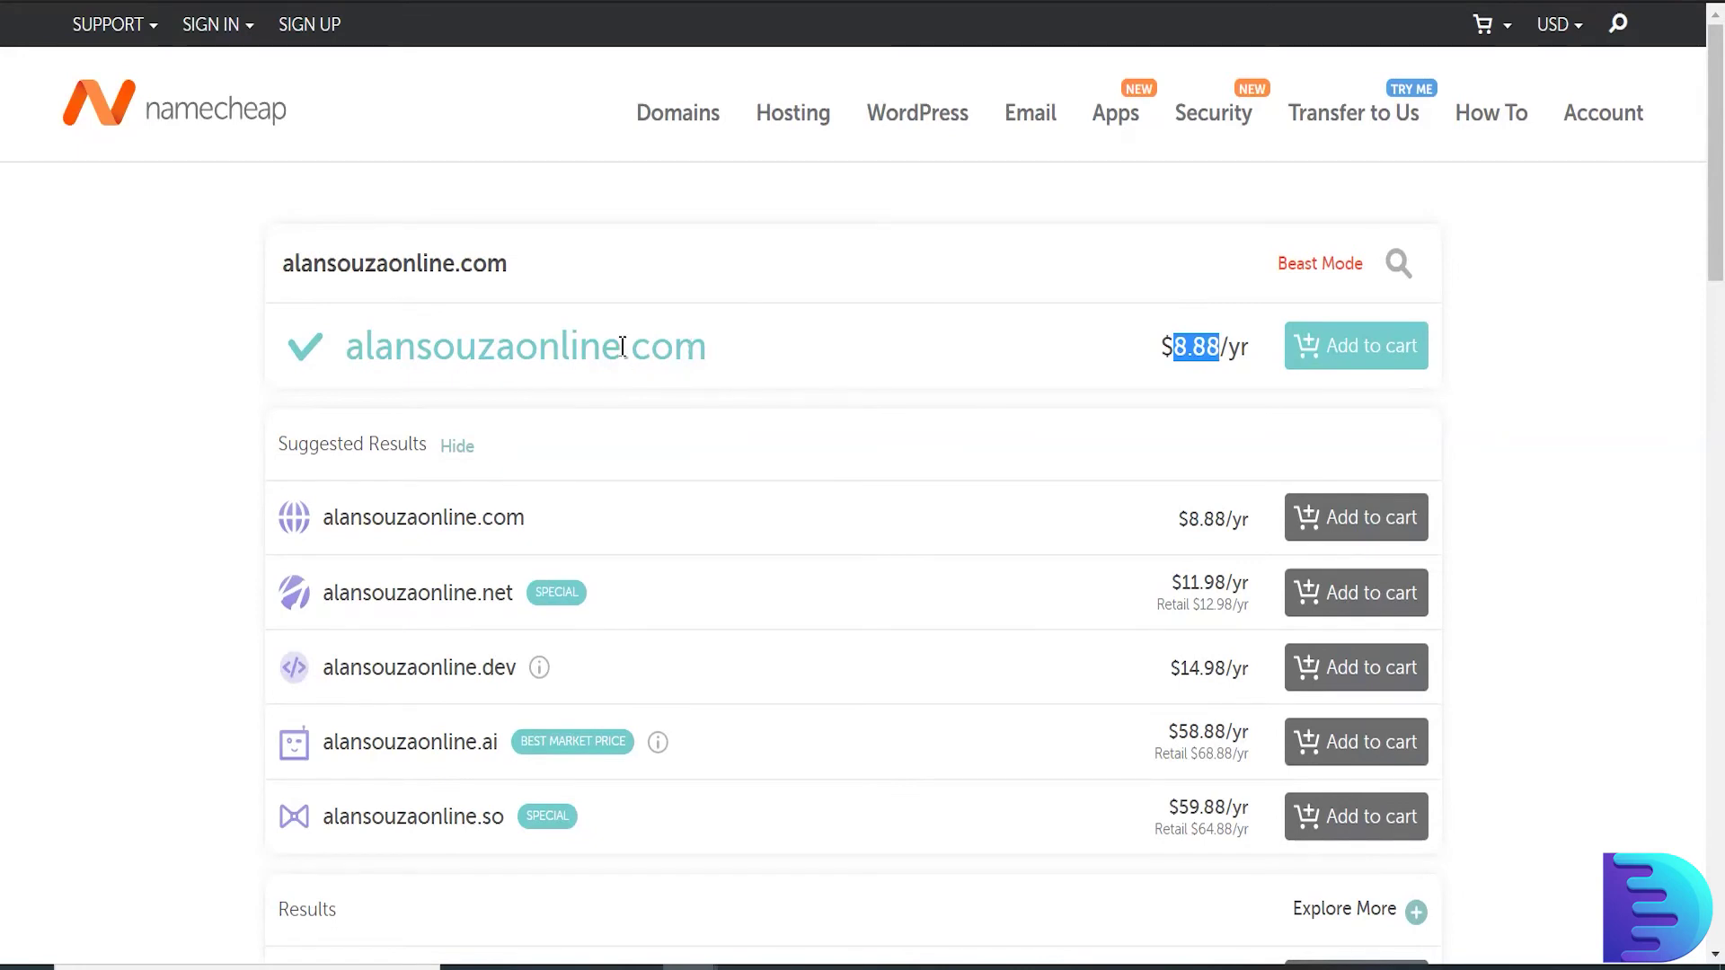
click(1099, 359)
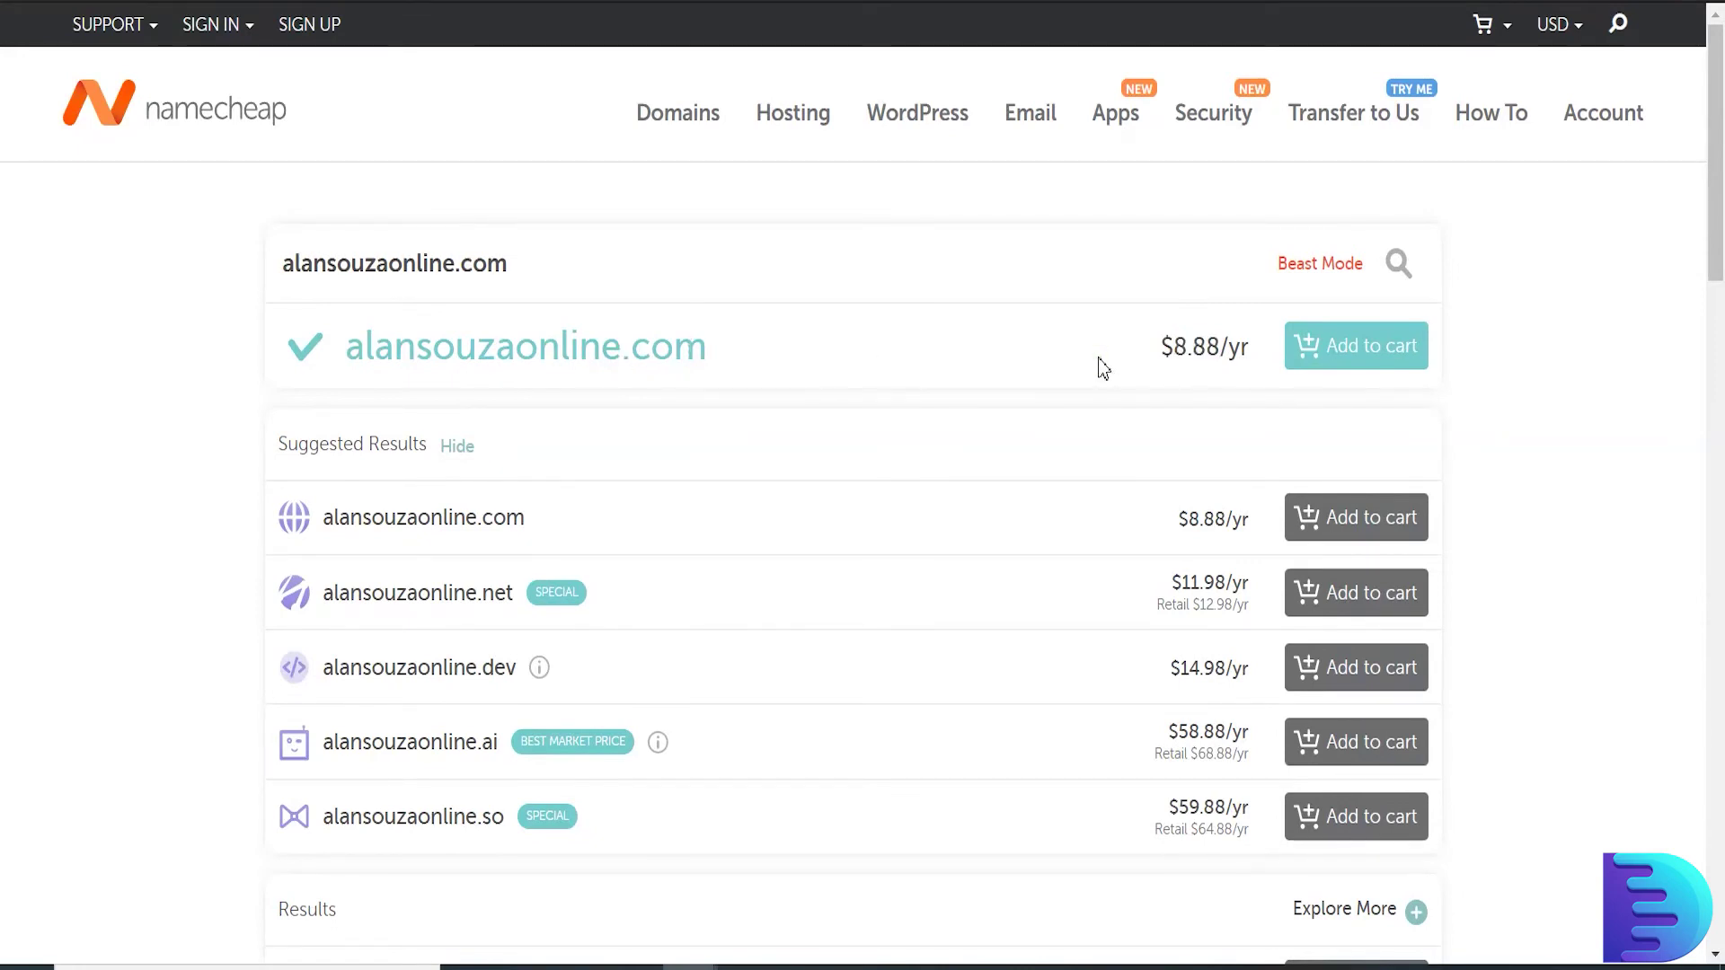